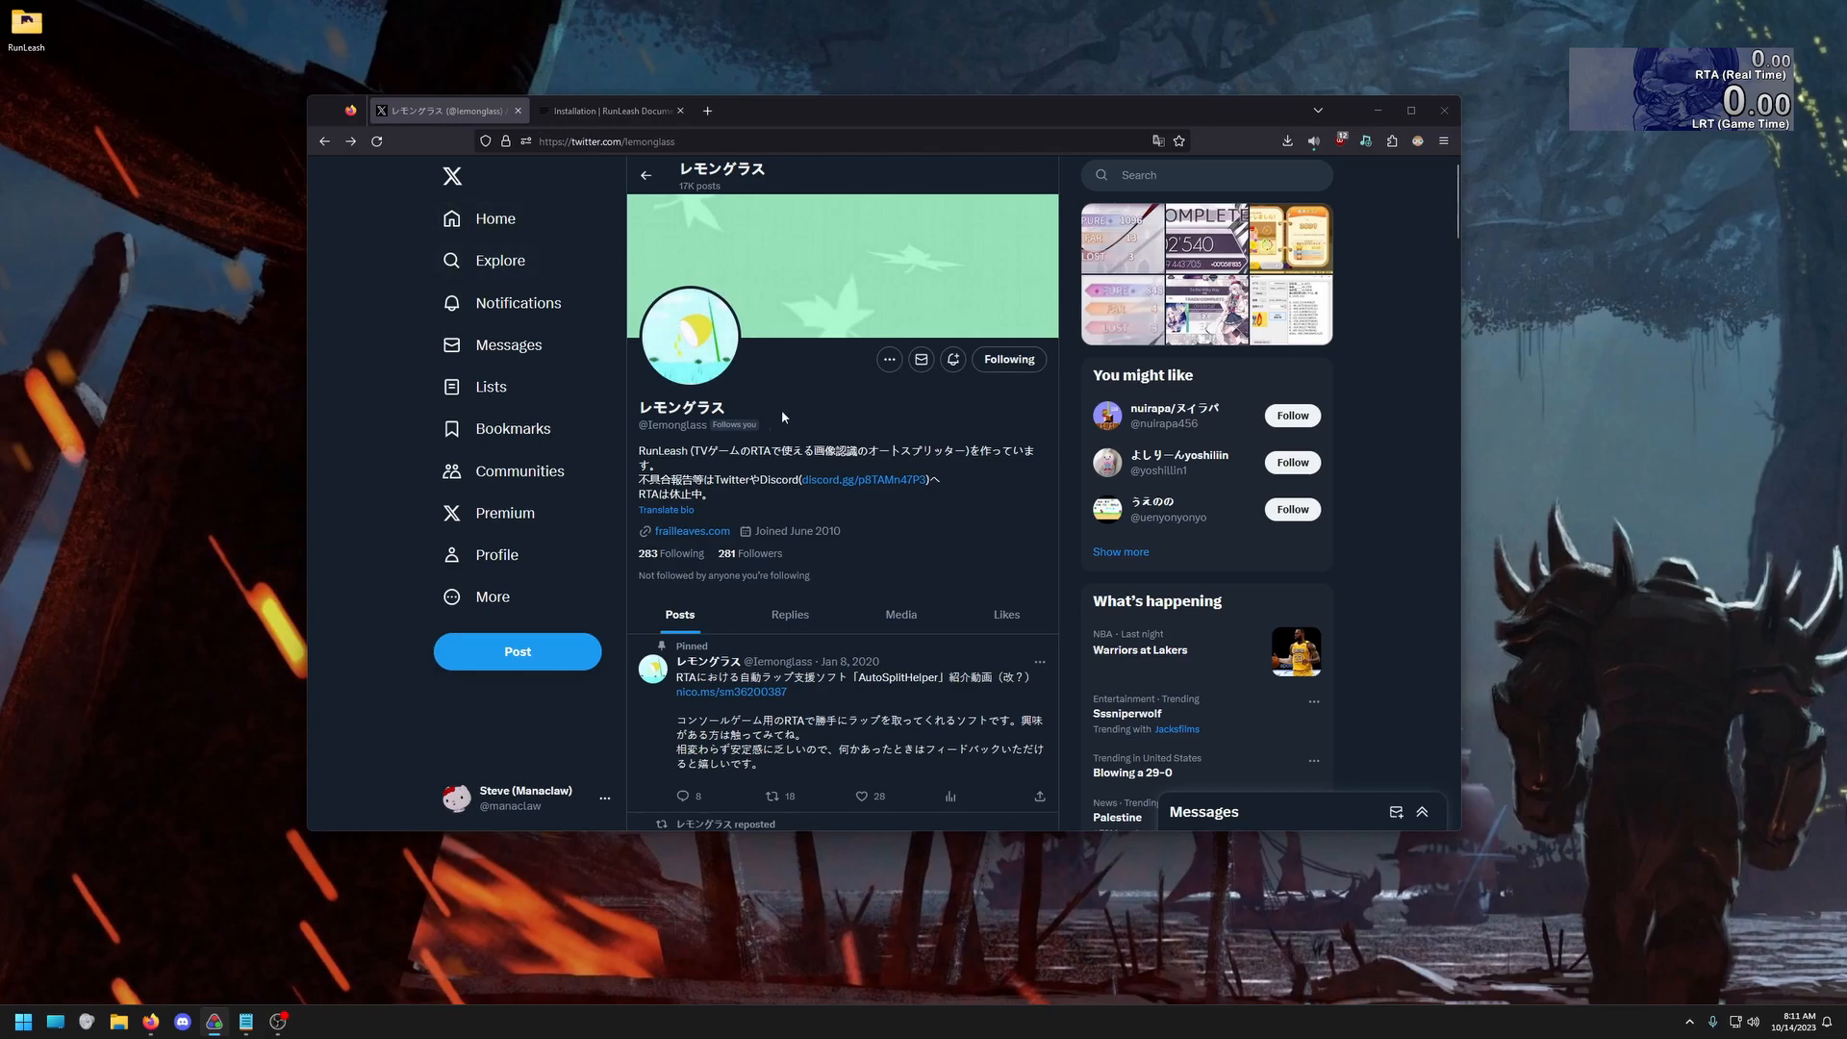
# Open the RunLeash installation documentation in the browser
pyautogui.click(577, 109)
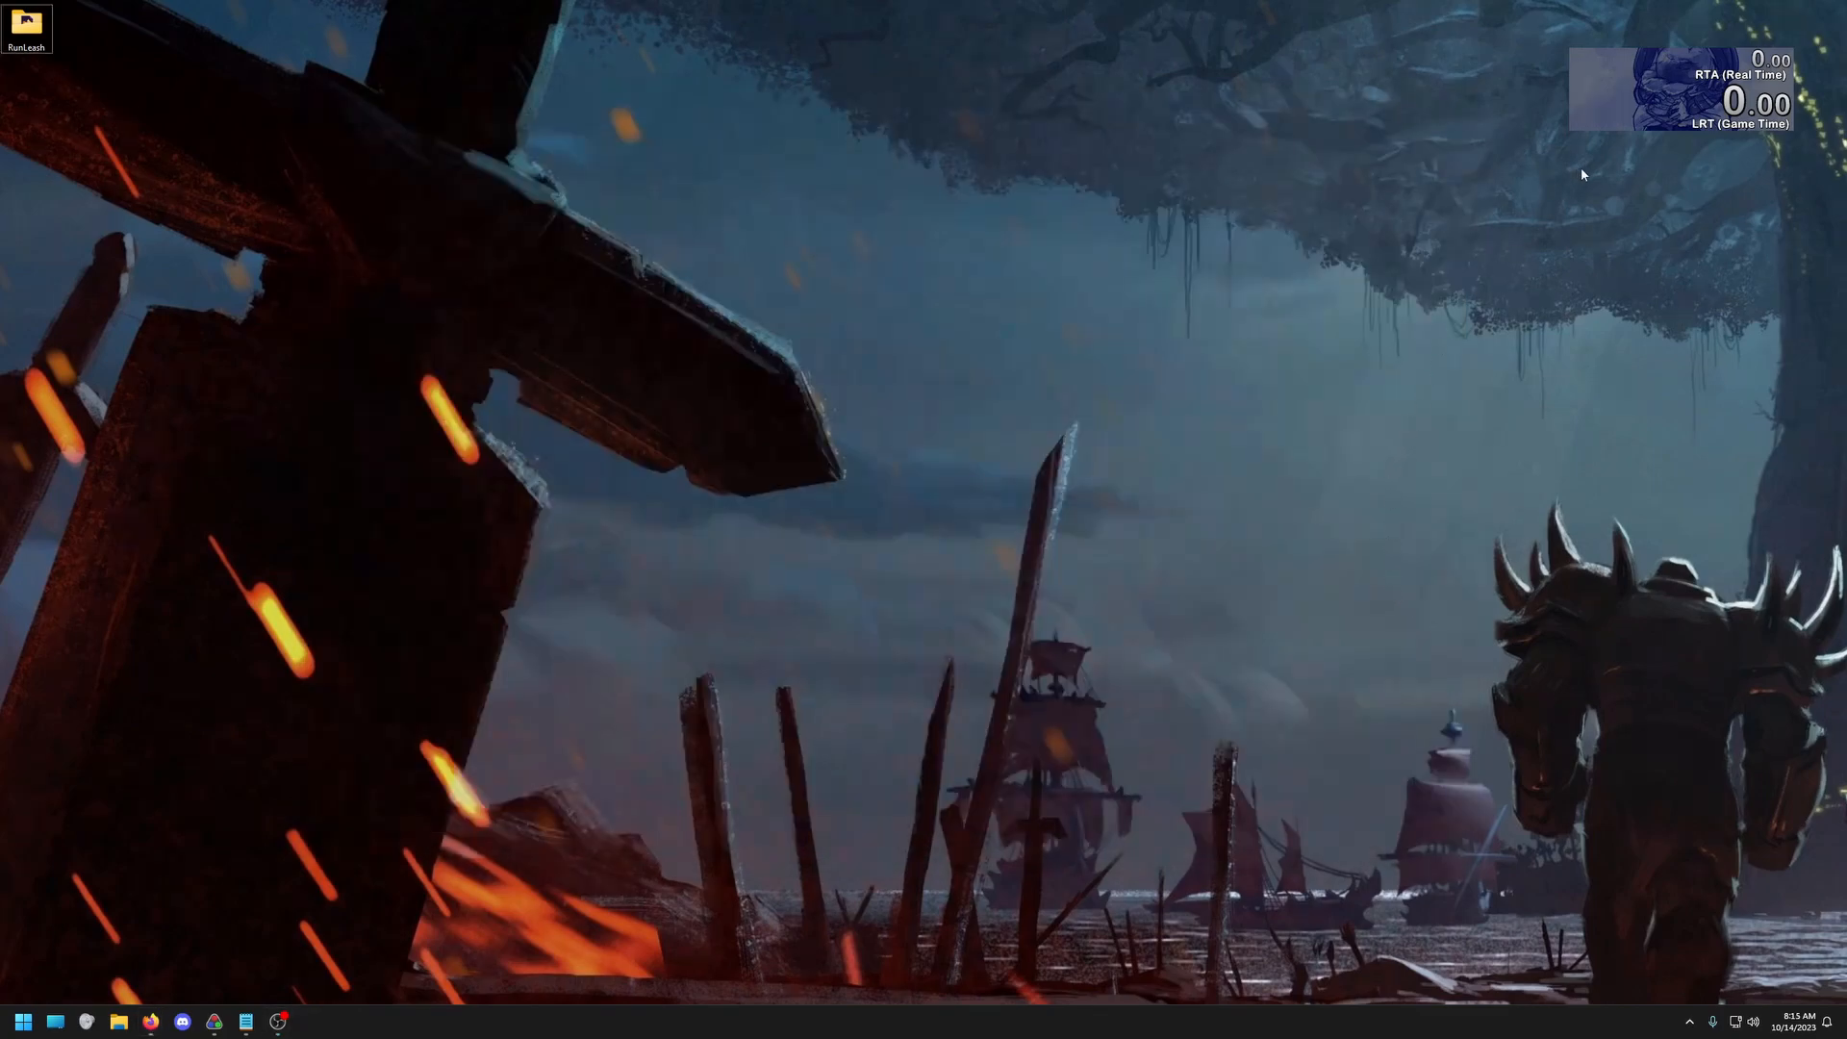
# Open the LiveSplit layout for editing and check the timing method of the RTA (Real Time) timer
pyautogui.rightClick(1625, 111)
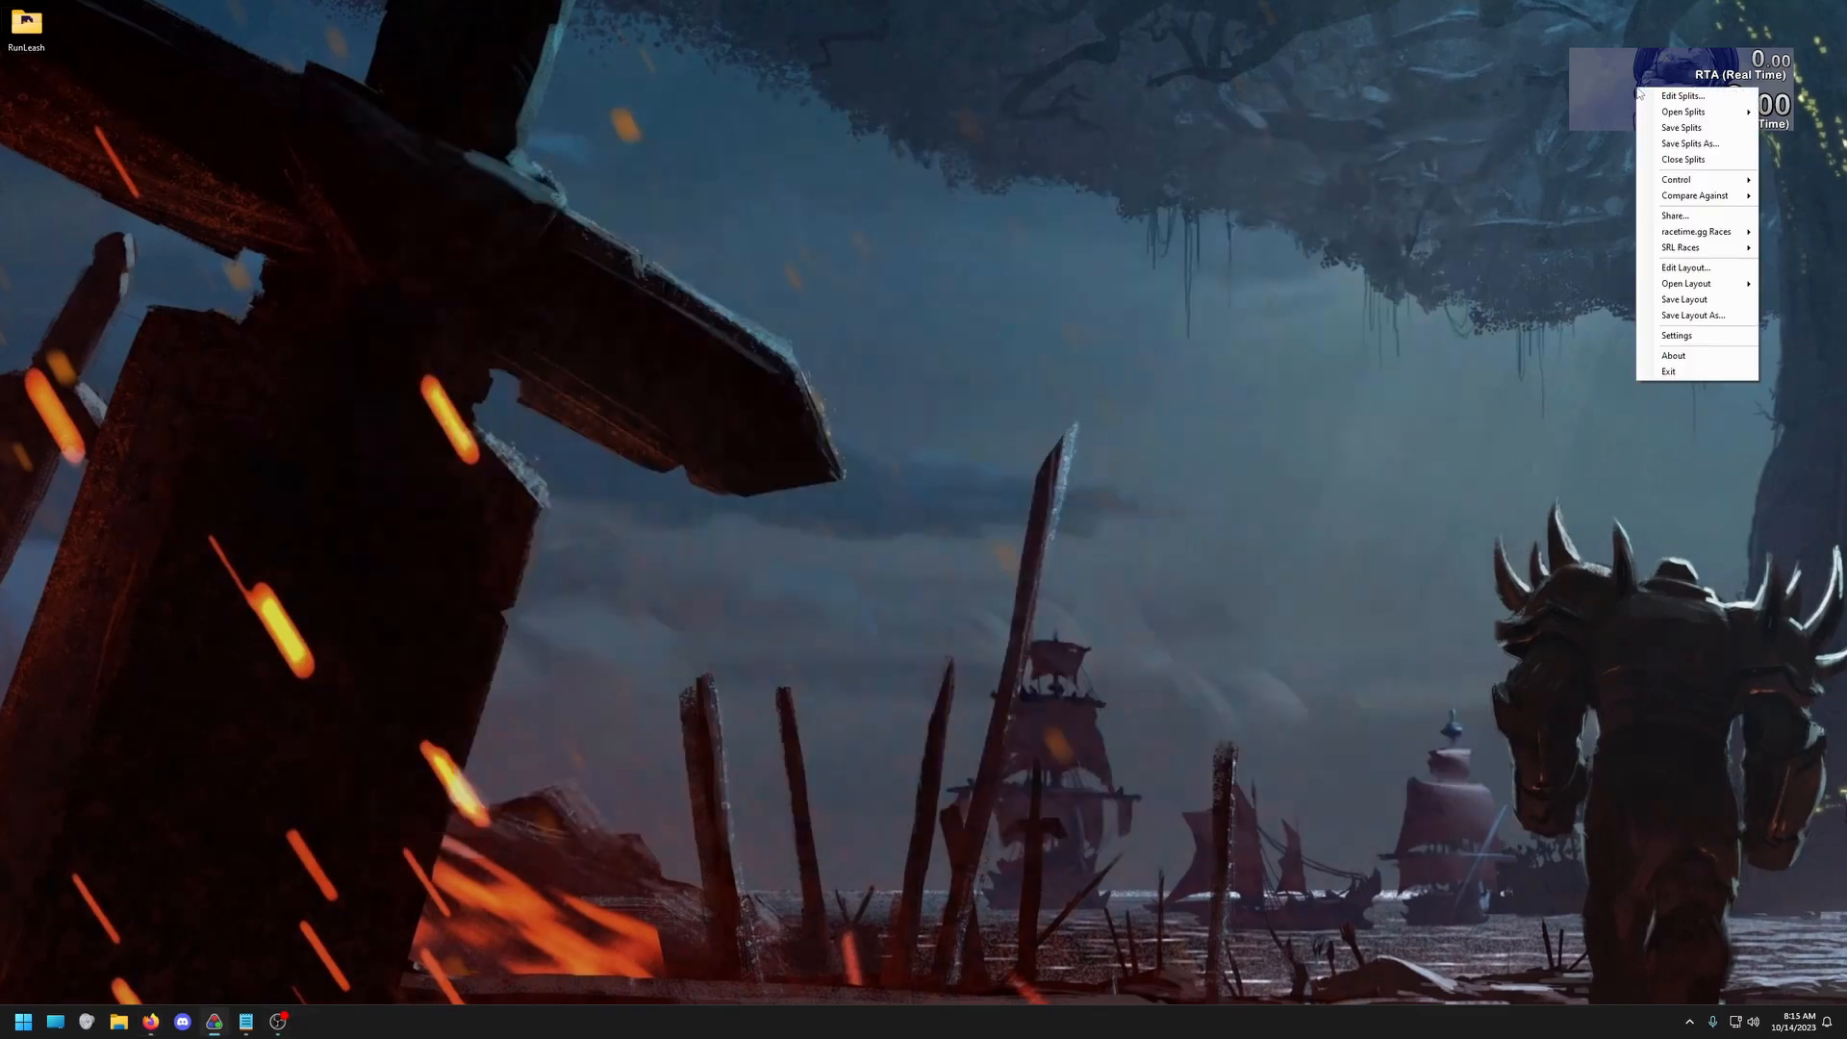
pyautogui.click(1694, 260)
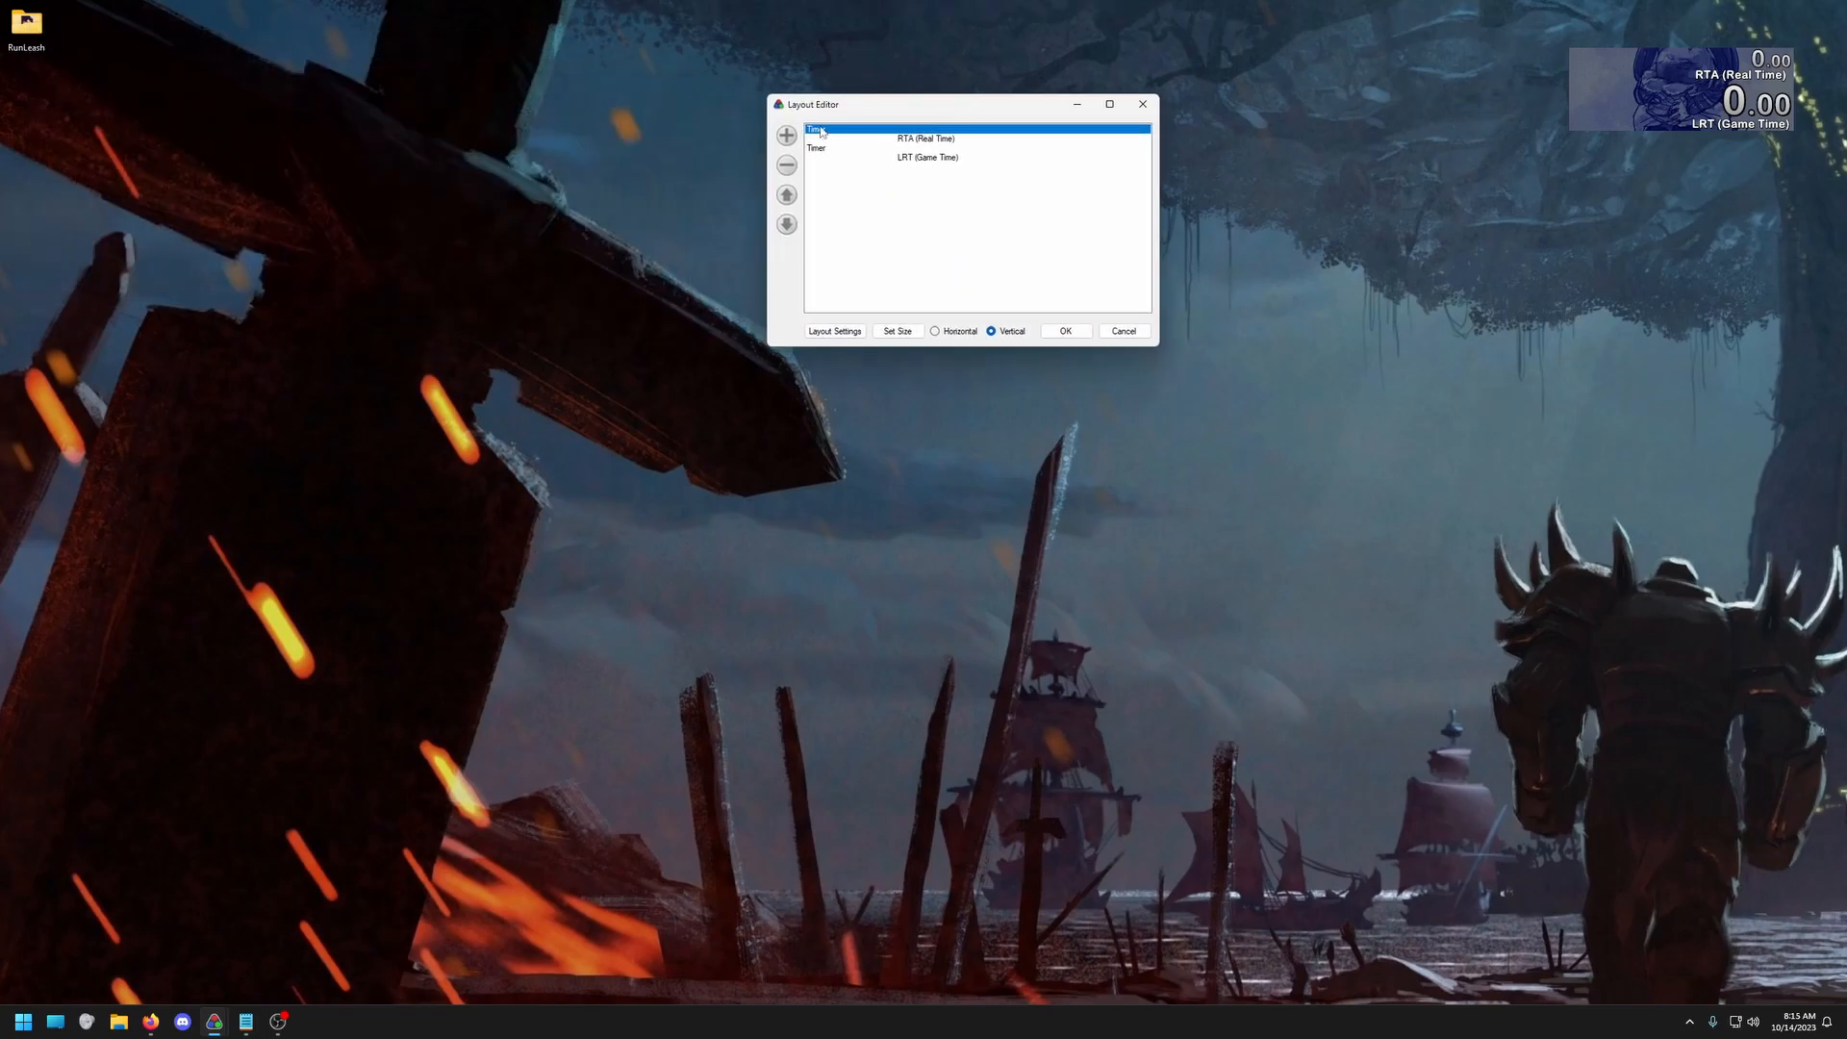
pyautogui.doubleClick(820, 132)
pyautogui.click(389, 48)
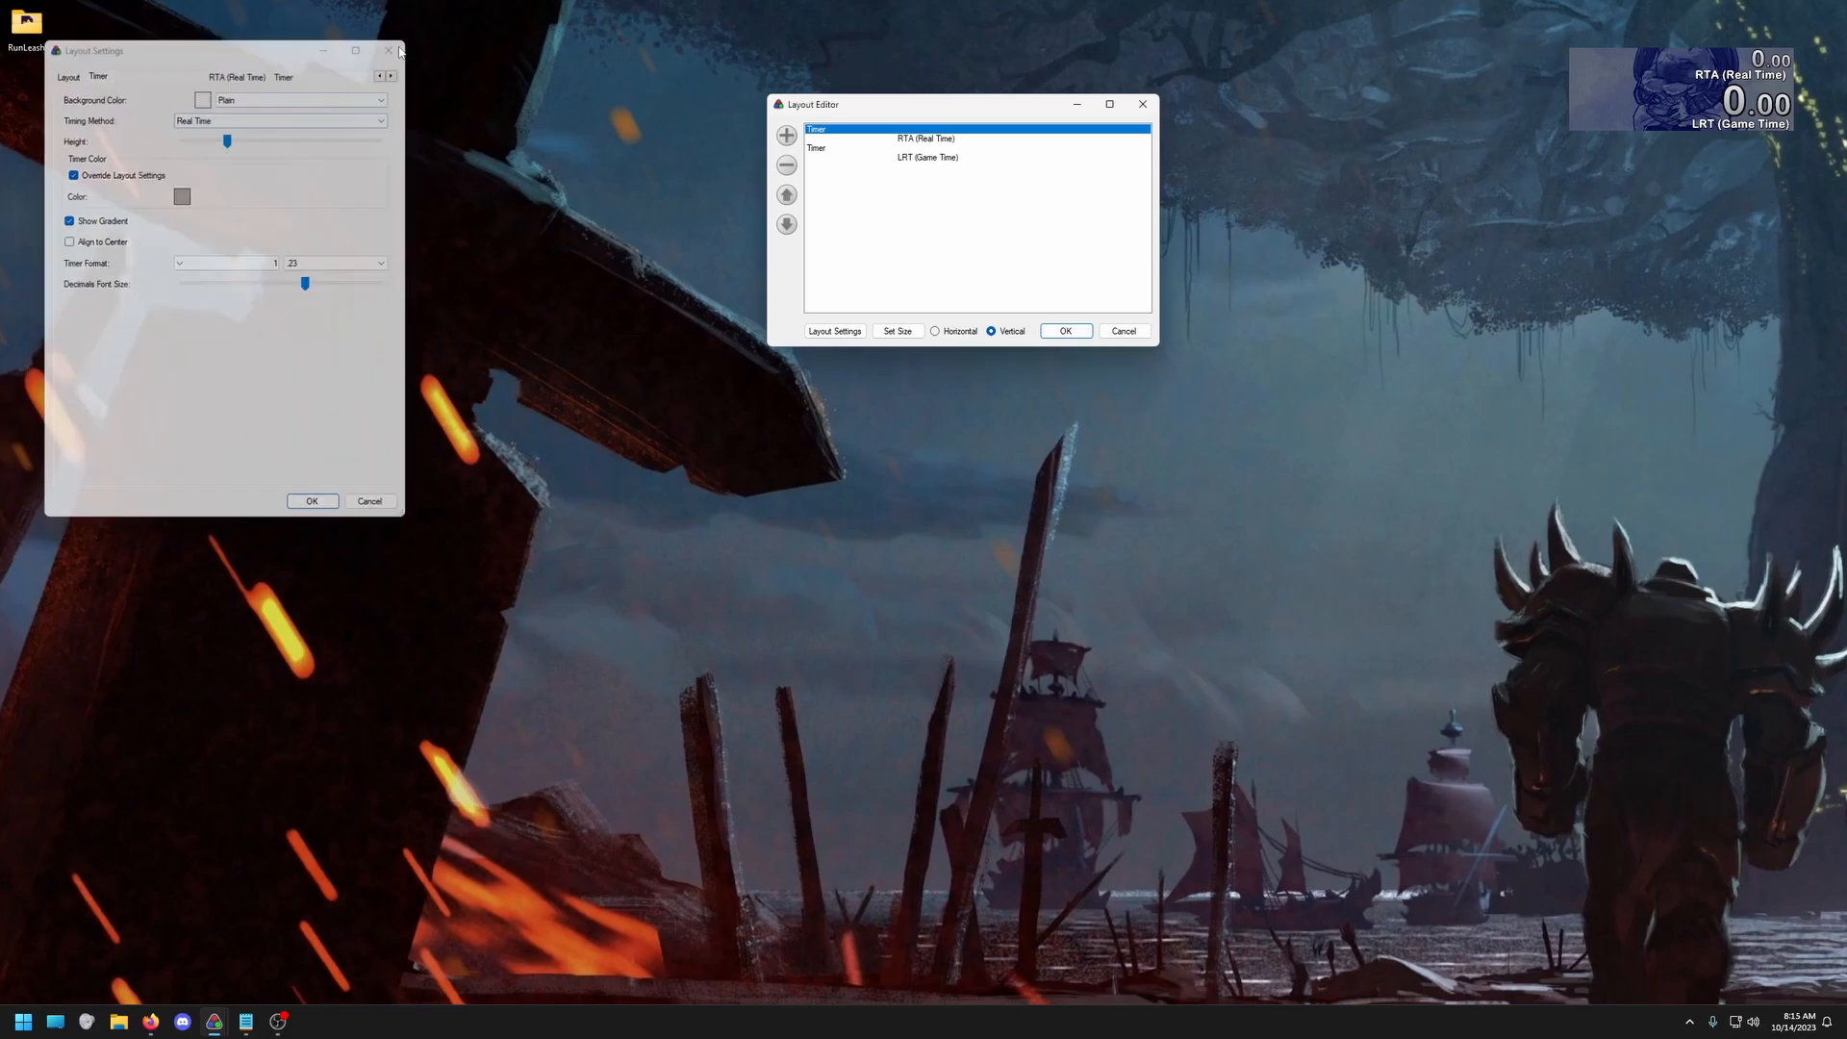
# Set the timing method of the LRT timer to Game Time and accept the layout
pyautogui.doubleClick(816, 147)
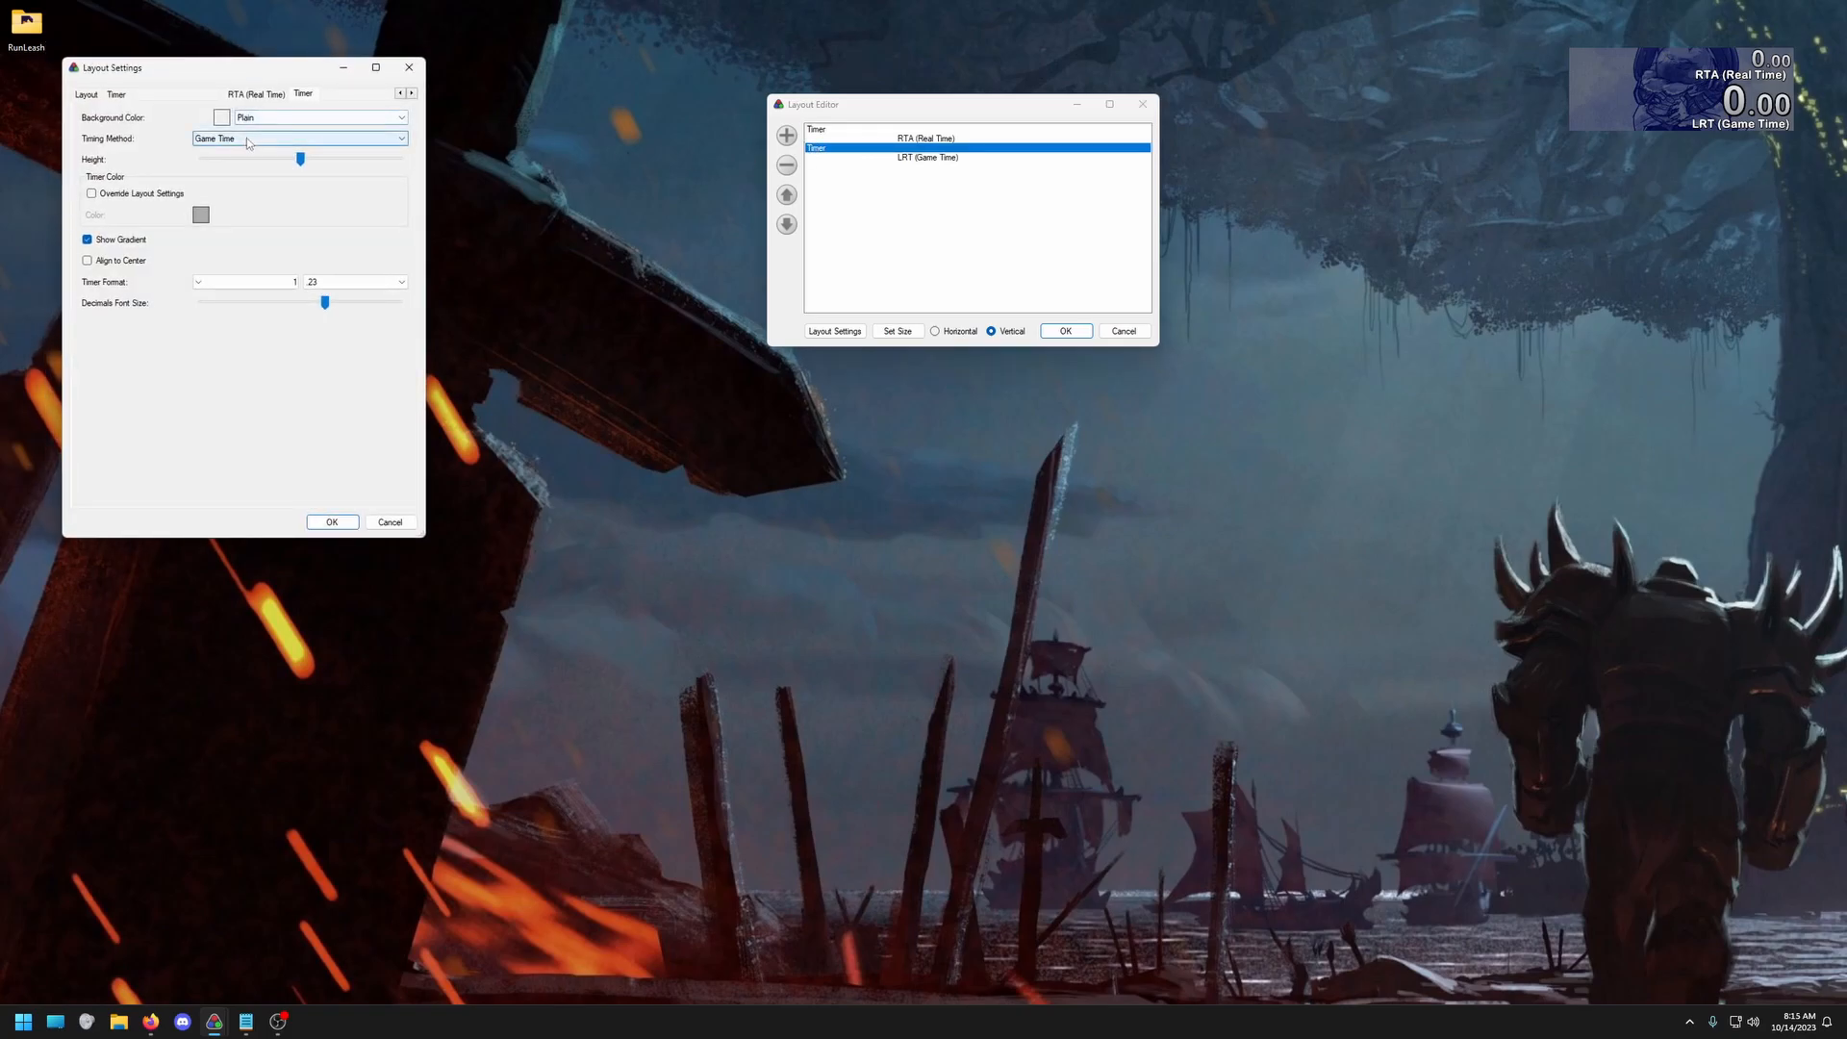
pyautogui.click(247, 137)
pyautogui.click(247, 137)
pyautogui.click(328, 520)
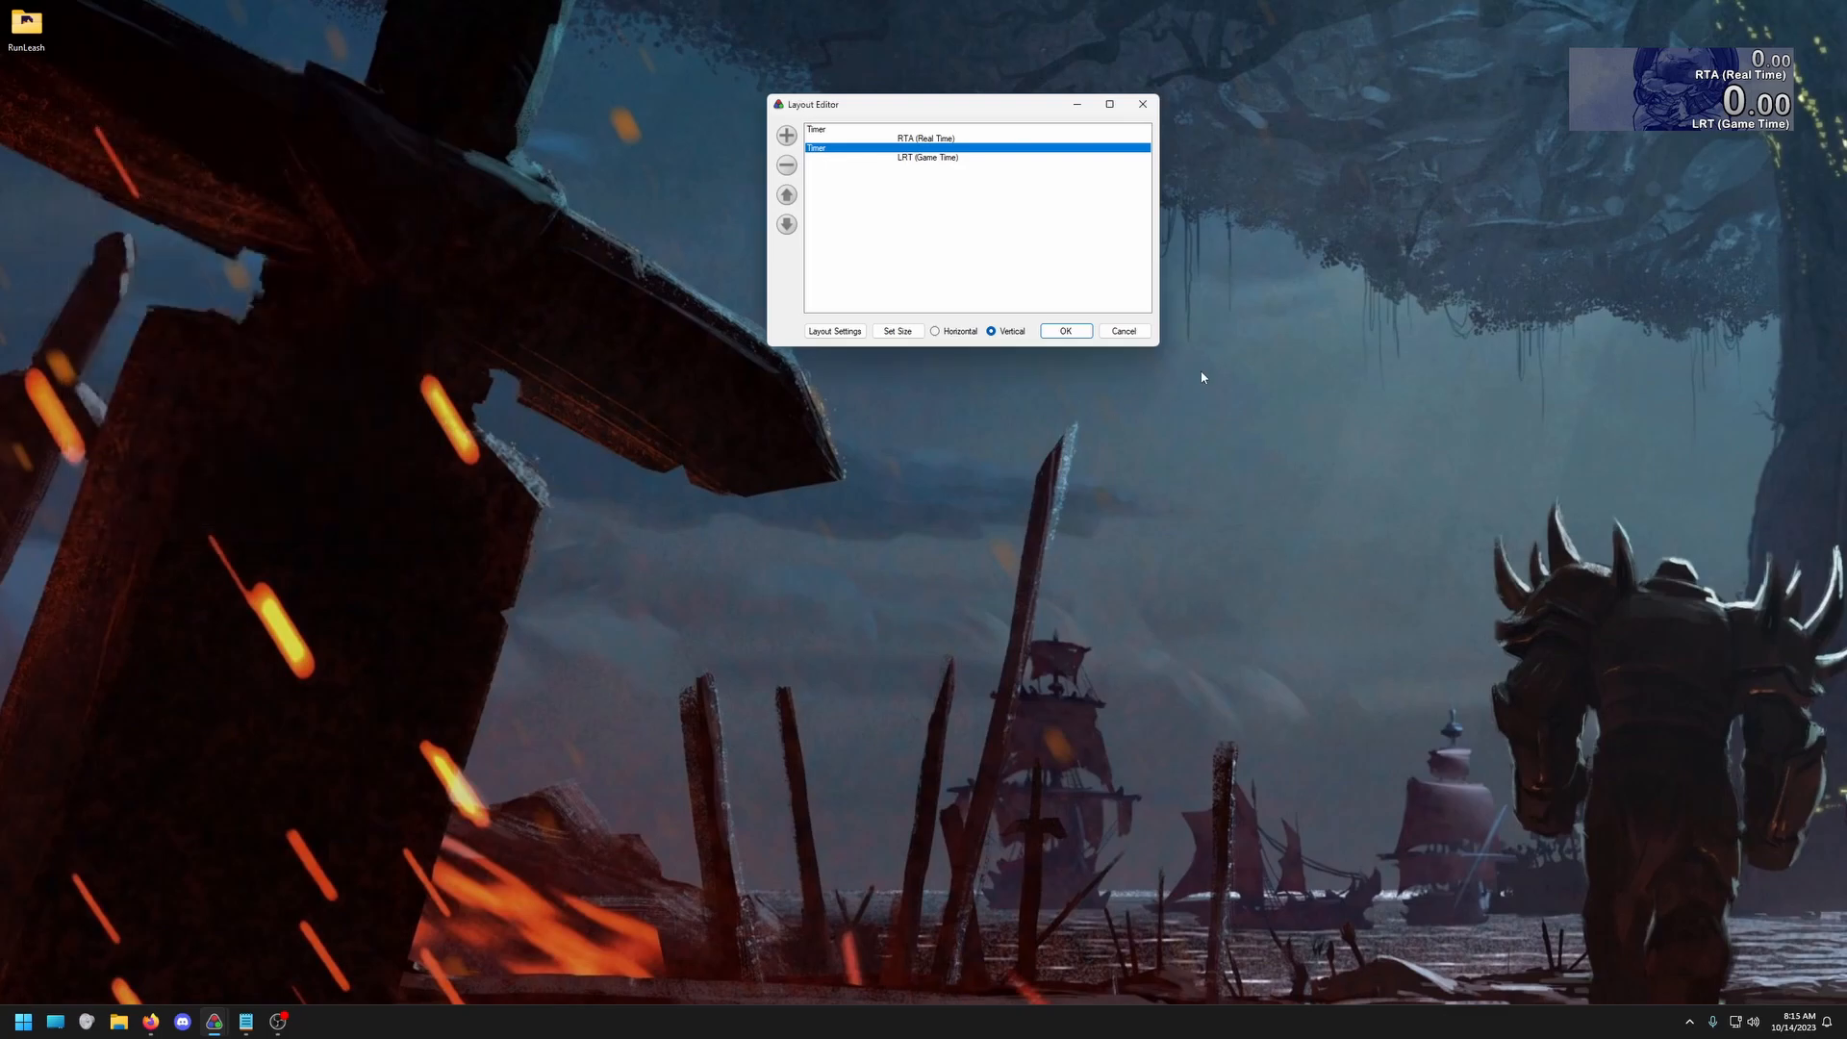
pyautogui.click(1065, 330)
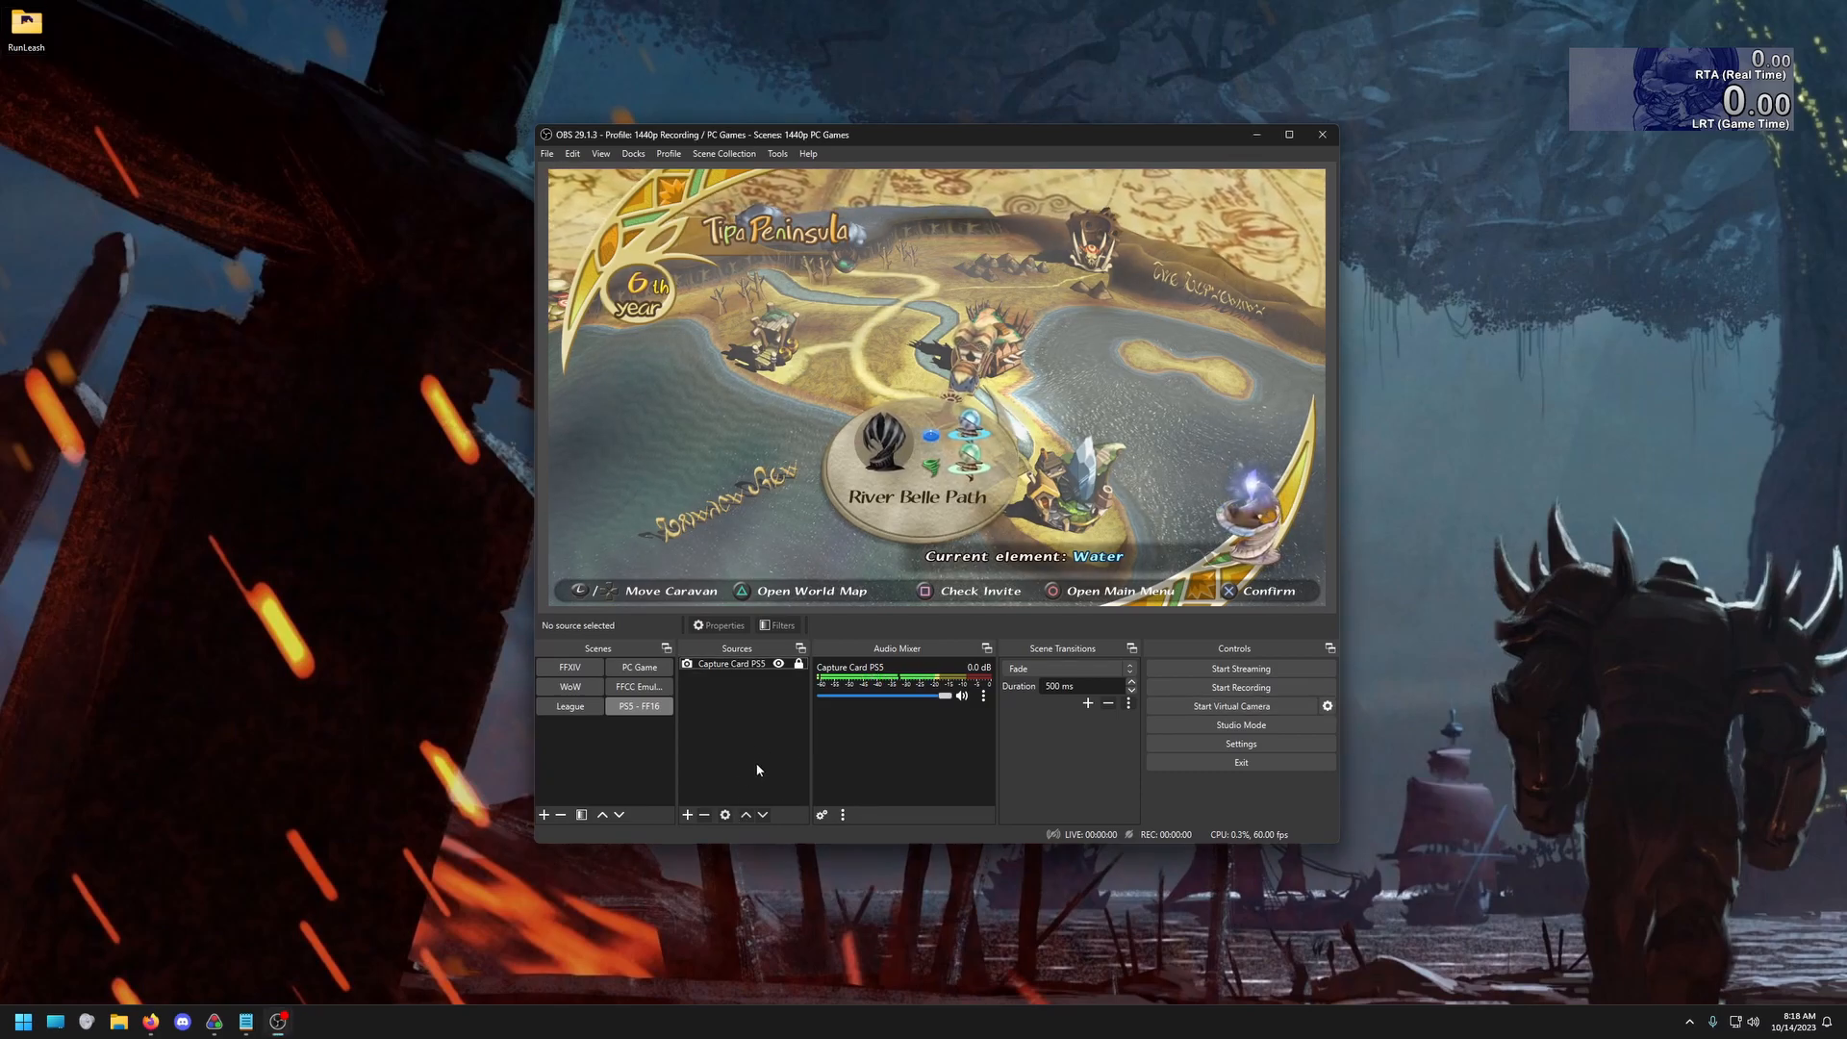
# Configure the OBS virtual camera with output type Source and output selection Capture Card PS5
pyautogui.click(739, 666)
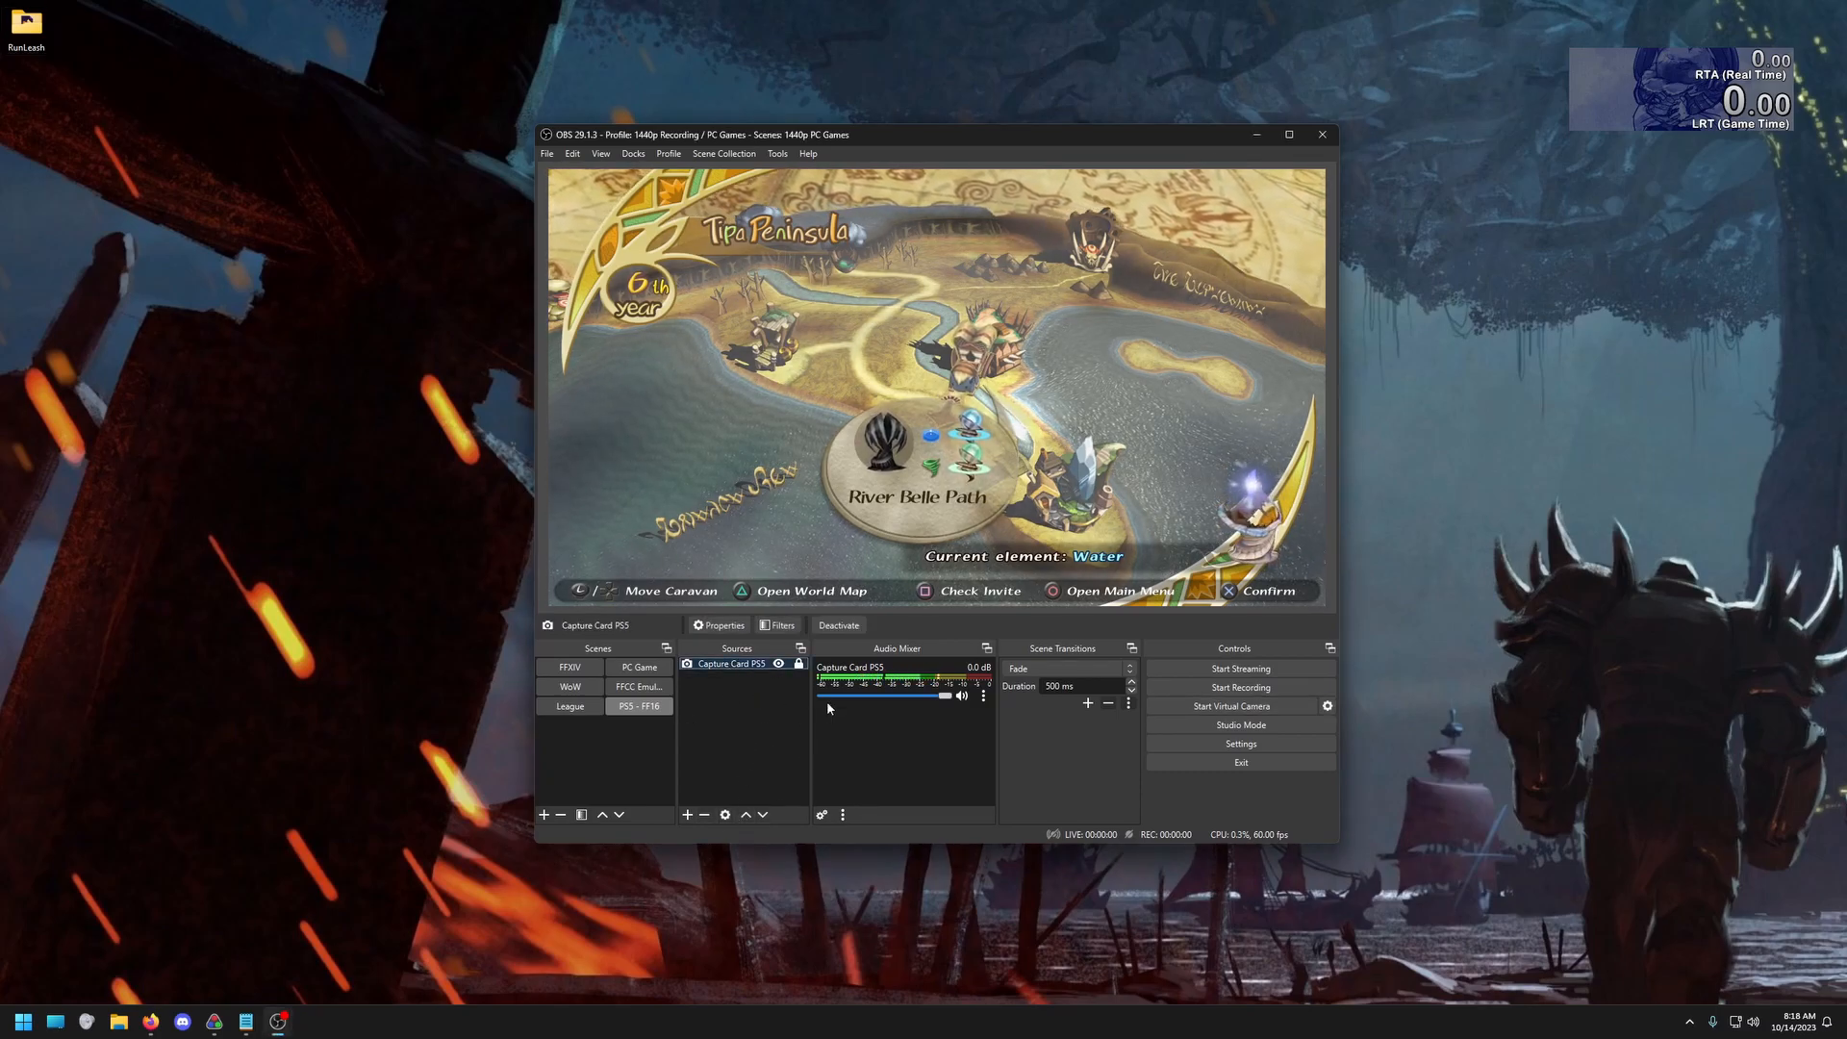
pyautogui.click(1328, 708)
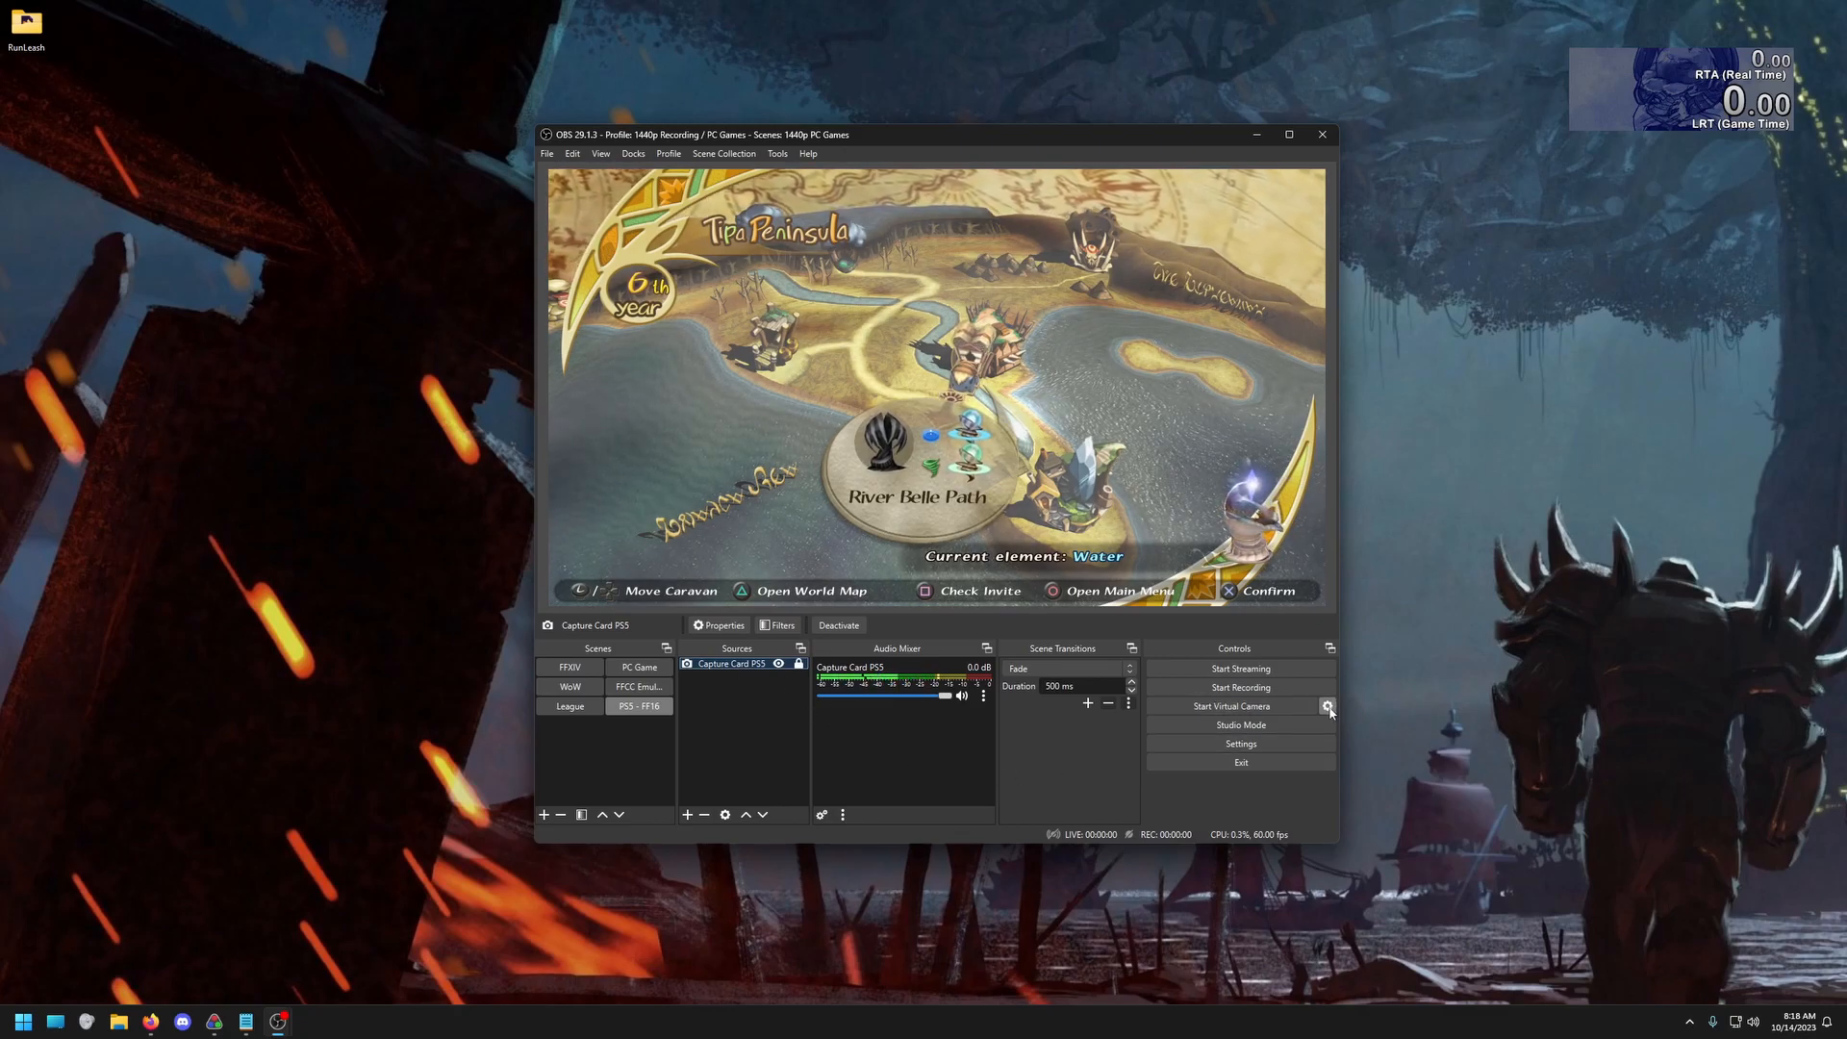
pyautogui.click(933, 458)
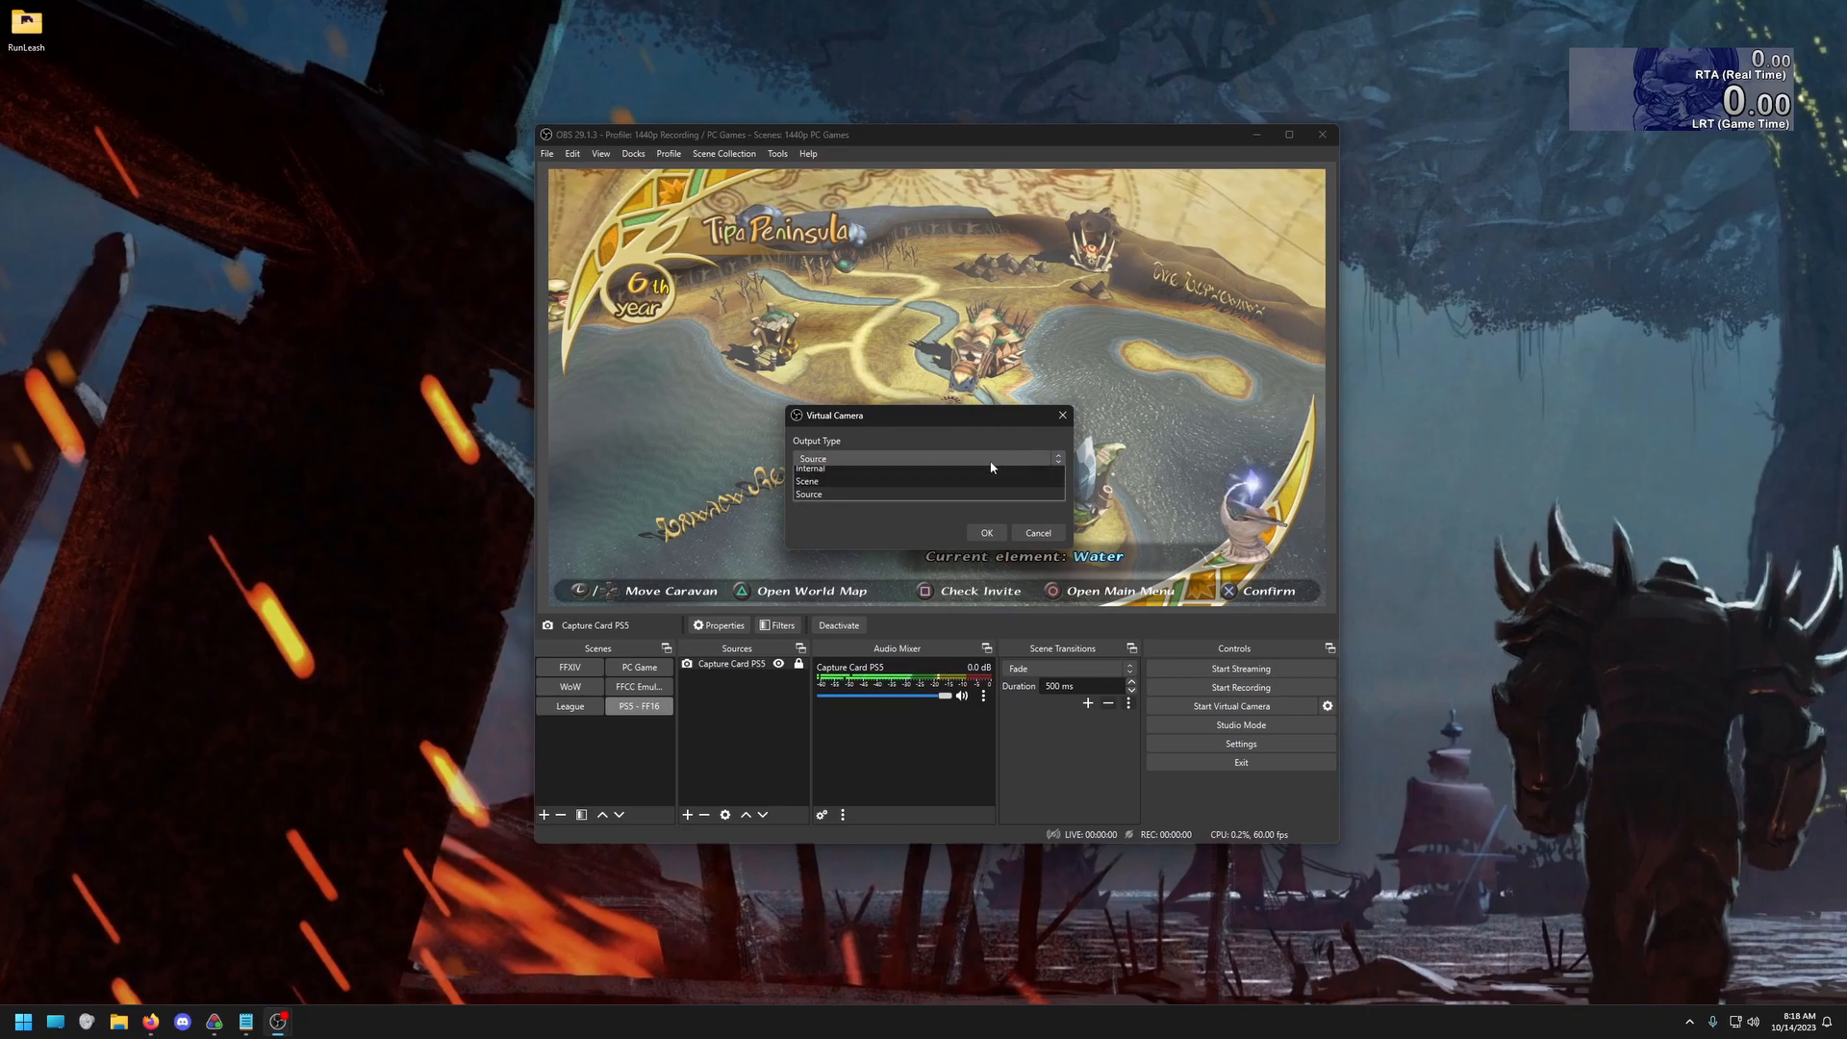
pyautogui.click(965, 499)
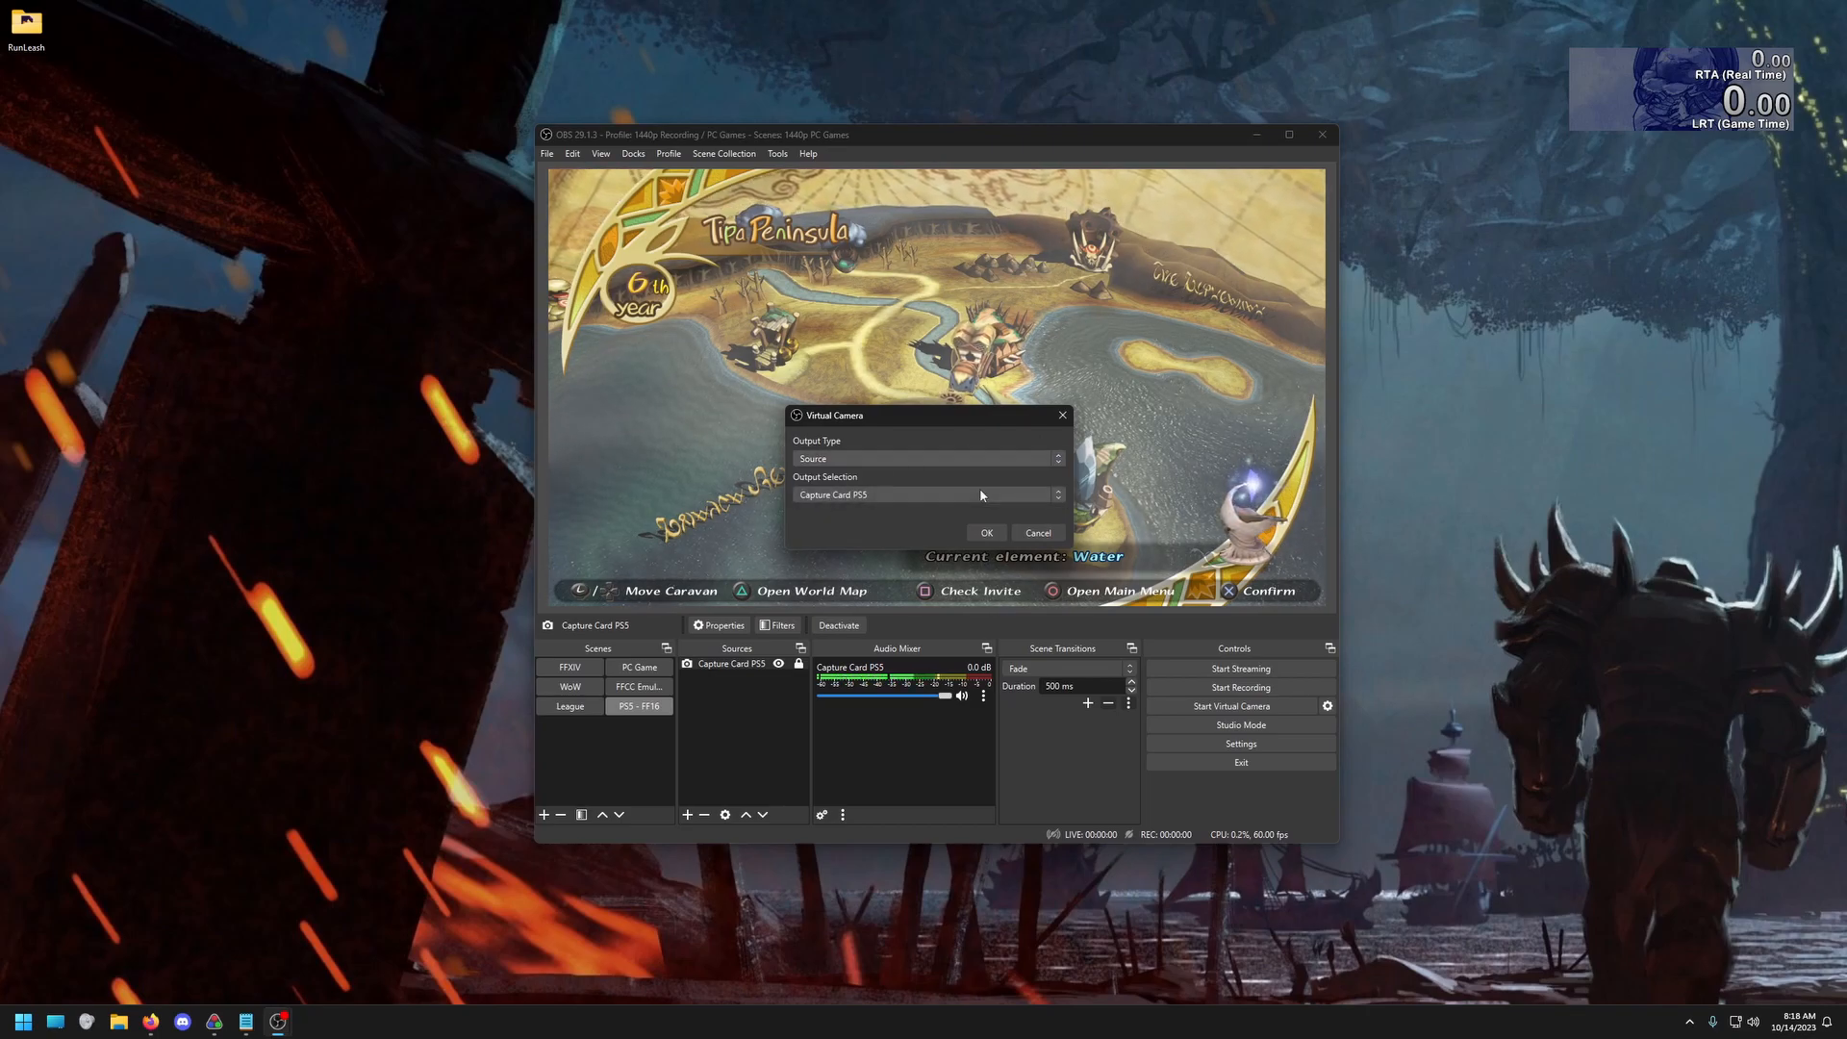
pyautogui.click(965, 497)
pyautogui.scroll(-3, 866, 597)
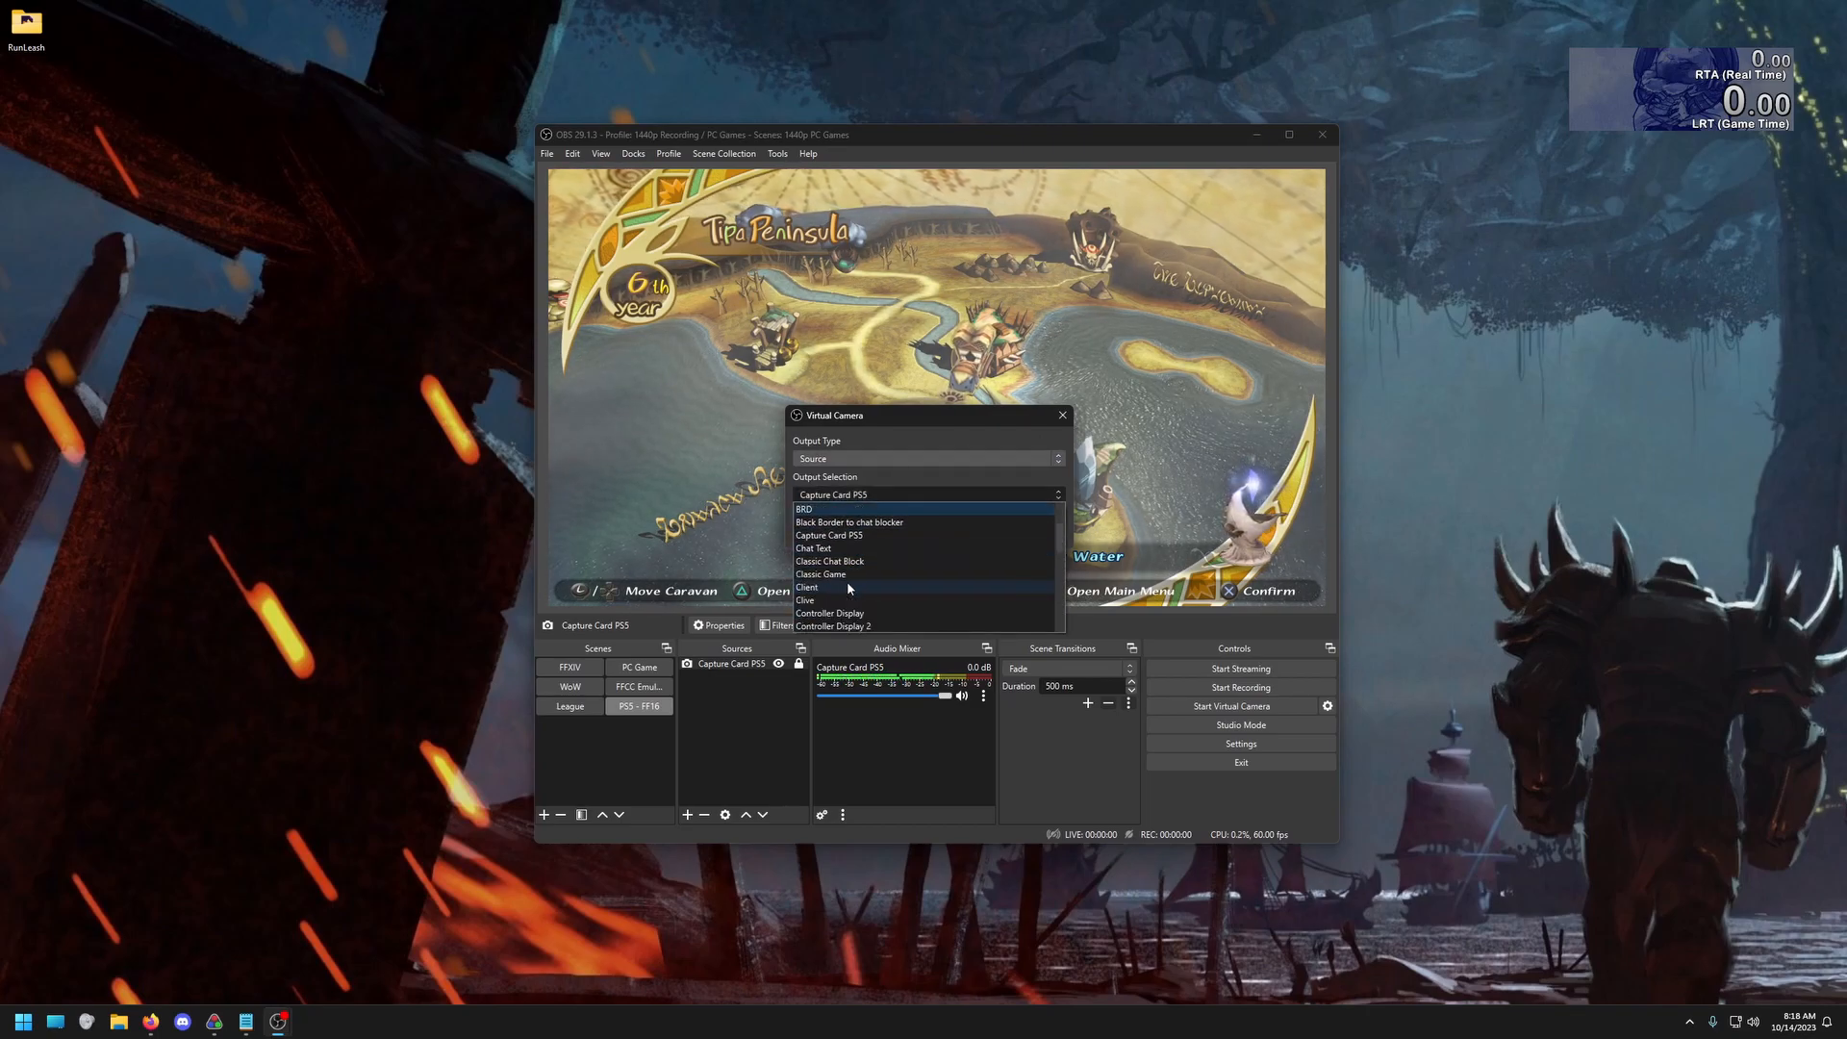
pyautogui.scroll(1, 890, 587)
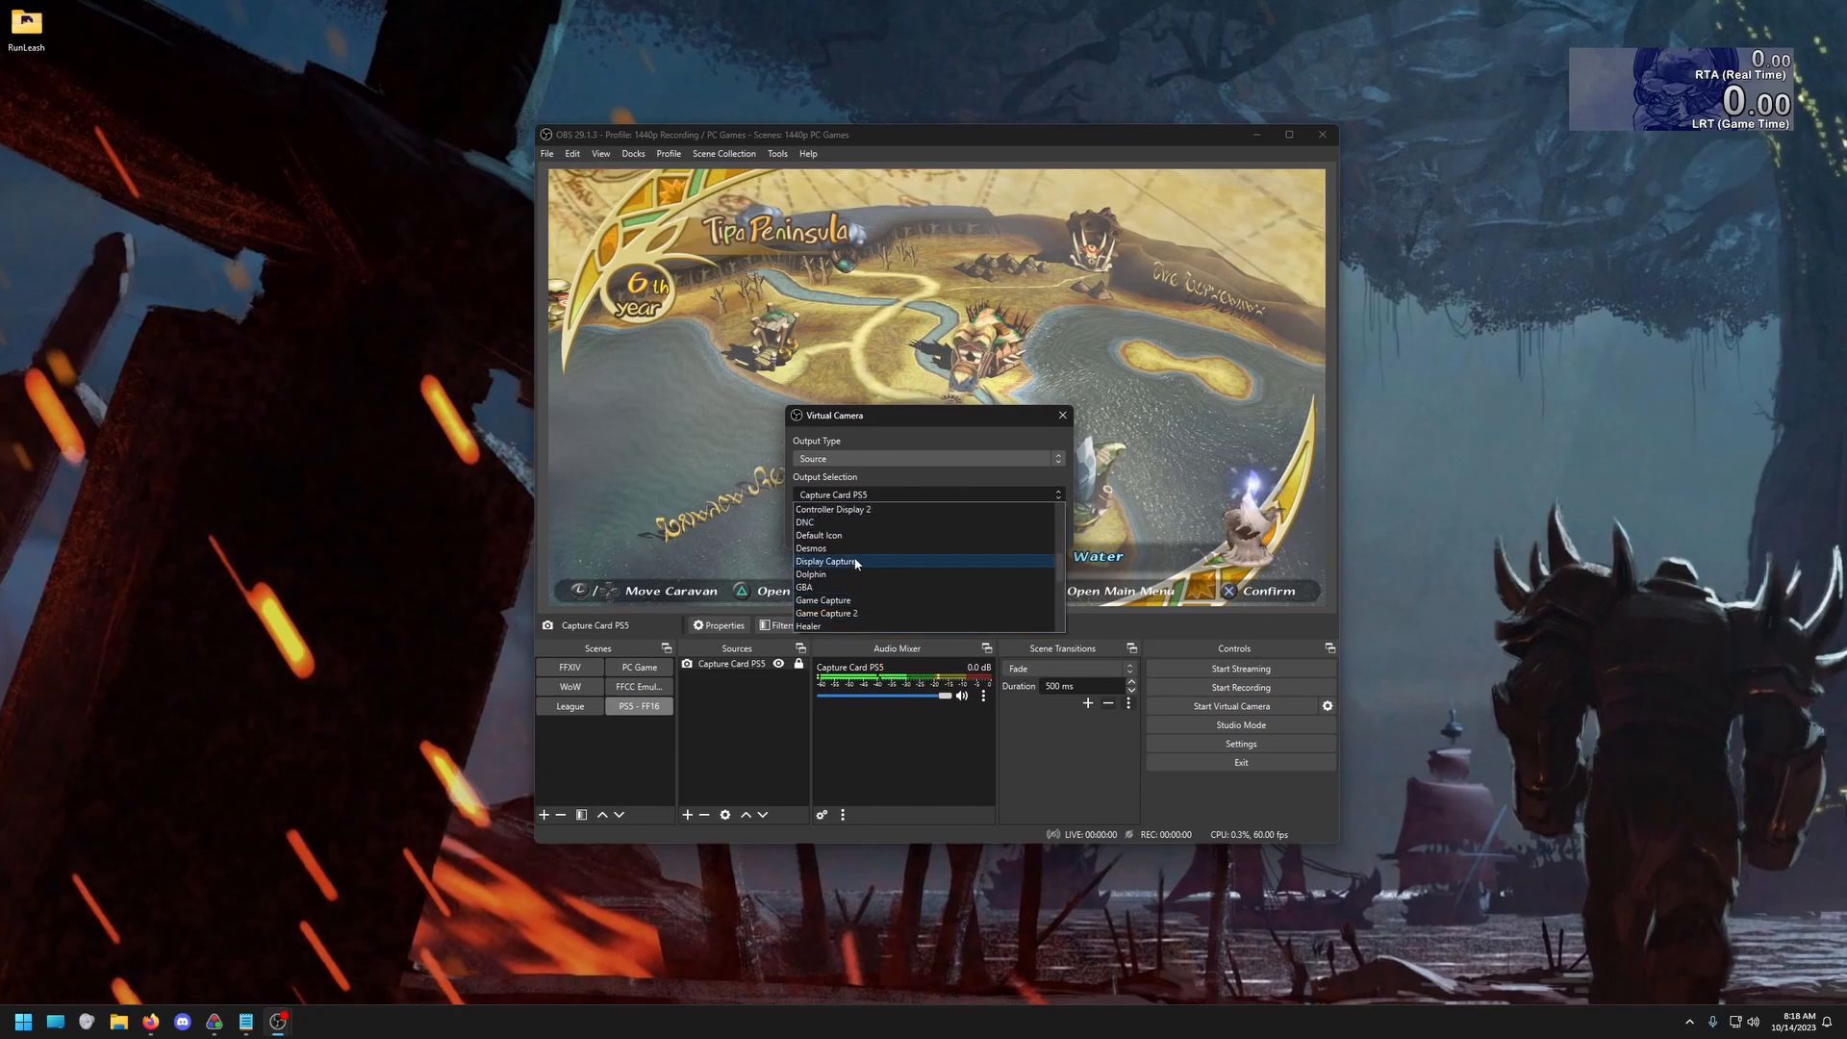
pyautogui.click(866, 517)
pyautogui.click(991, 528)
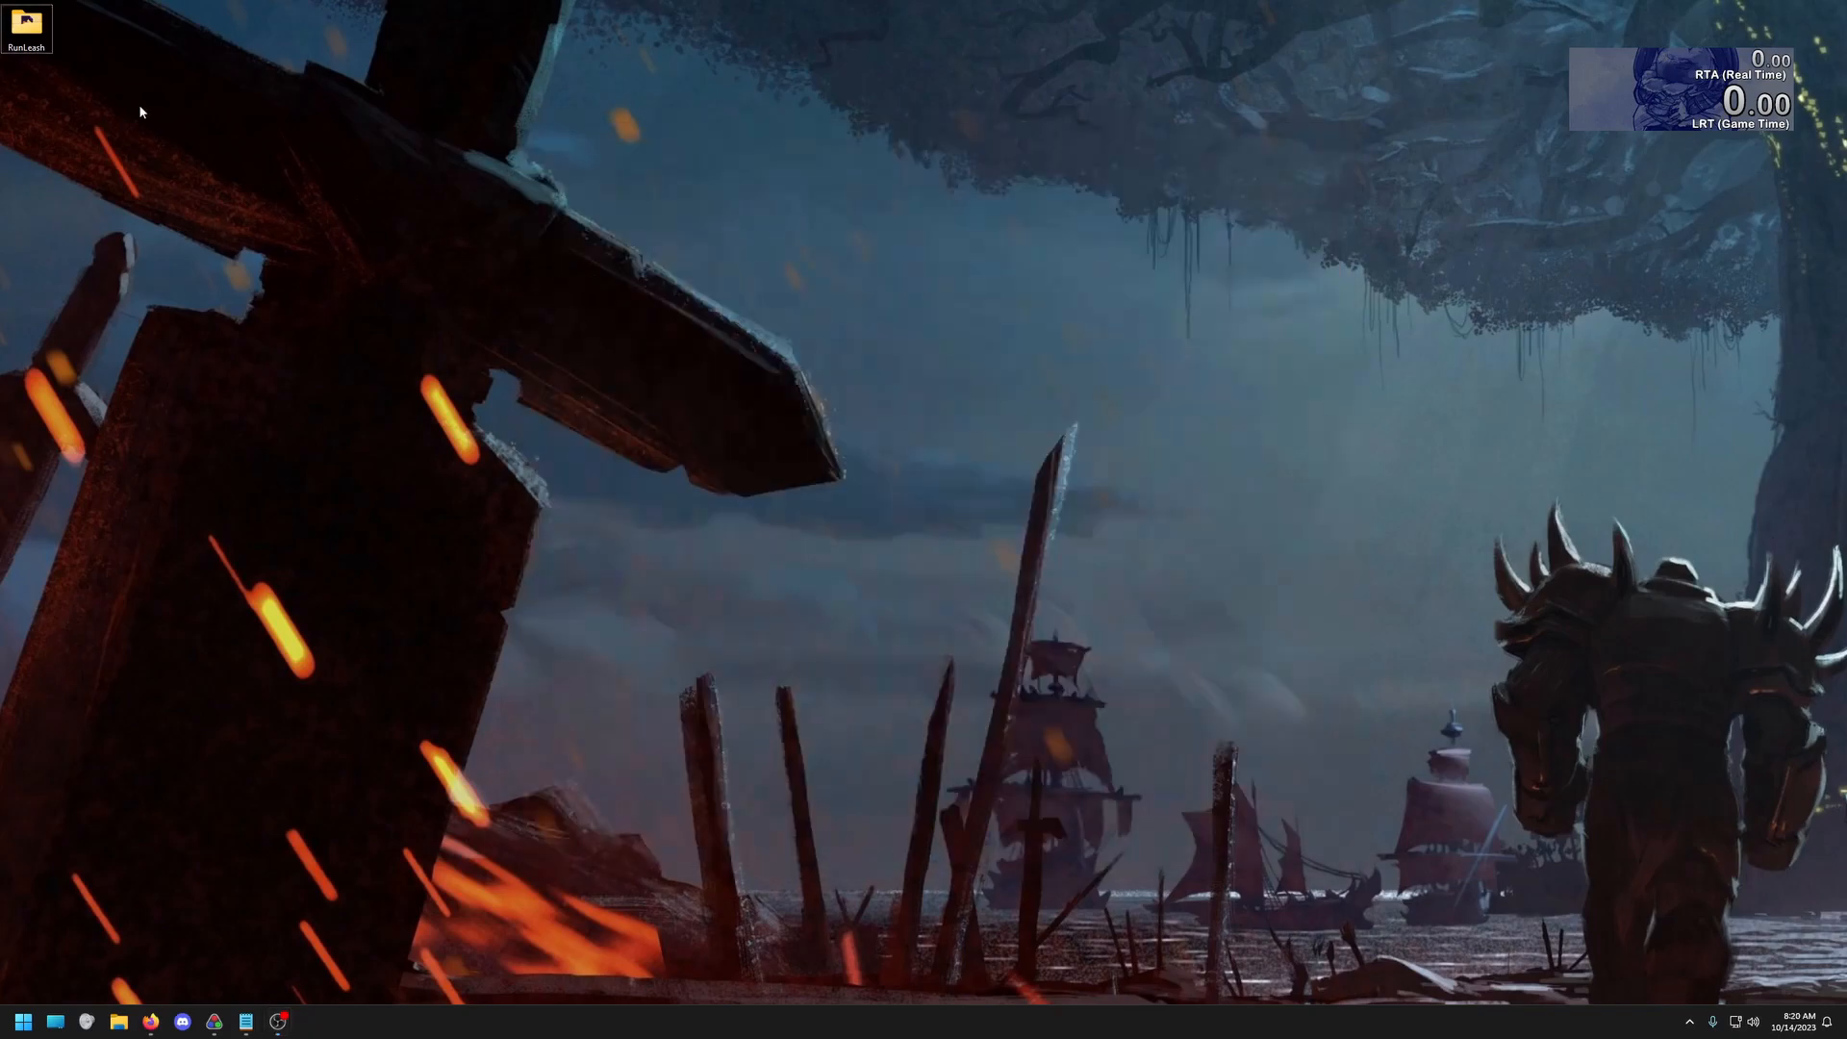
# Launch _RunLeash.exe from the x64 folder inside the desktop RunLeash folder and clear the file window out of the way
pyautogui.doubleClick(39, 53)
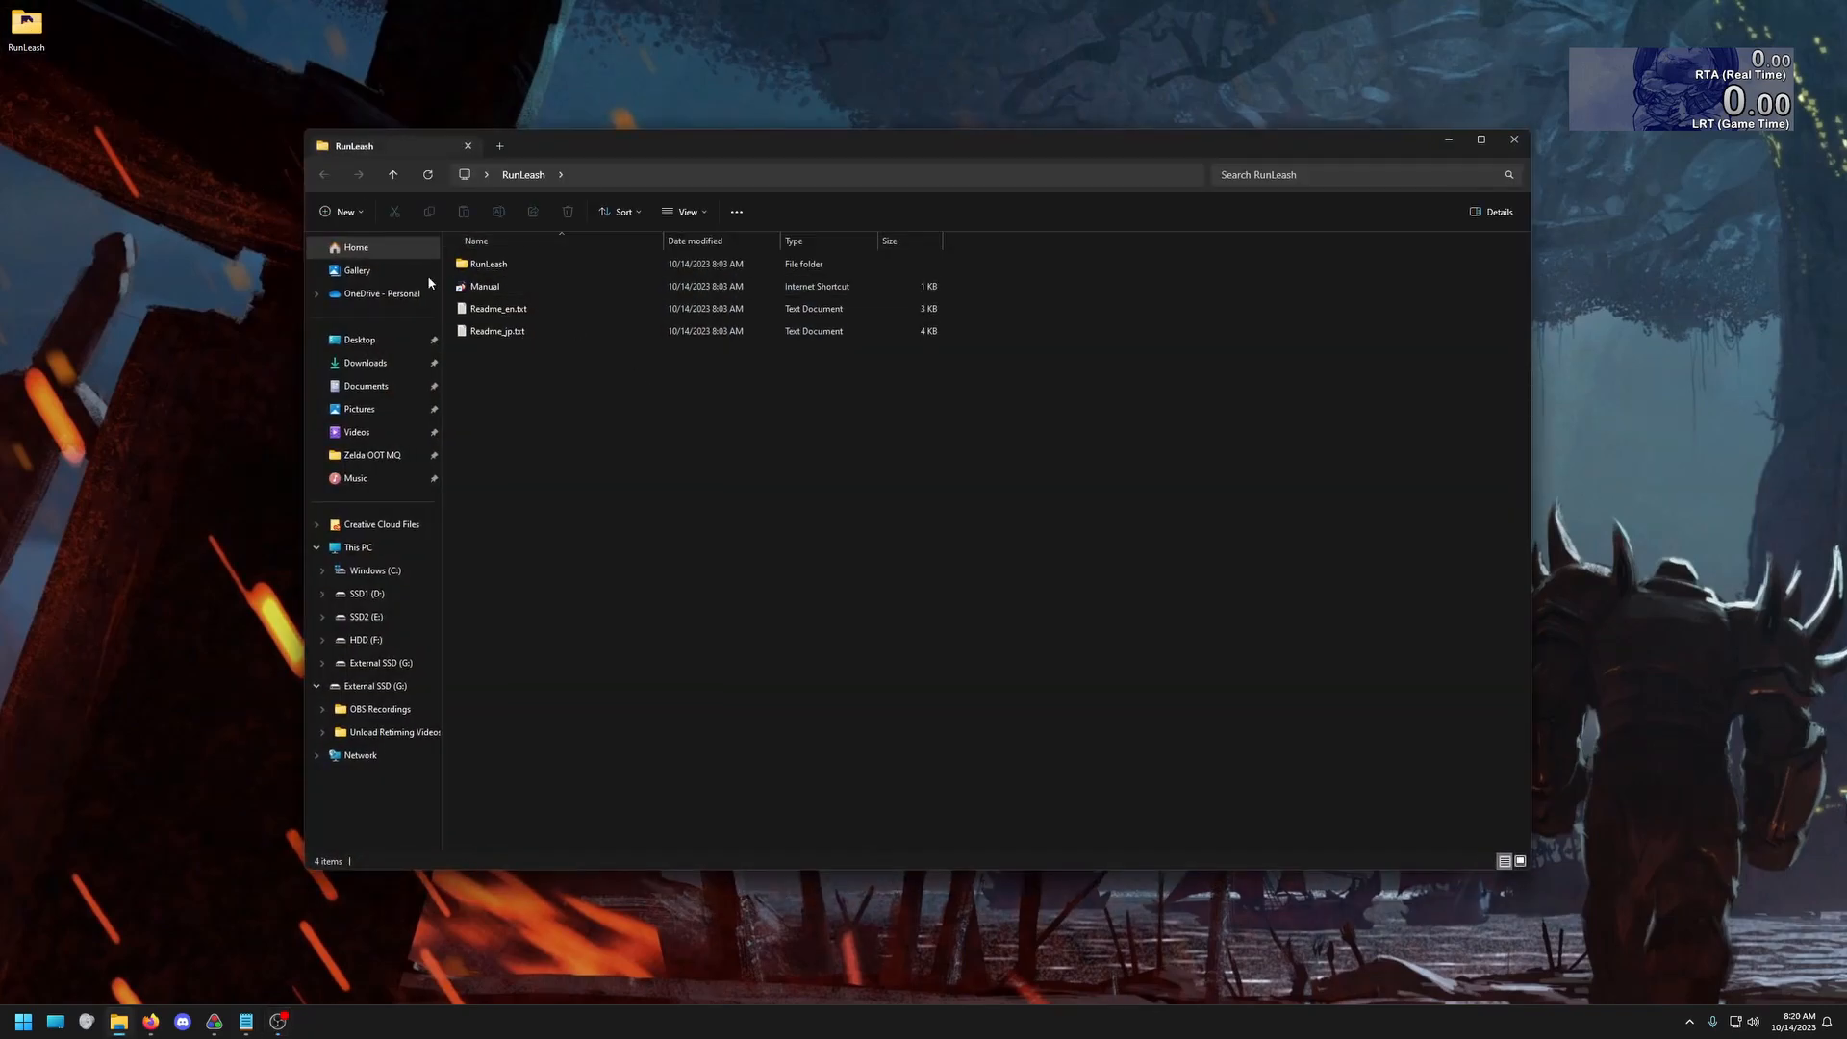
pyautogui.doubleClick(500, 270)
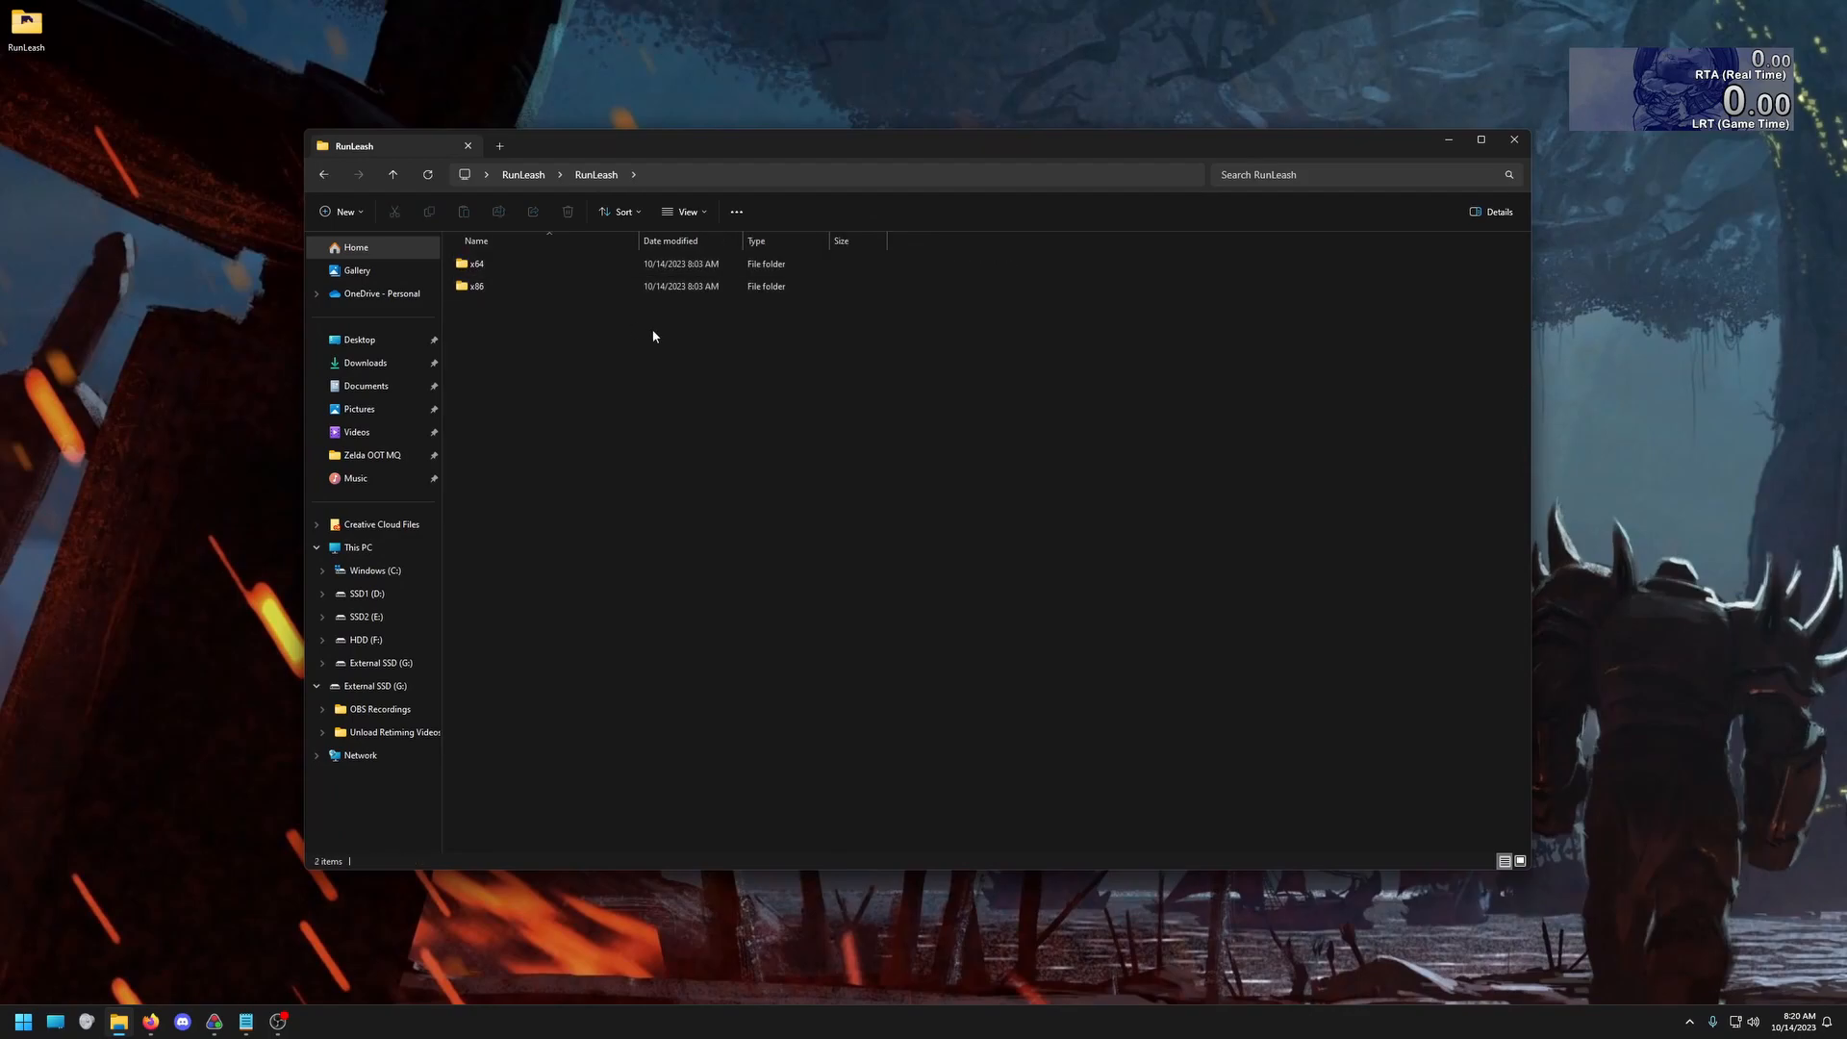
pyautogui.doubleClick(481, 263)
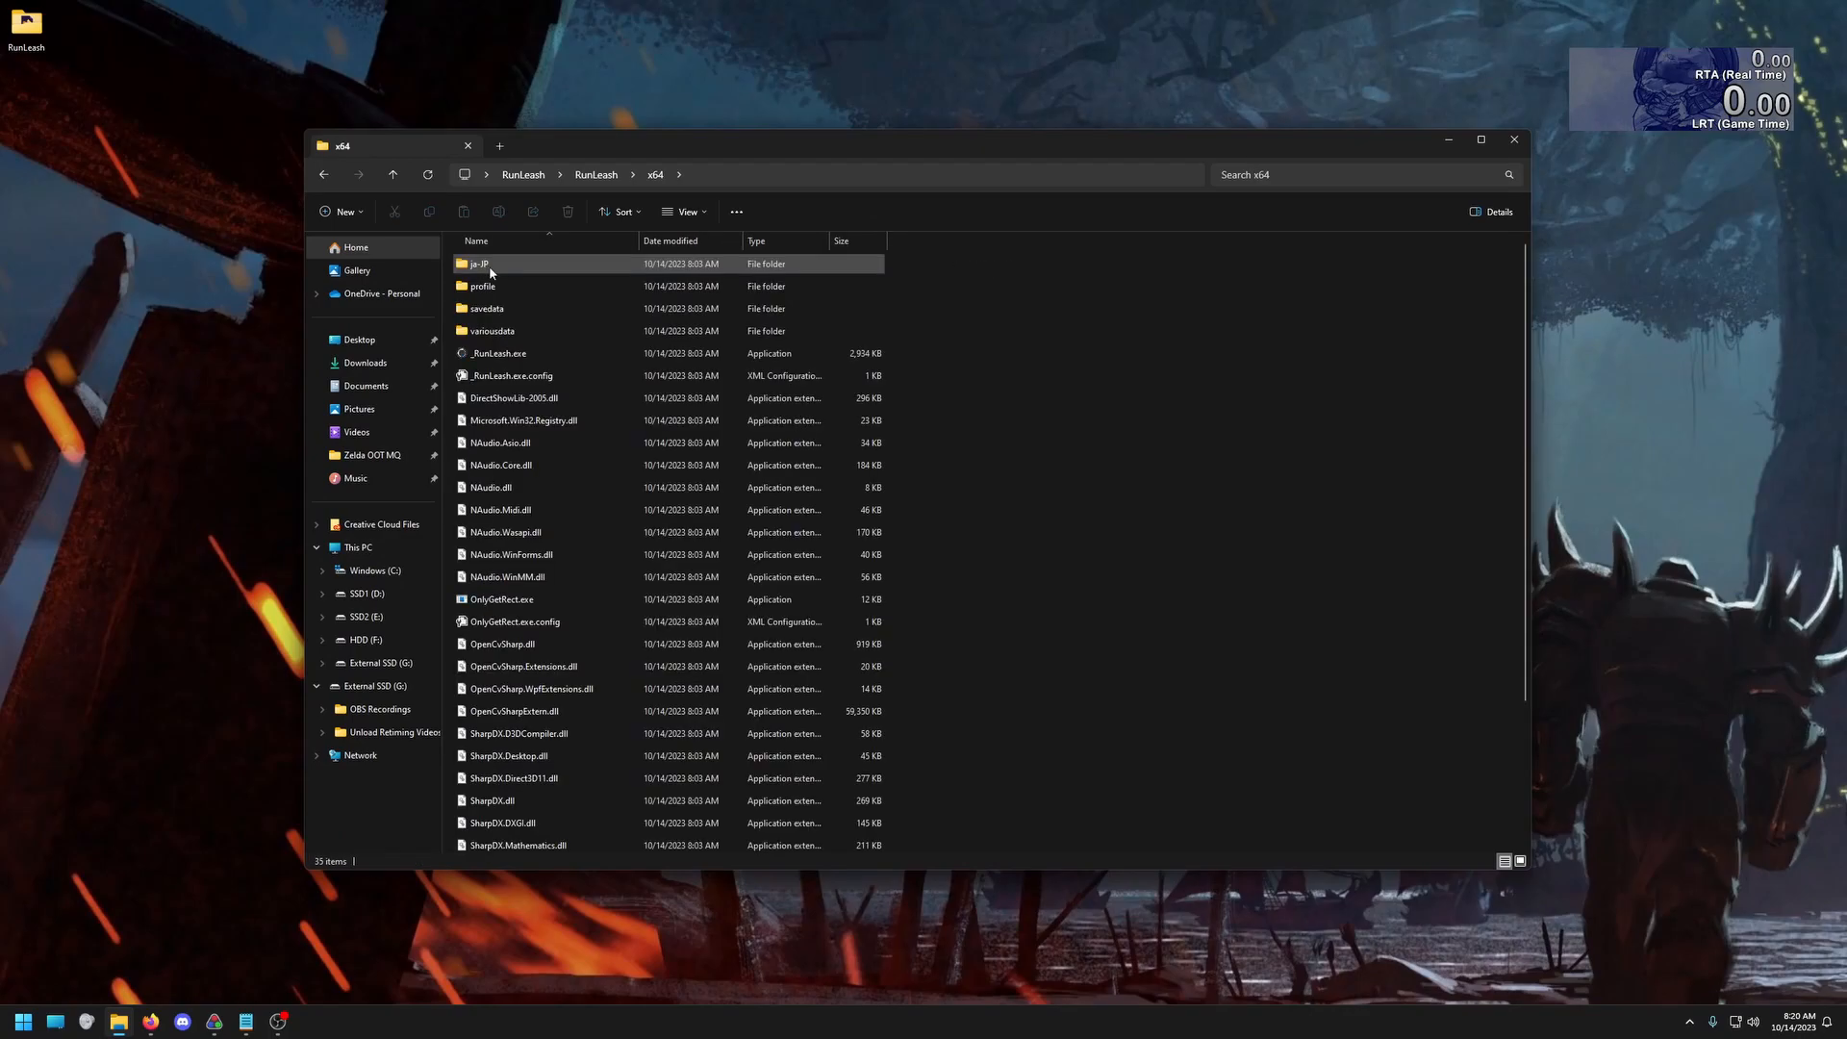
pyautogui.click(540, 357)
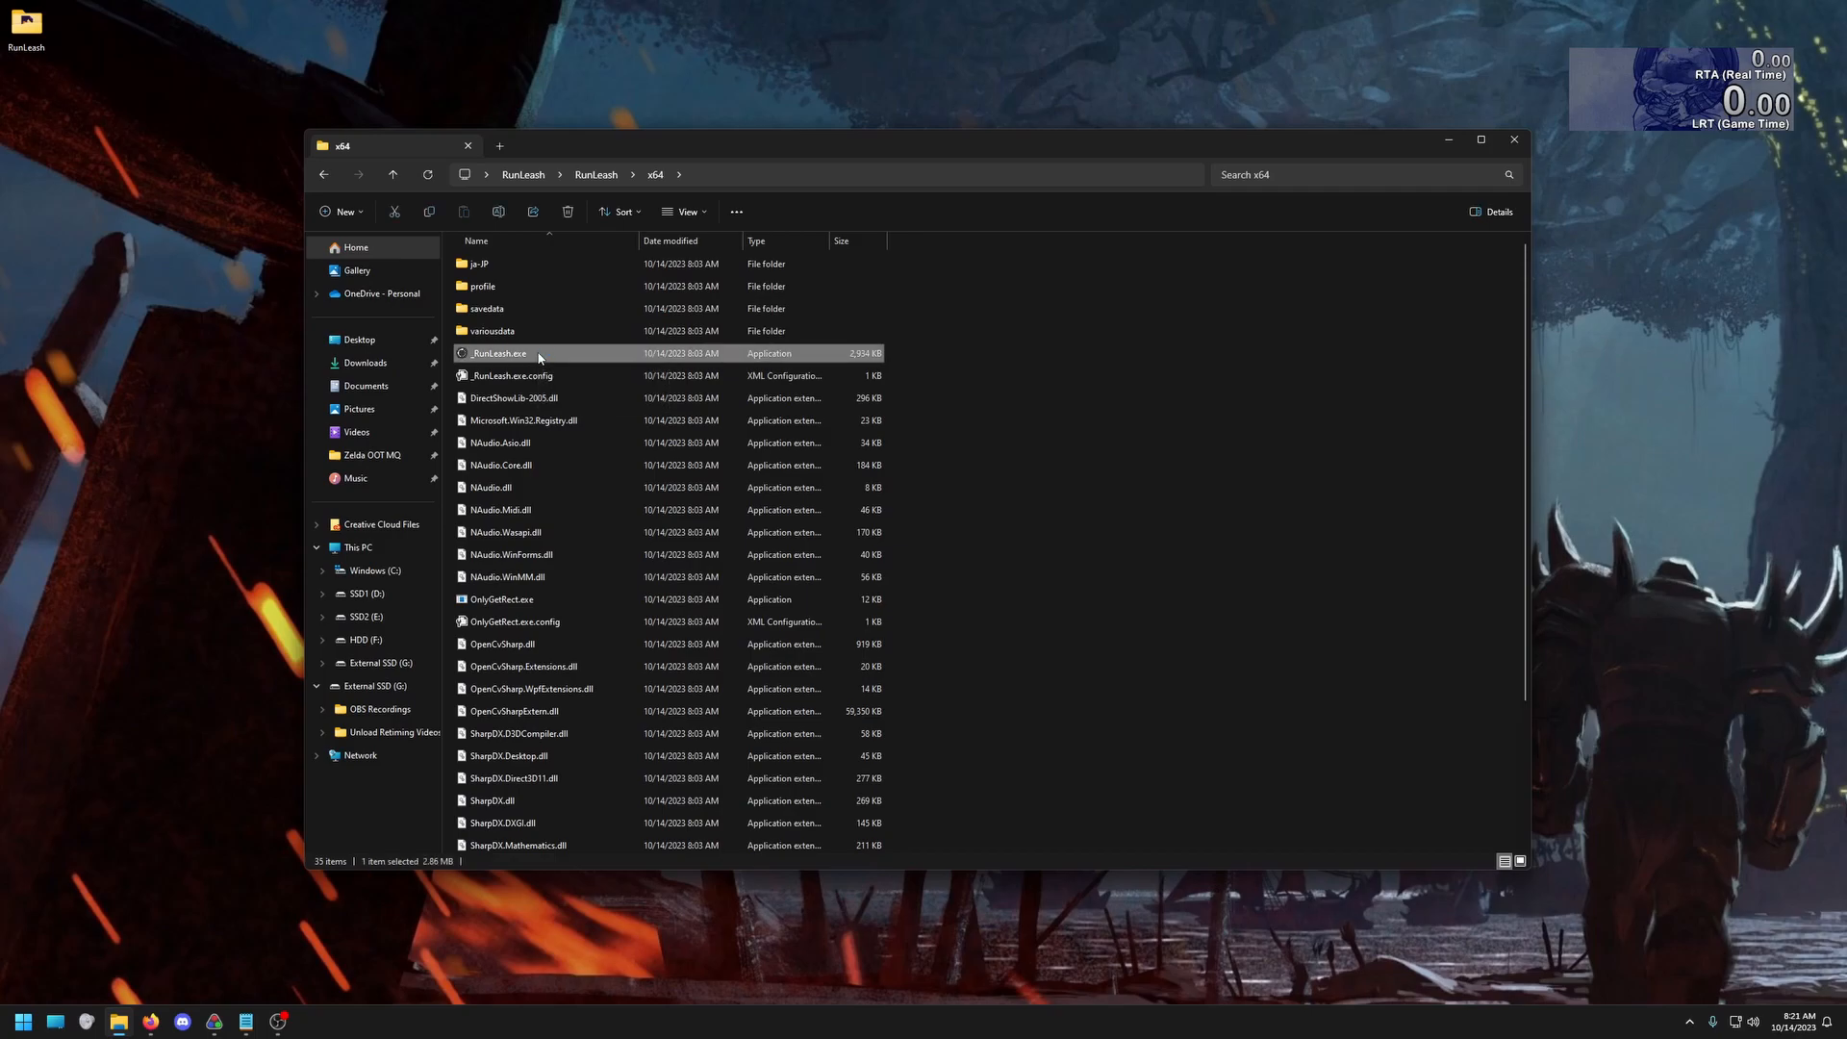
pyautogui.doubleClick(532, 358)
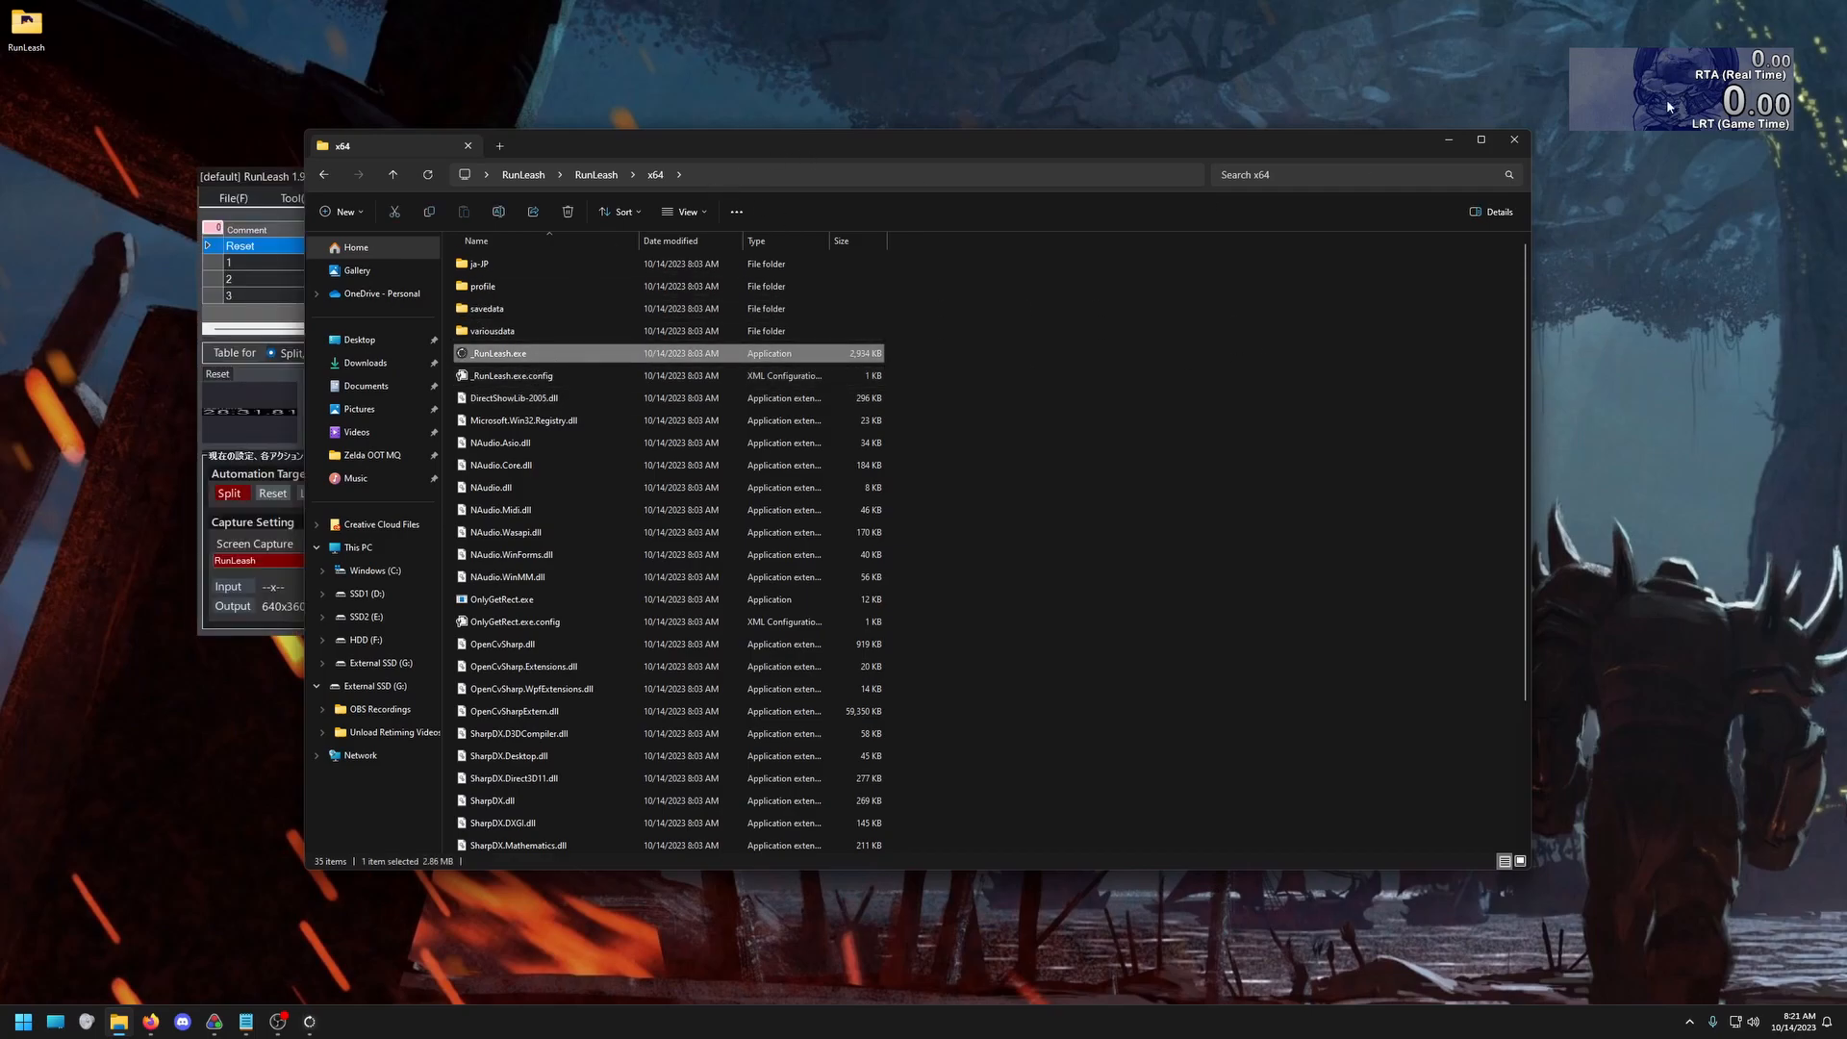
pyautogui.moveTo(789, 150); pyautogui.dragTo(931, 130)
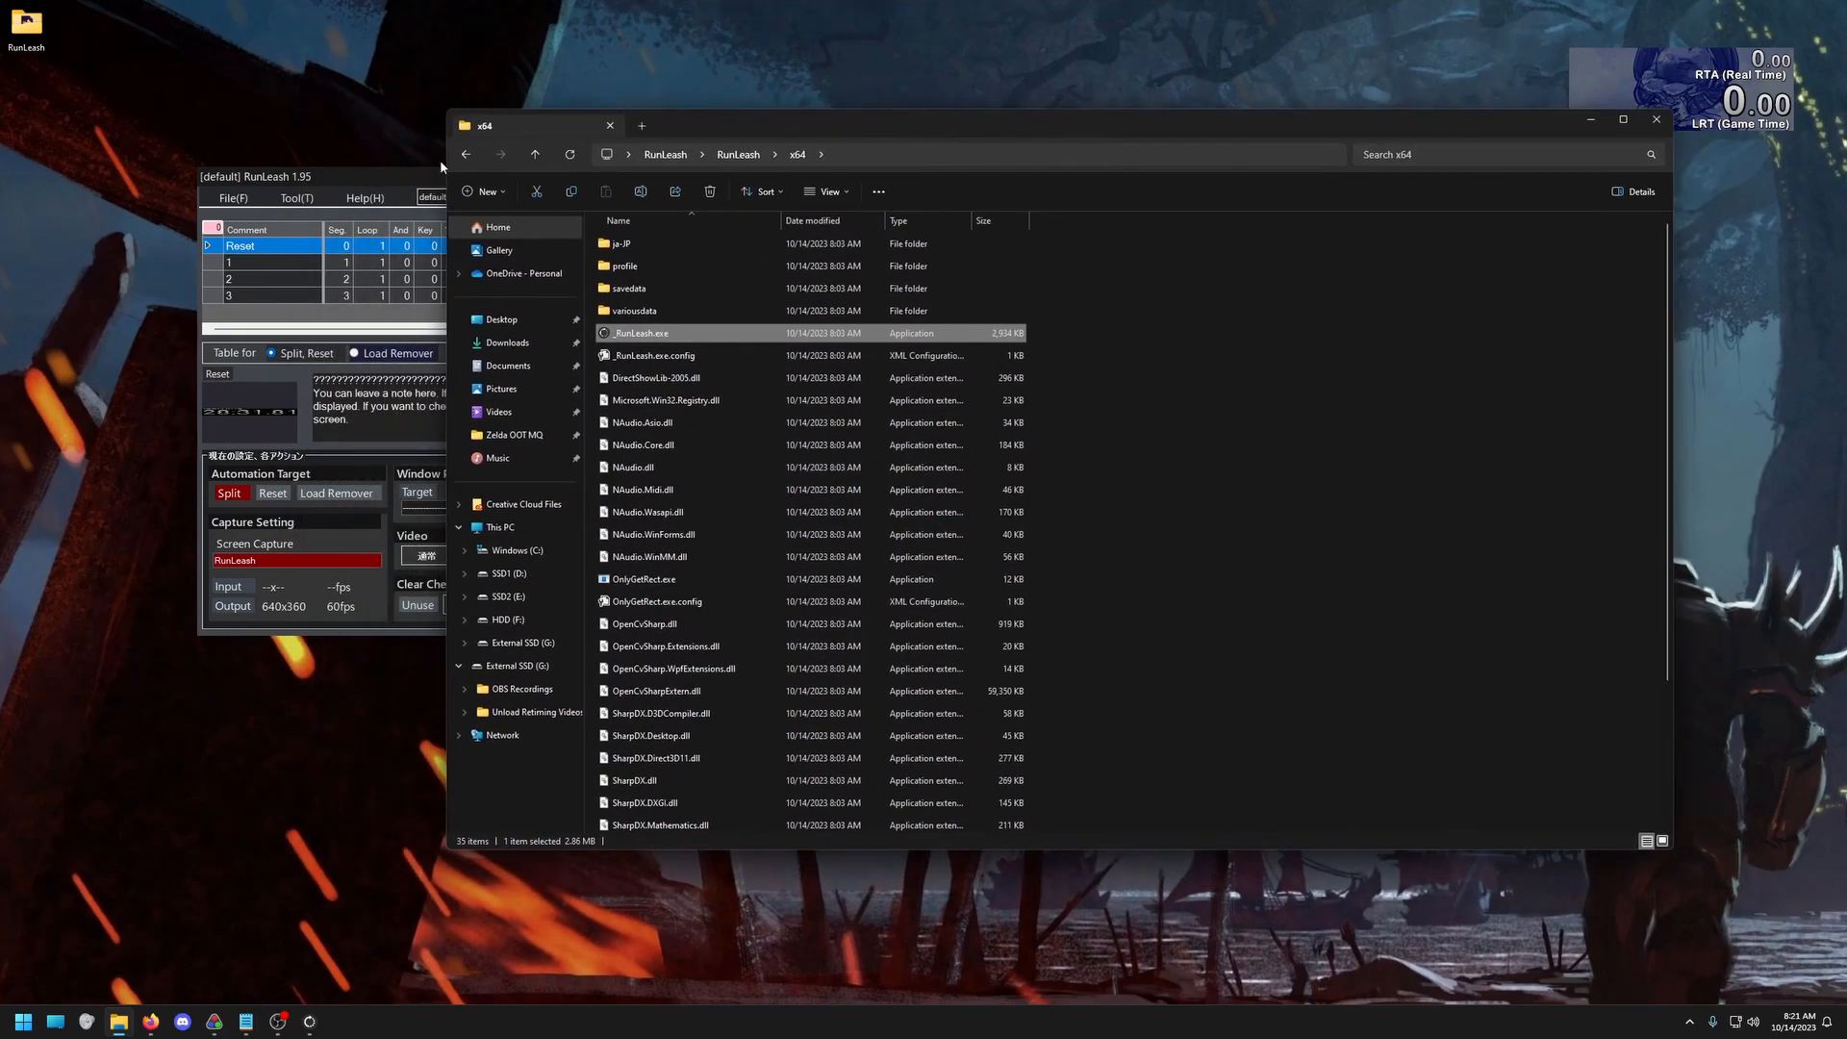
pyautogui.click(1590, 122)
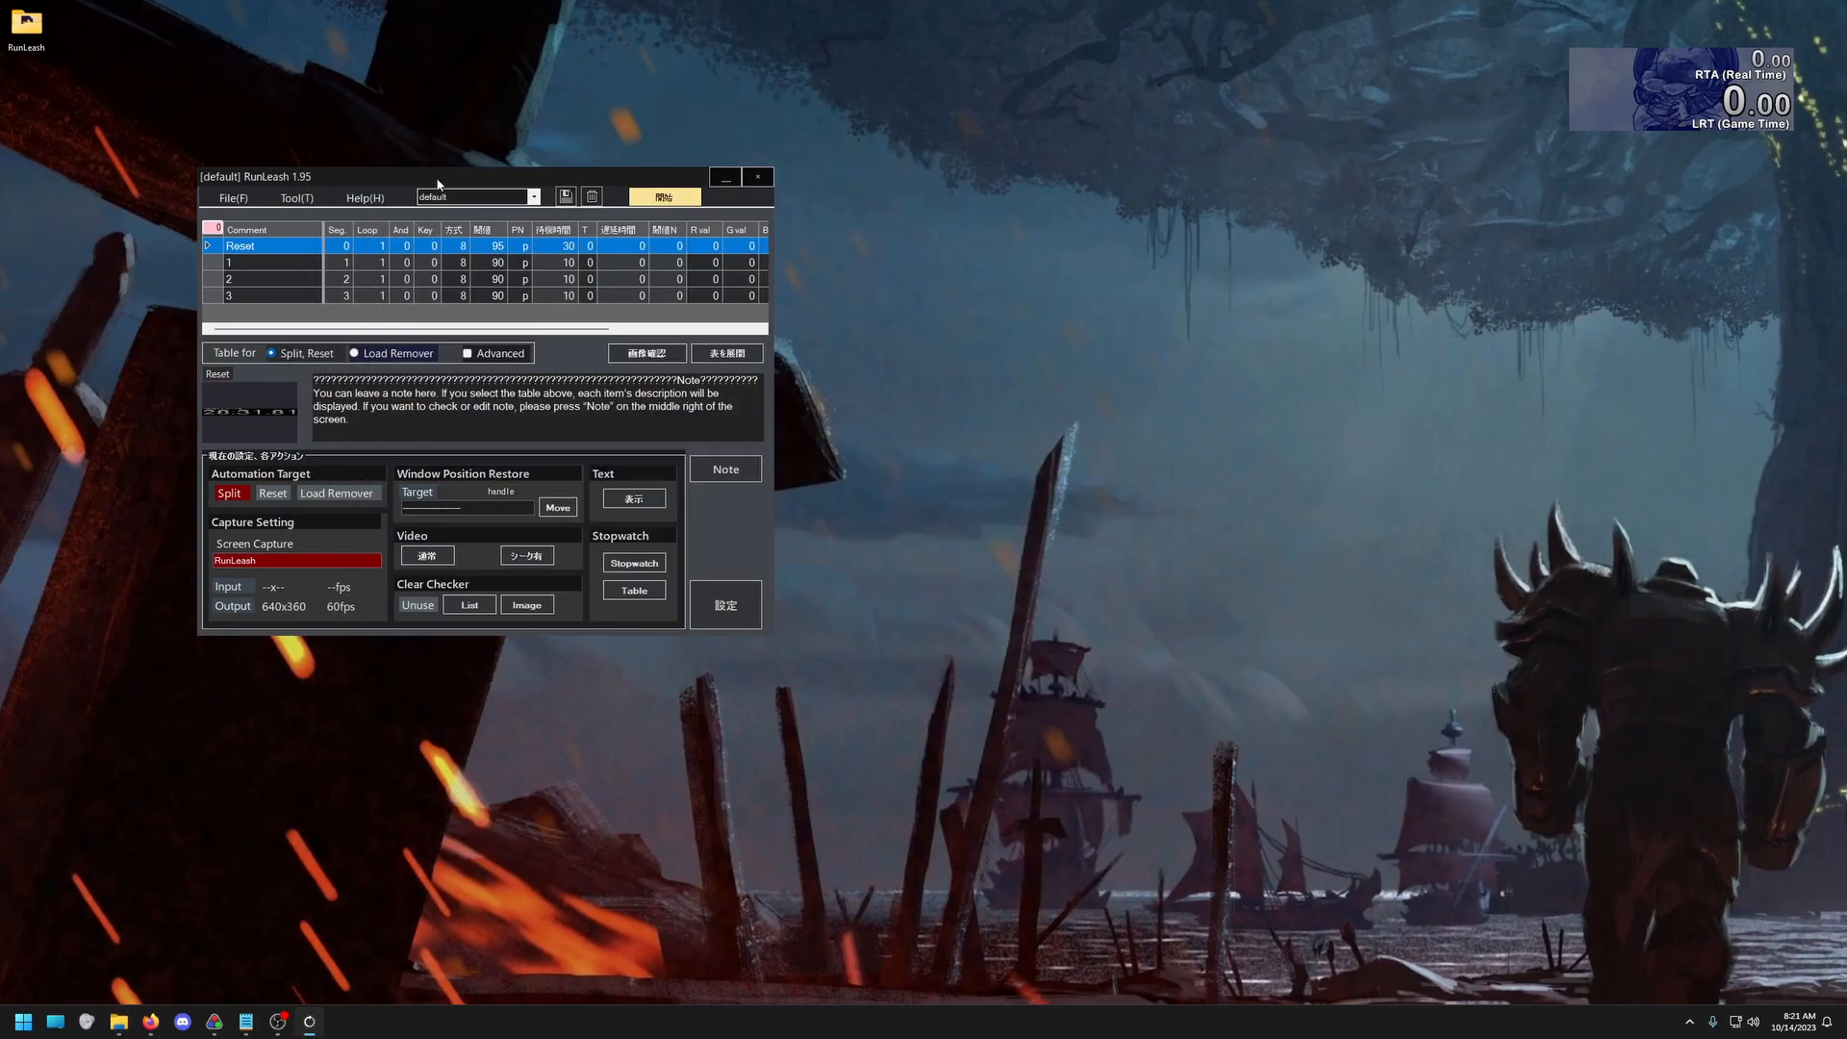
# Change the RunLeash interface language to English and restart the program to apply it
pyautogui.moveTo(438, 184); pyautogui.dragTo(696, 184)
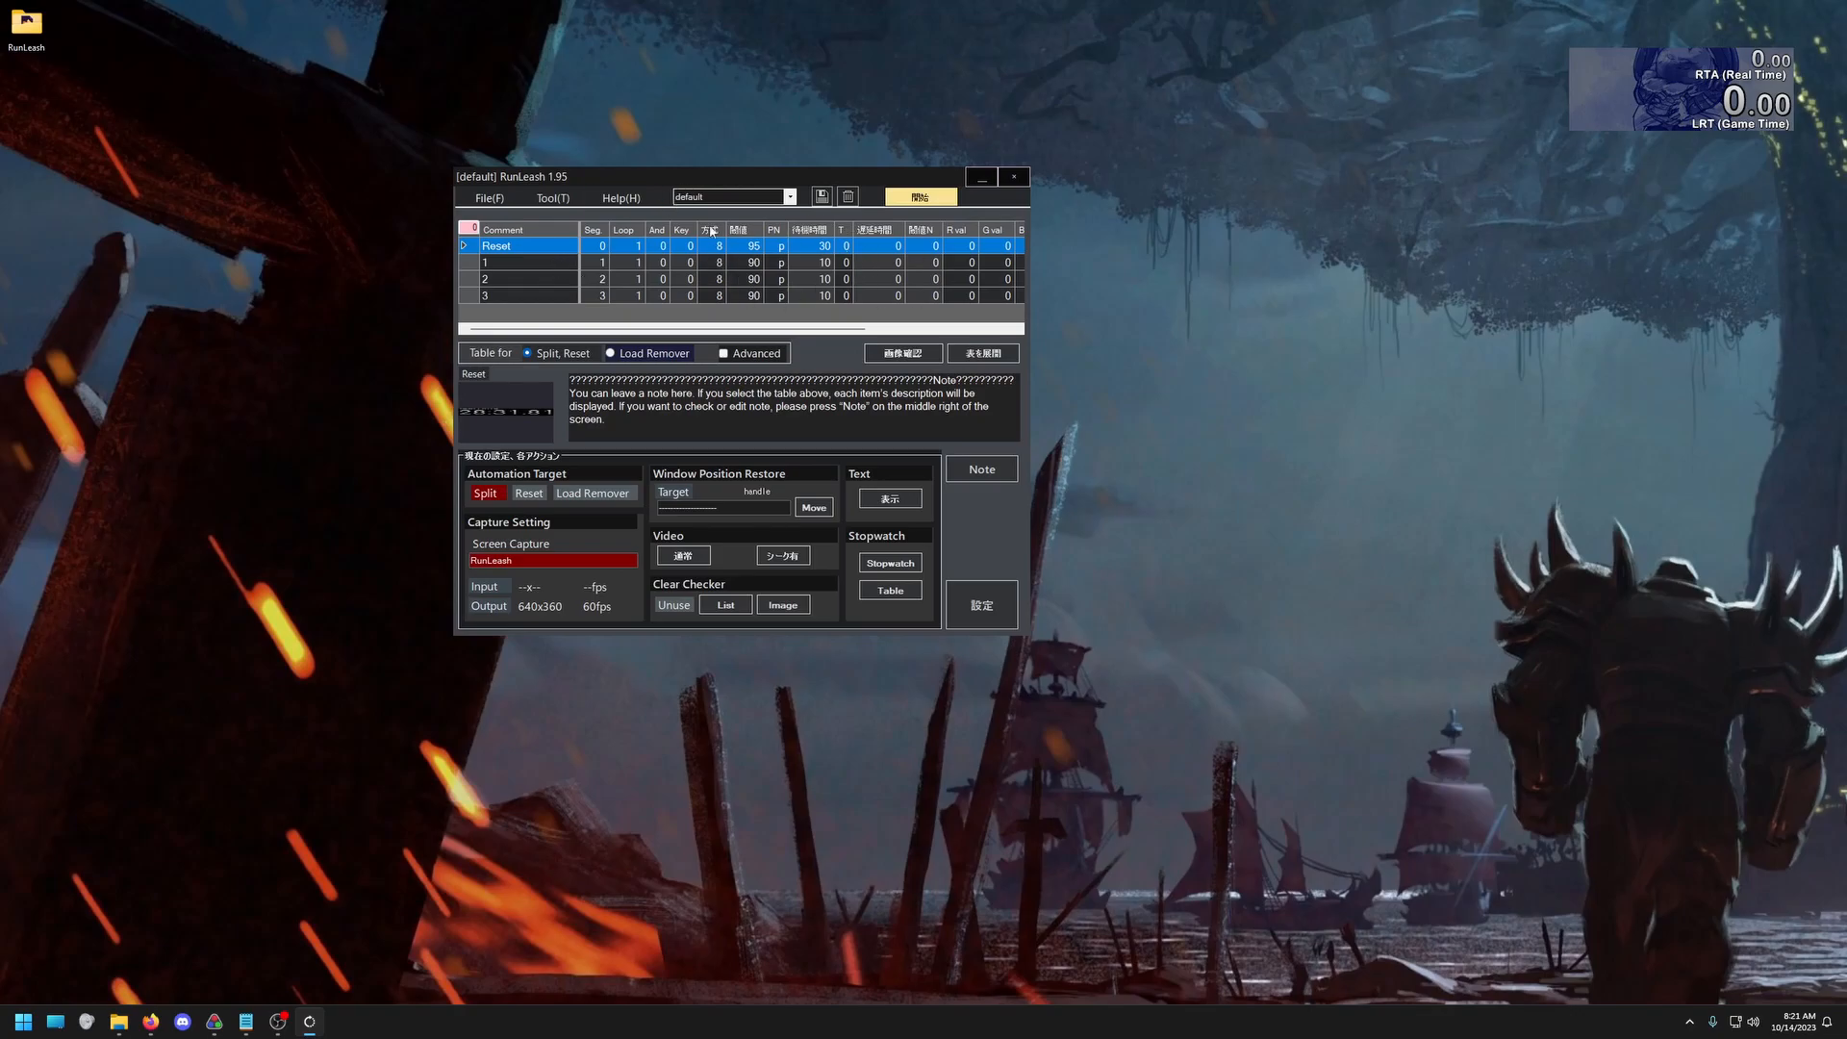
pyautogui.click(621, 199)
pyautogui.moveTo(639, 295)
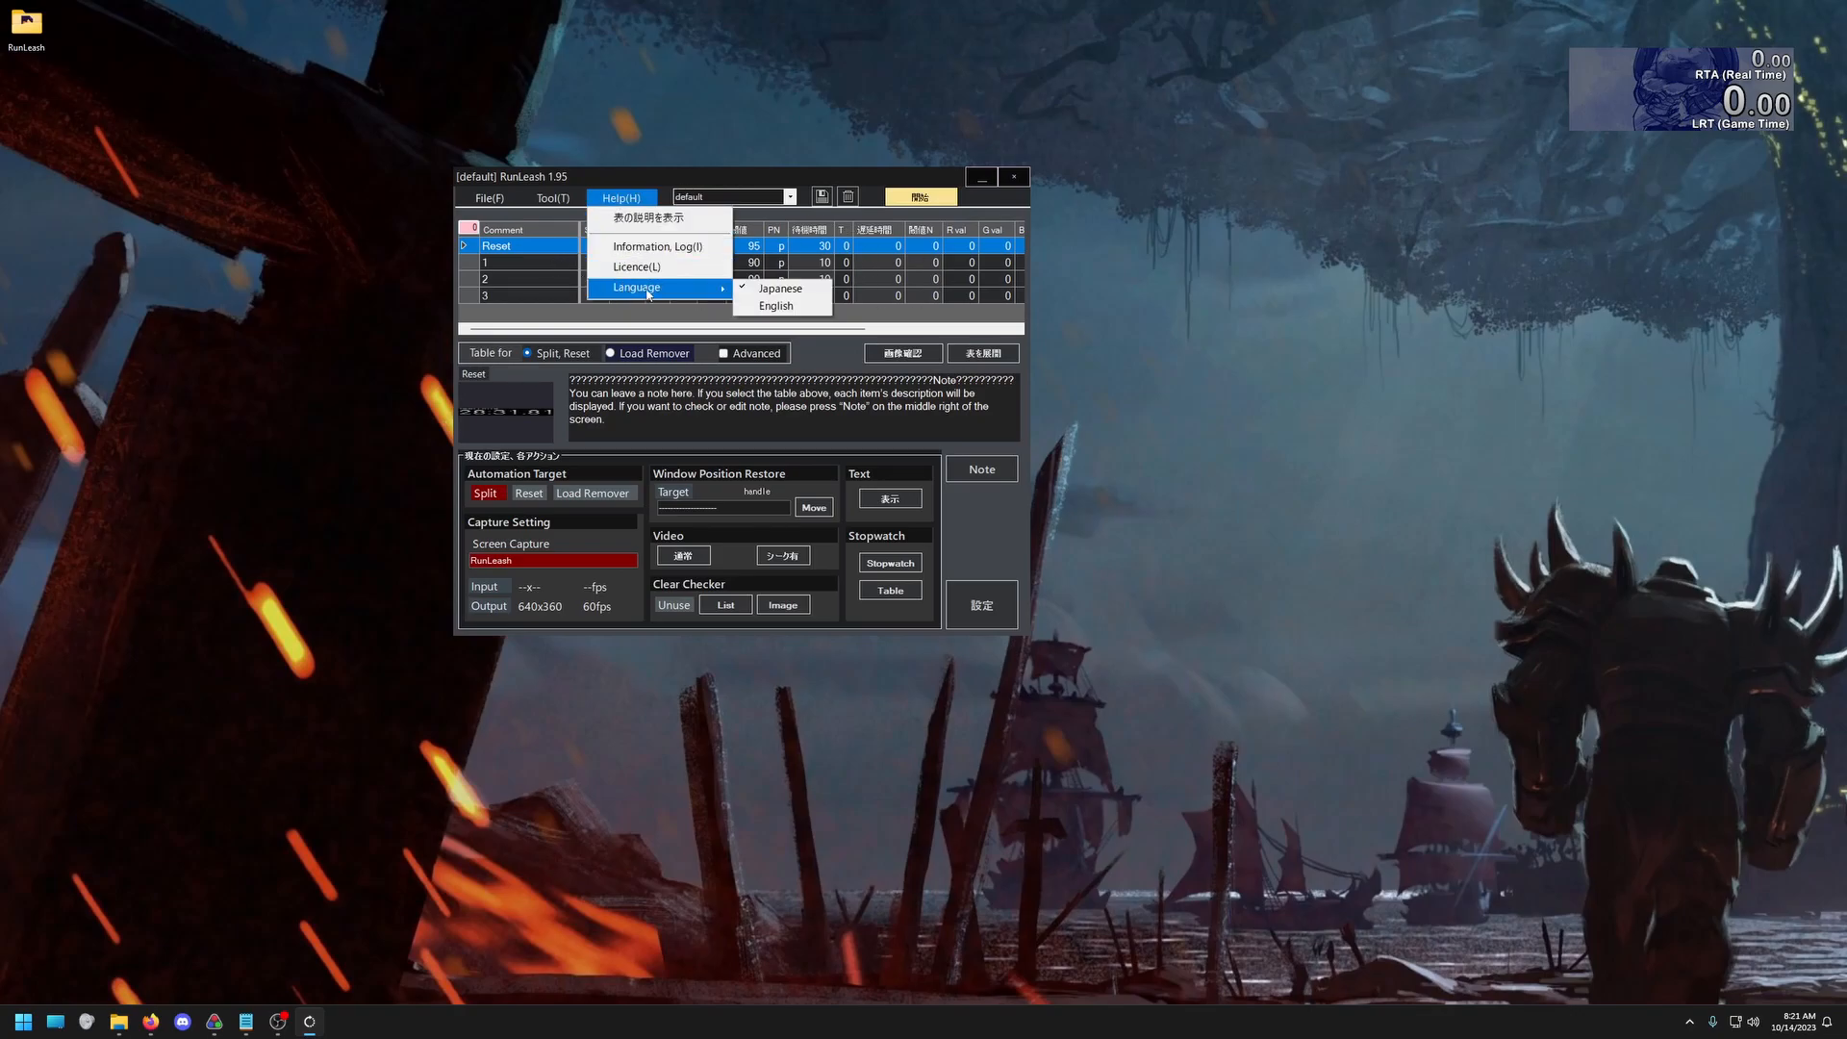
pyautogui.click(799, 309)
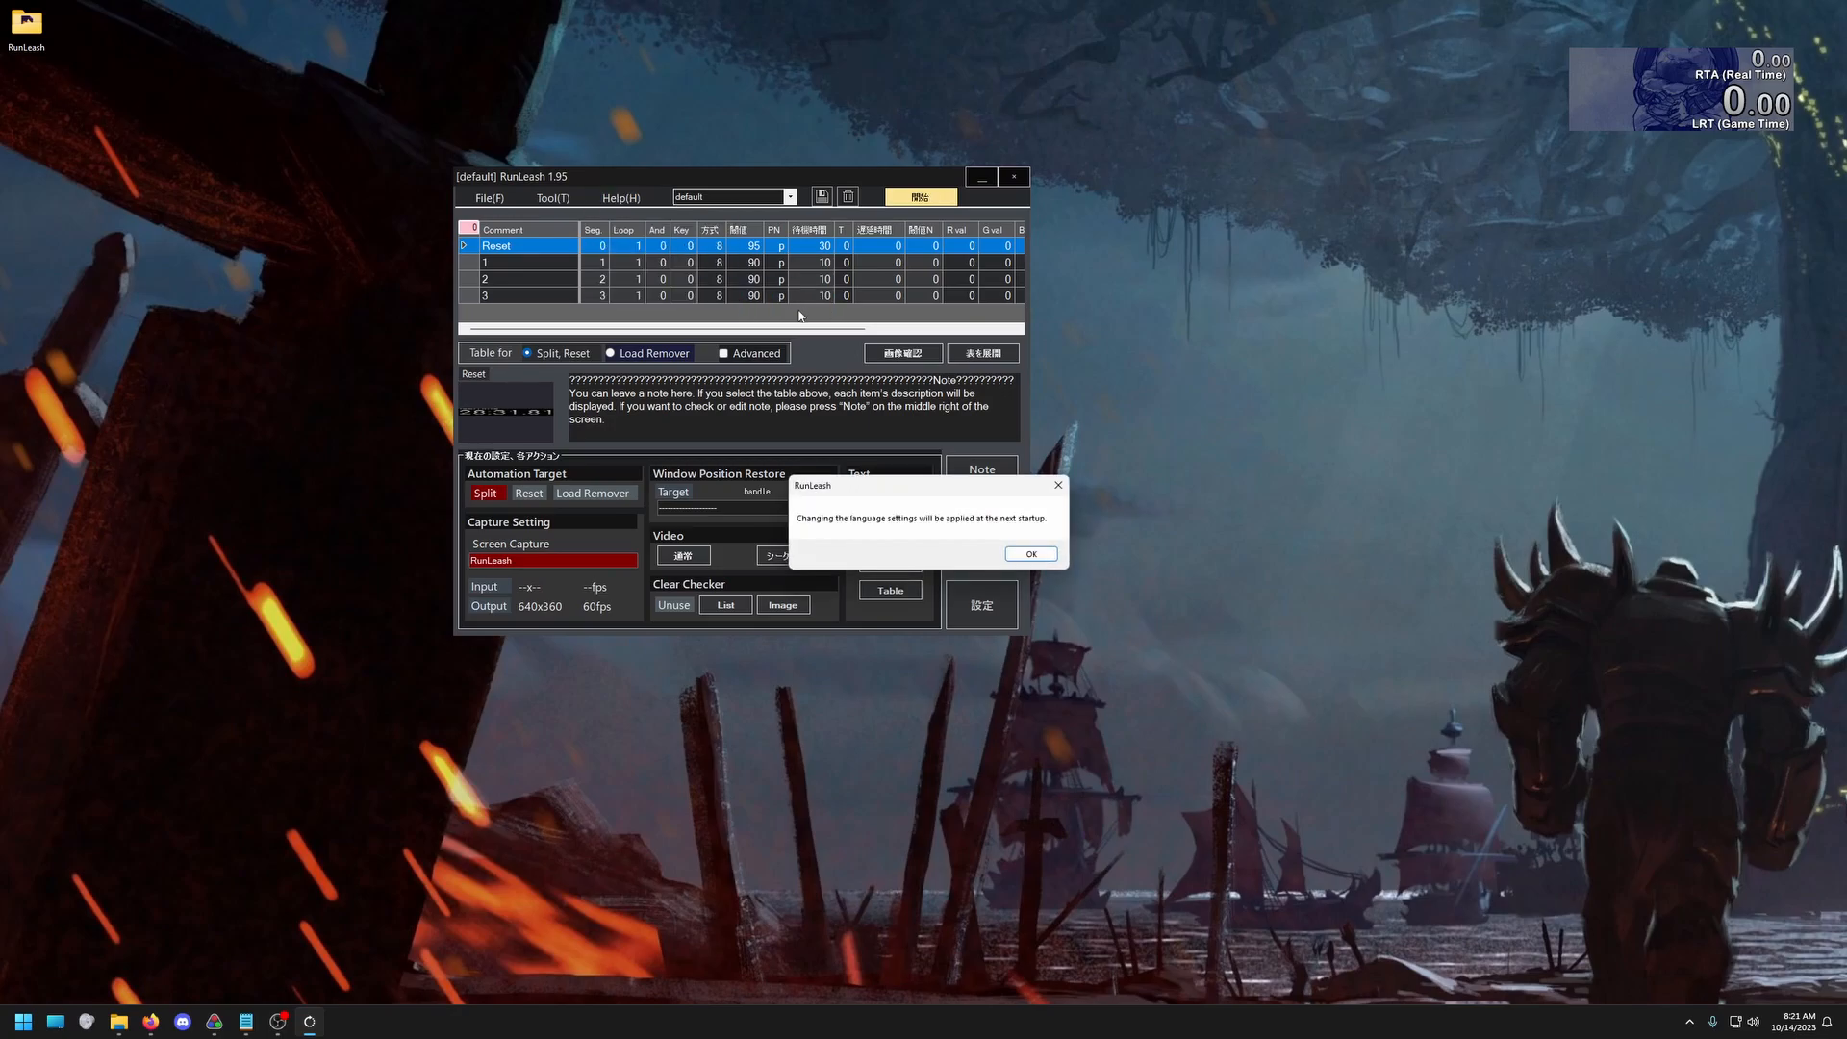
pyautogui.click(1030, 552)
pyautogui.click(1013, 180)
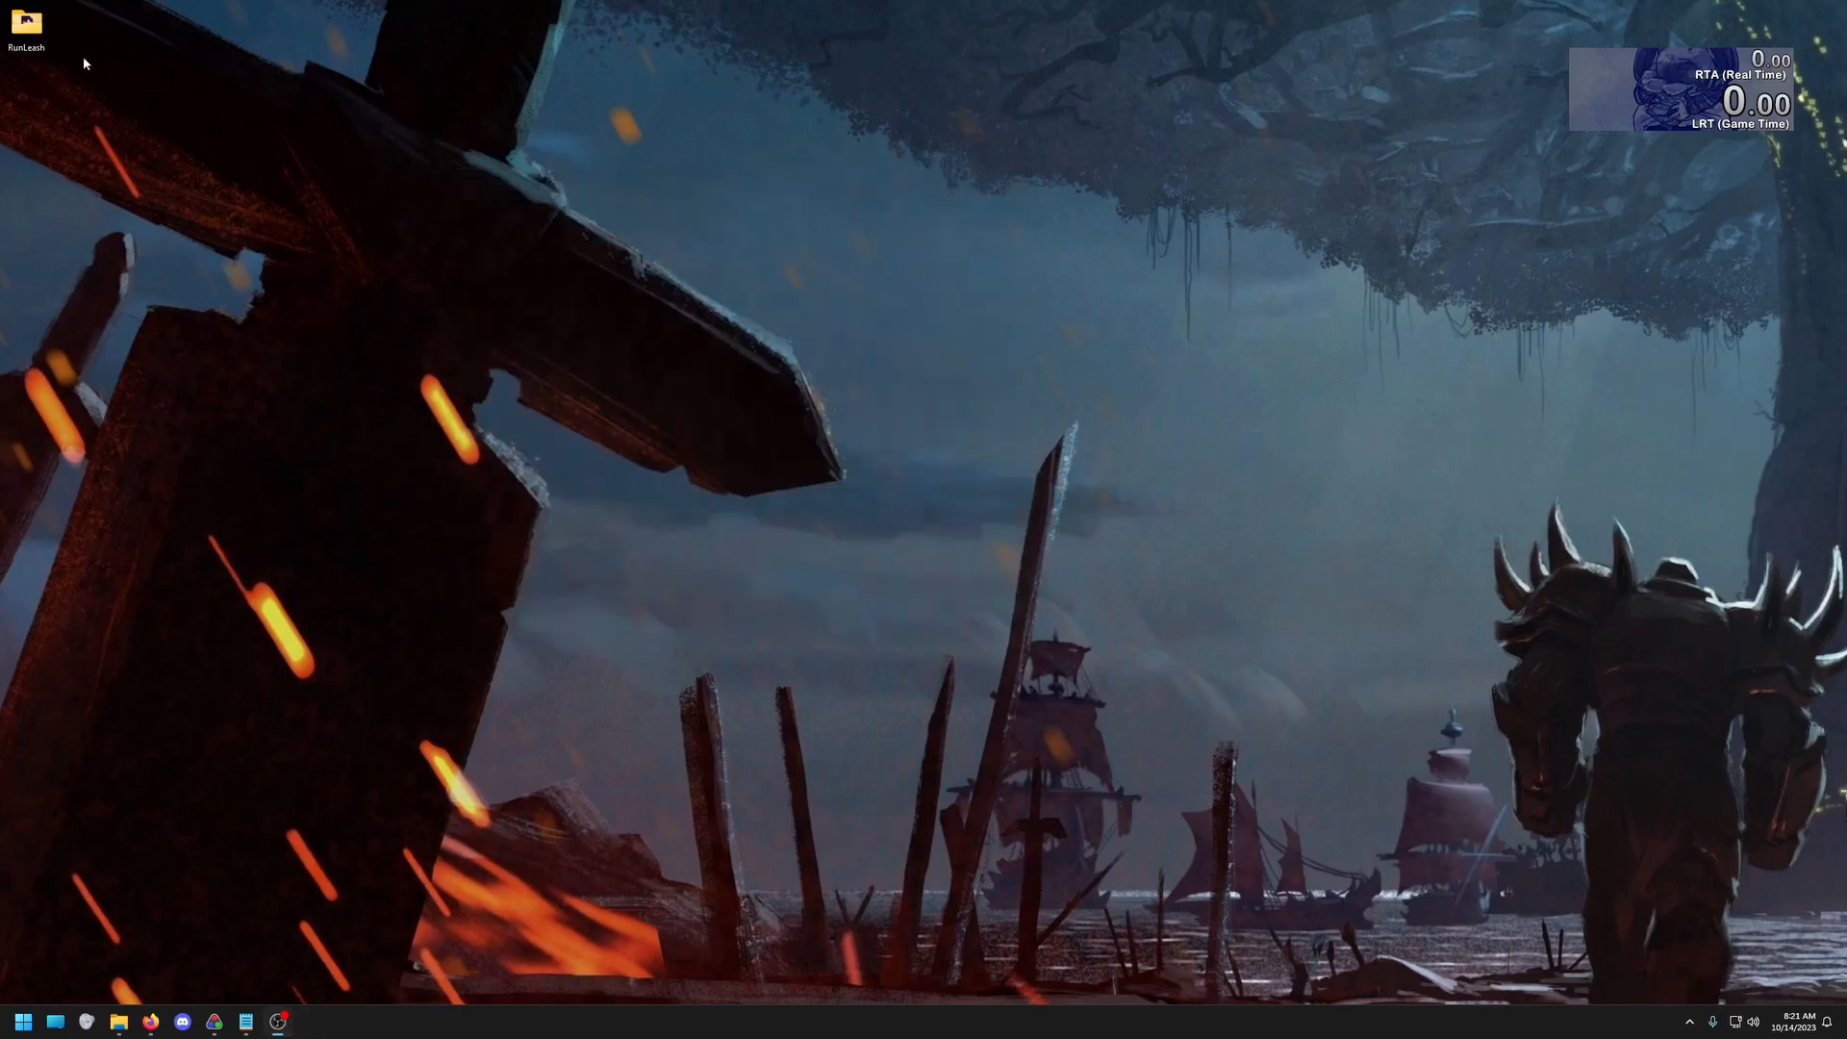
pyautogui.click(118, 1021)
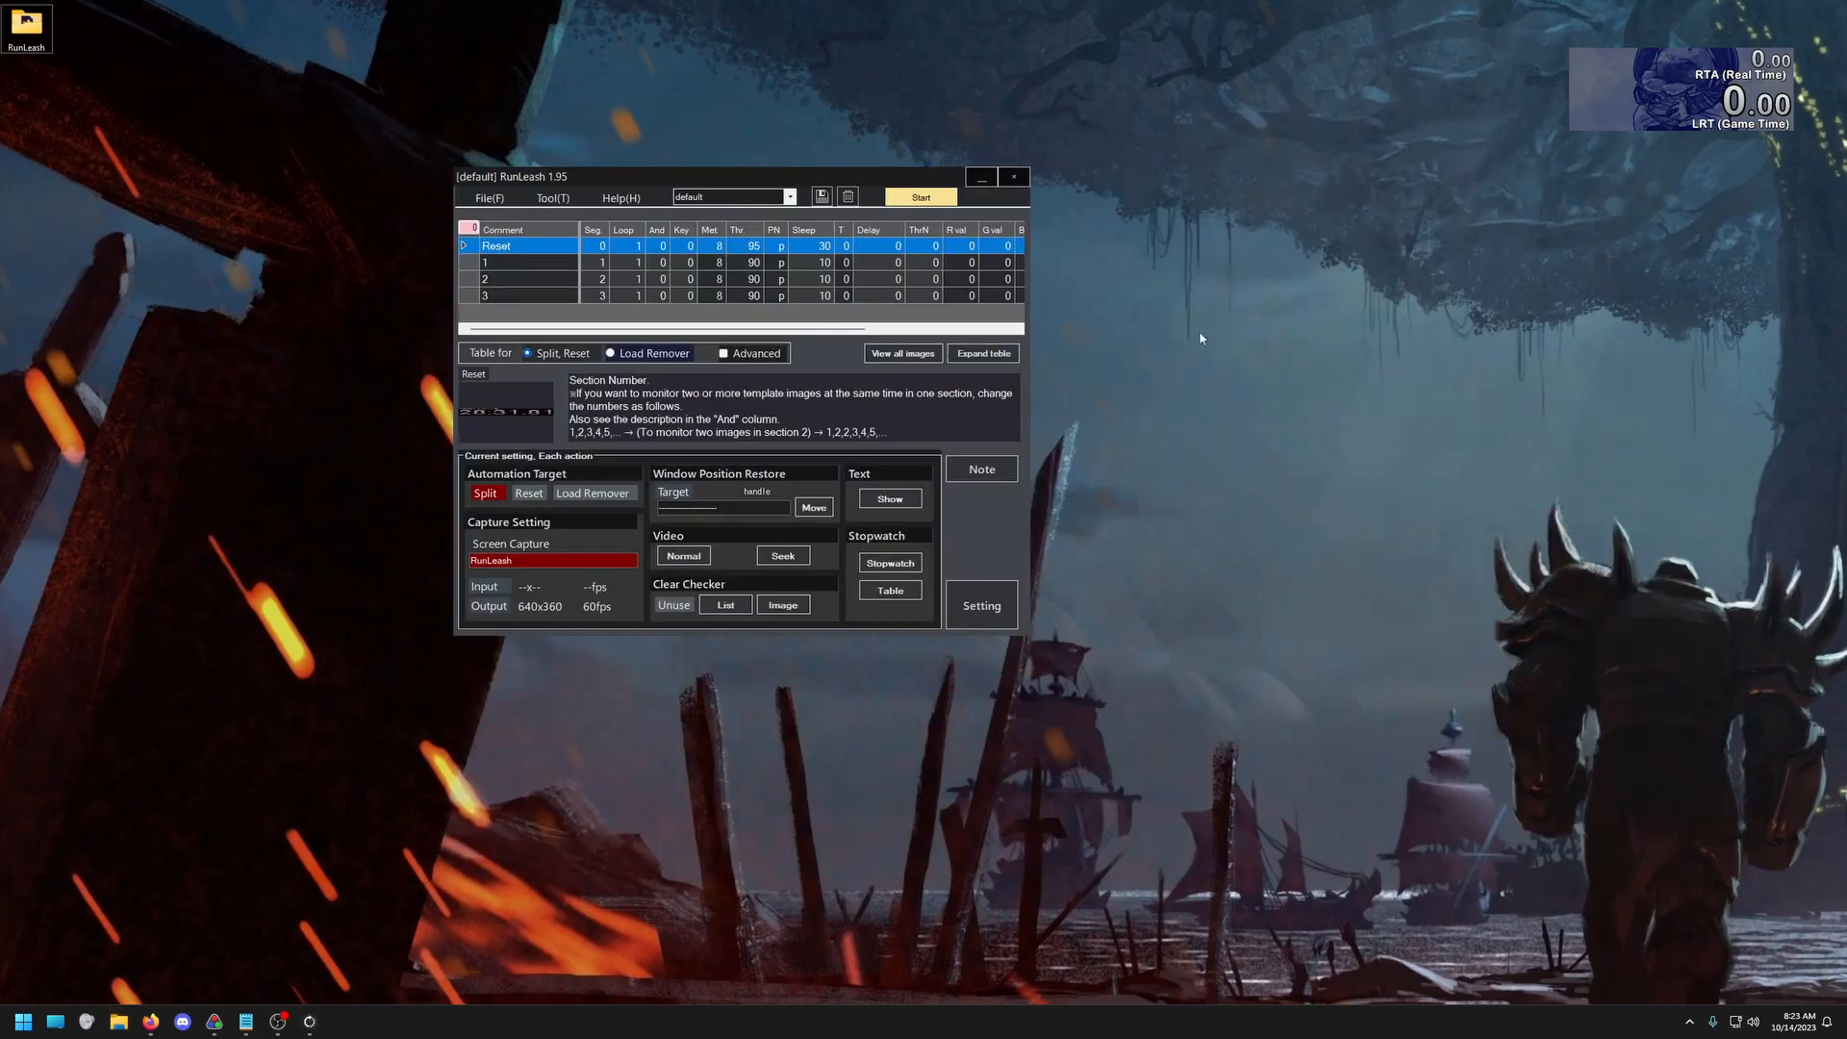
# In RunLeash's general settings, choose the Virtual capture method, enable High accuracy, and make Load remover the only automation target
pyautogui.click(981, 604)
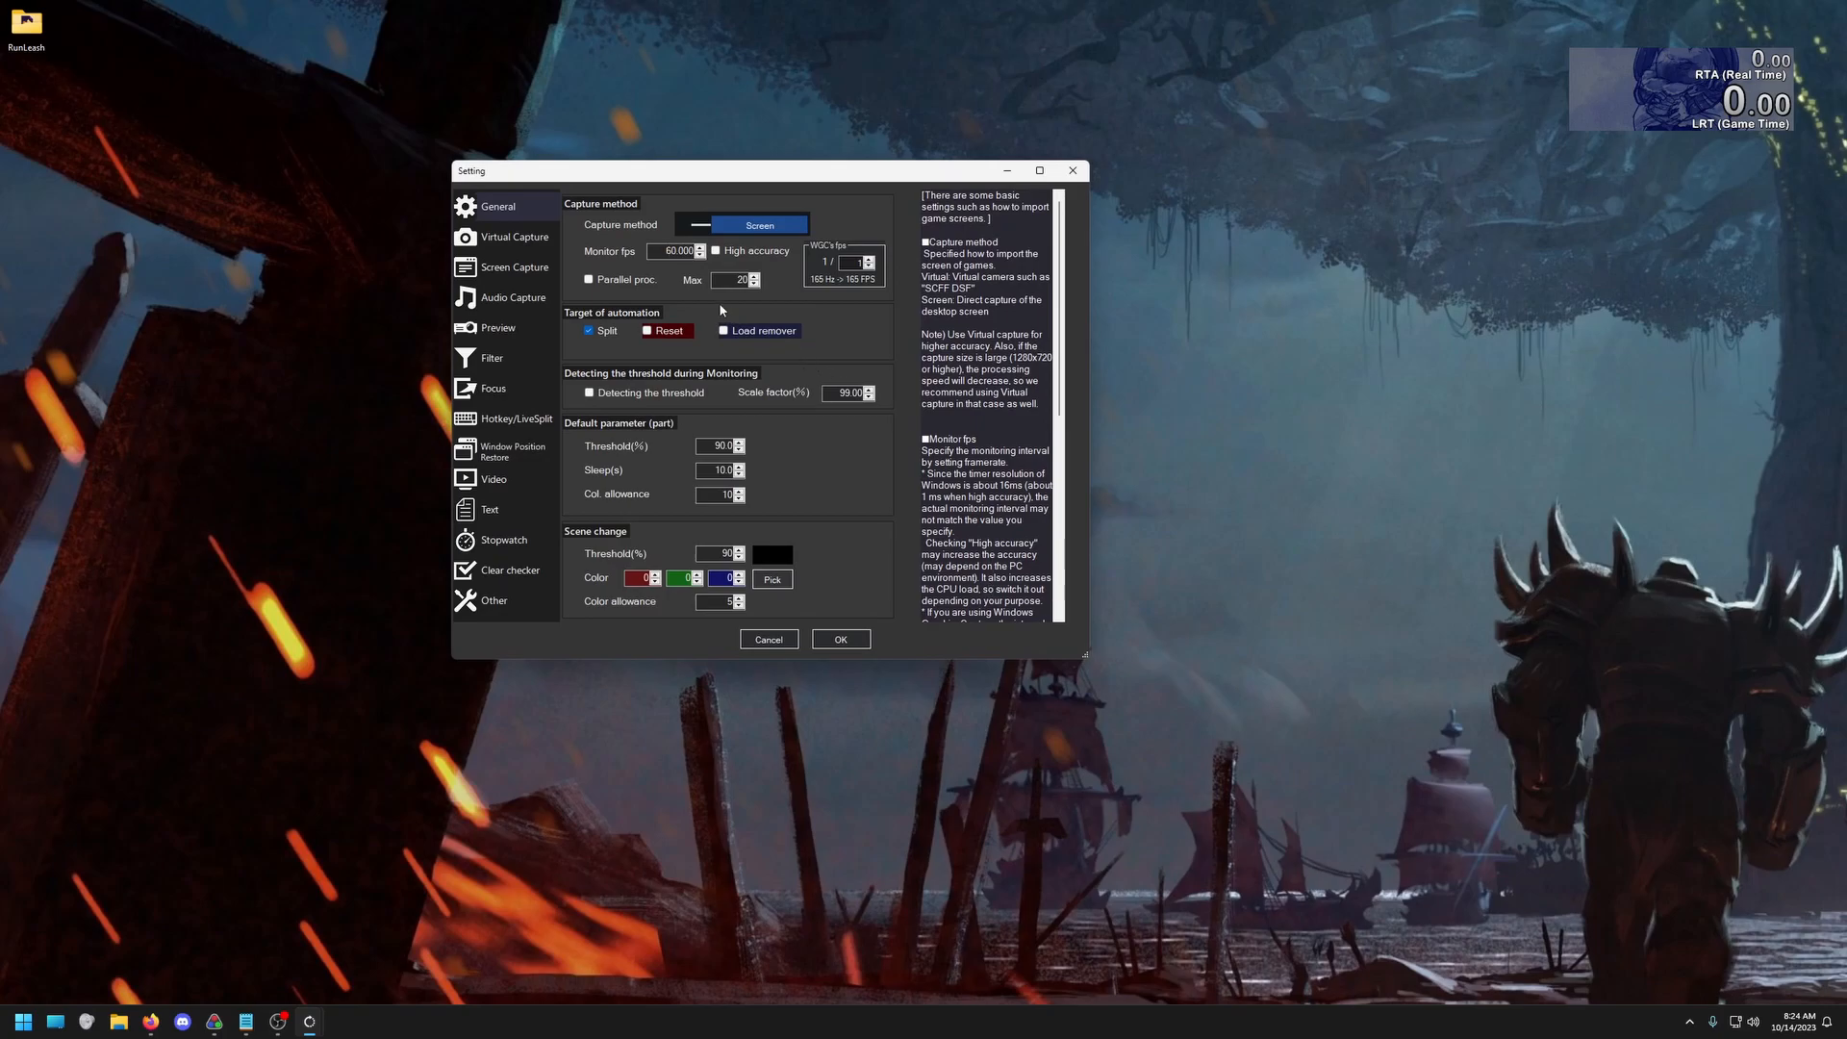
pyautogui.click(737, 223)
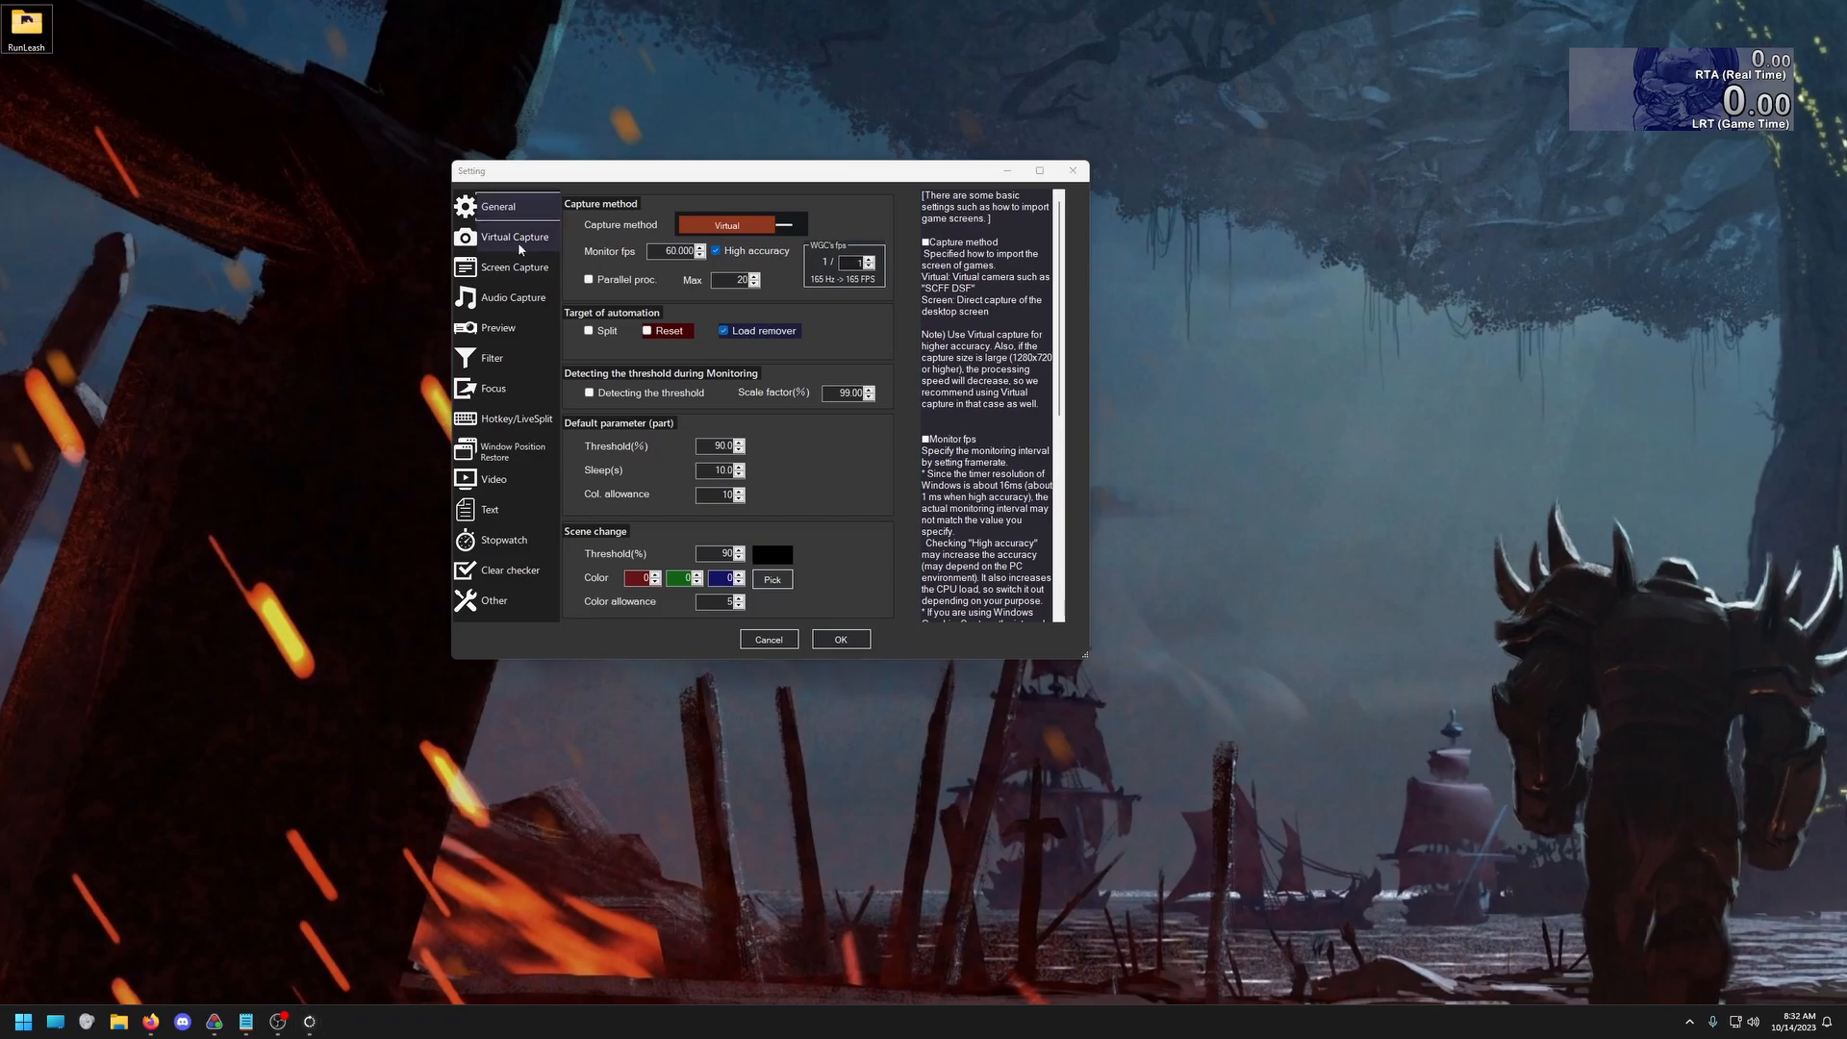
# Show RunLeash's Virtual Capture settings, then switch to OBS and restart its virtual camera before returning to RunLeash
pyautogui.click(498, 240)
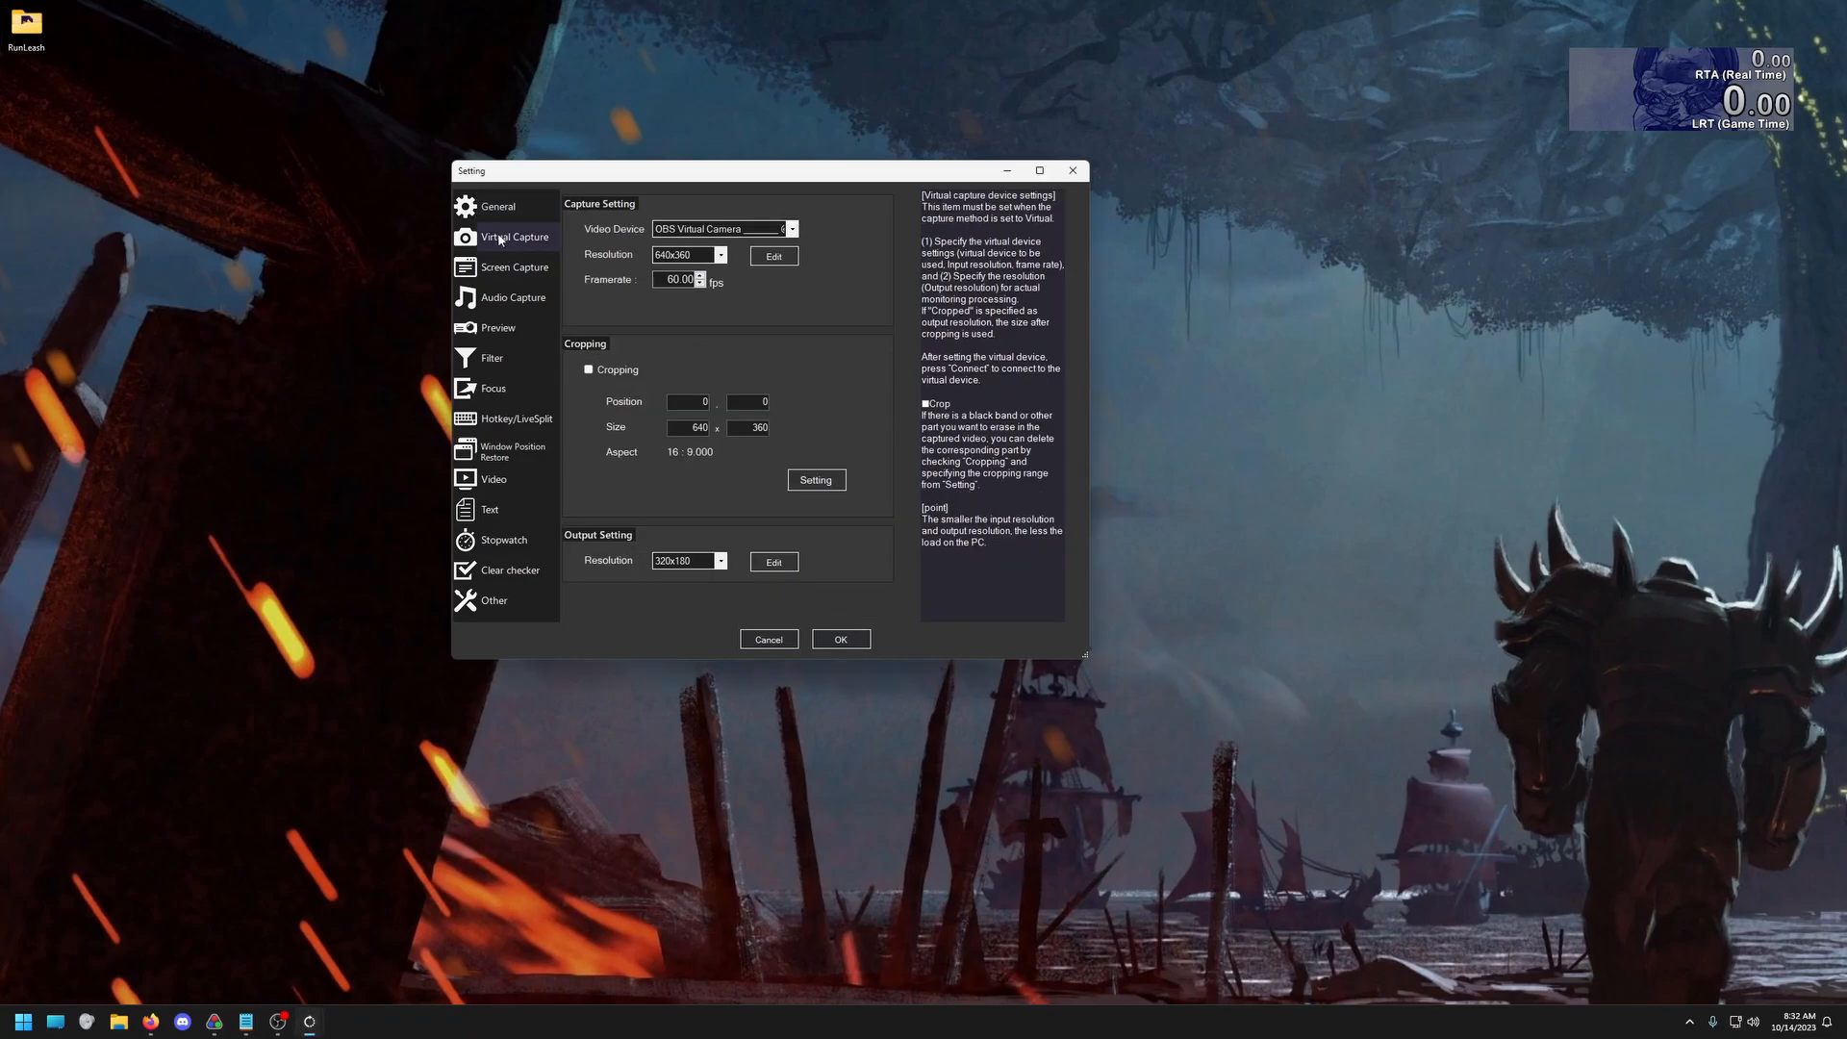
pyautogui.click(278, 1022)
pyautogui.click(329, 947)
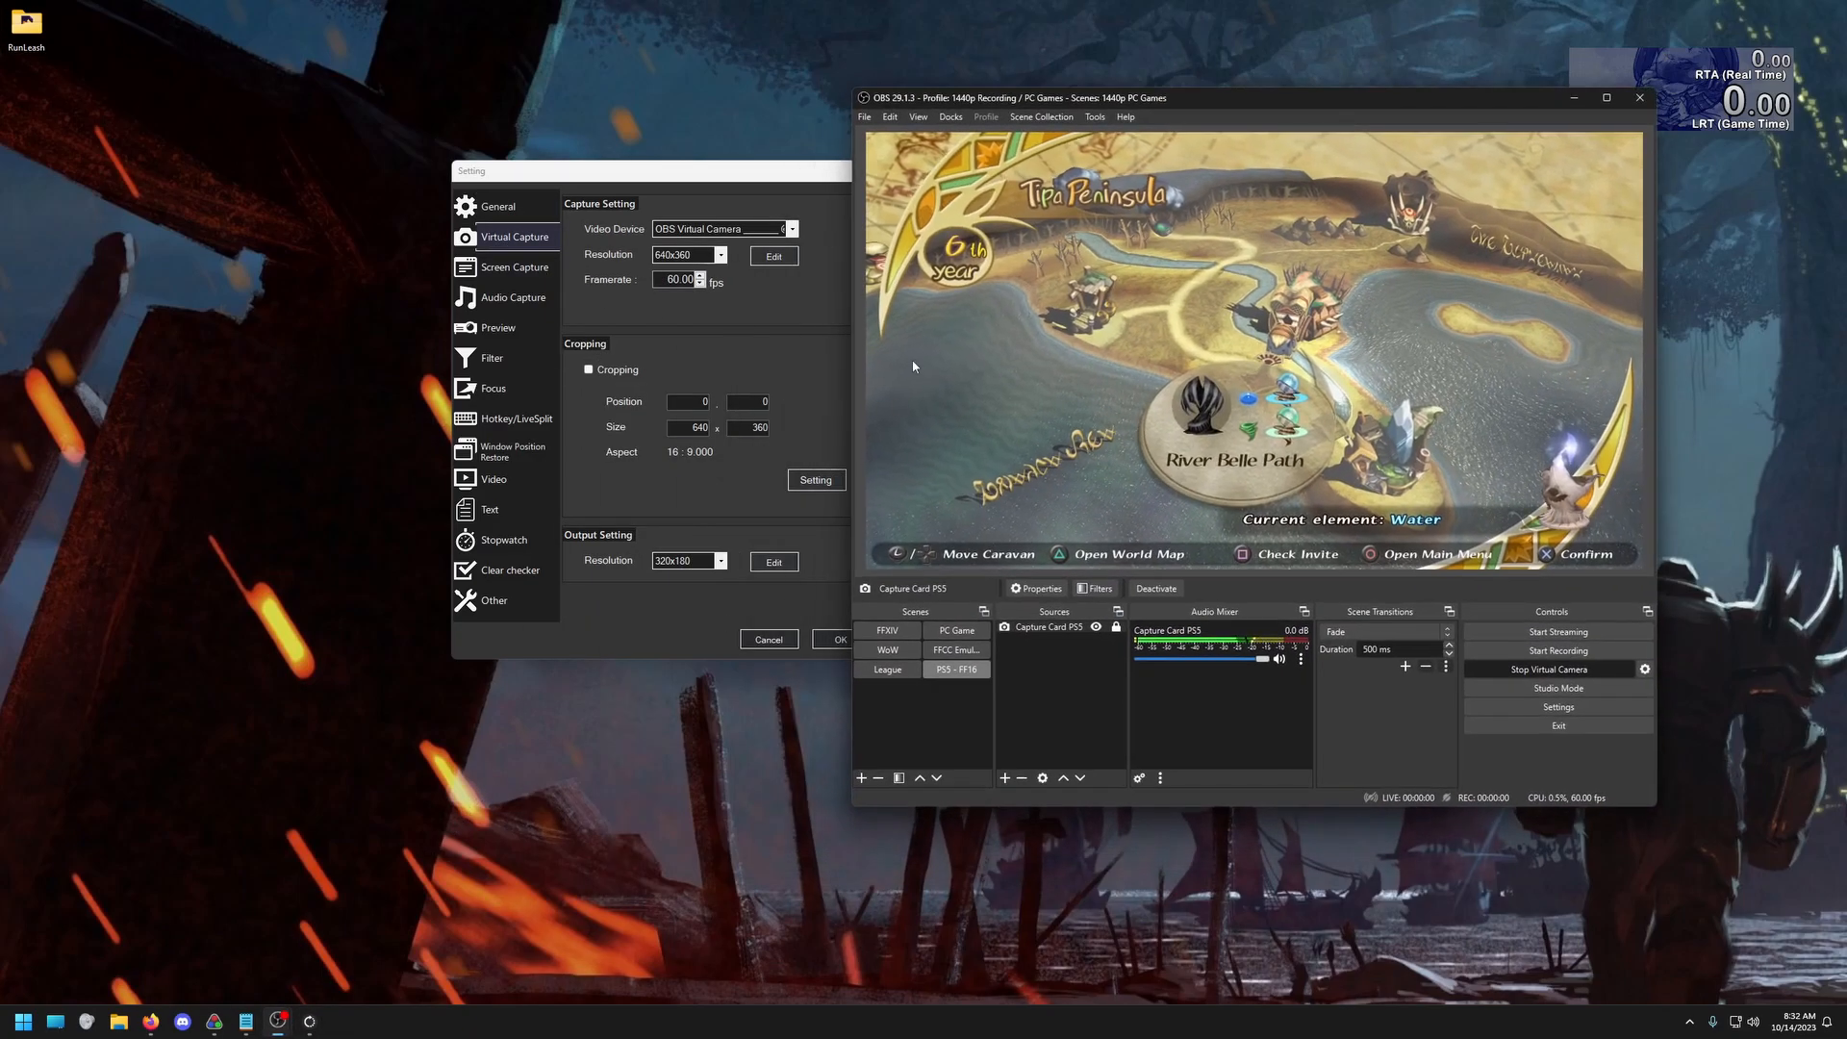
pyautogui.click(1537, 673)
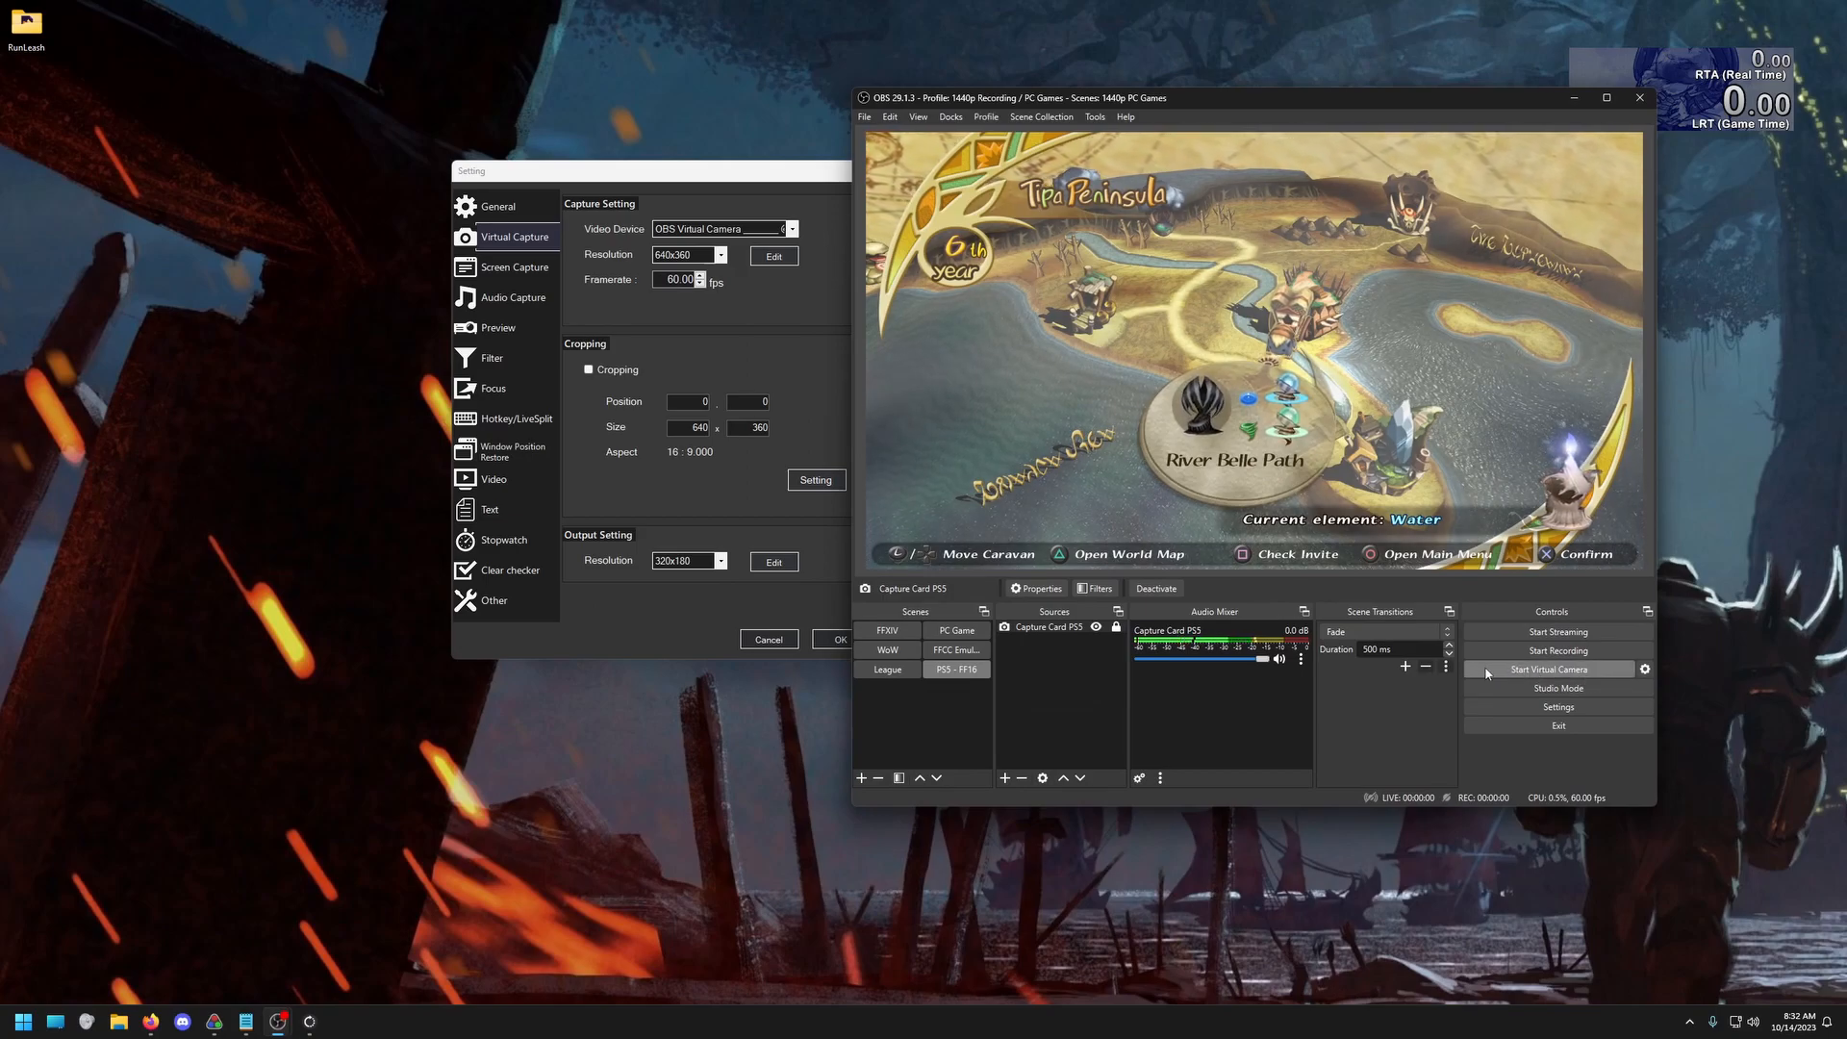
pyautogui.click(1605, 674)
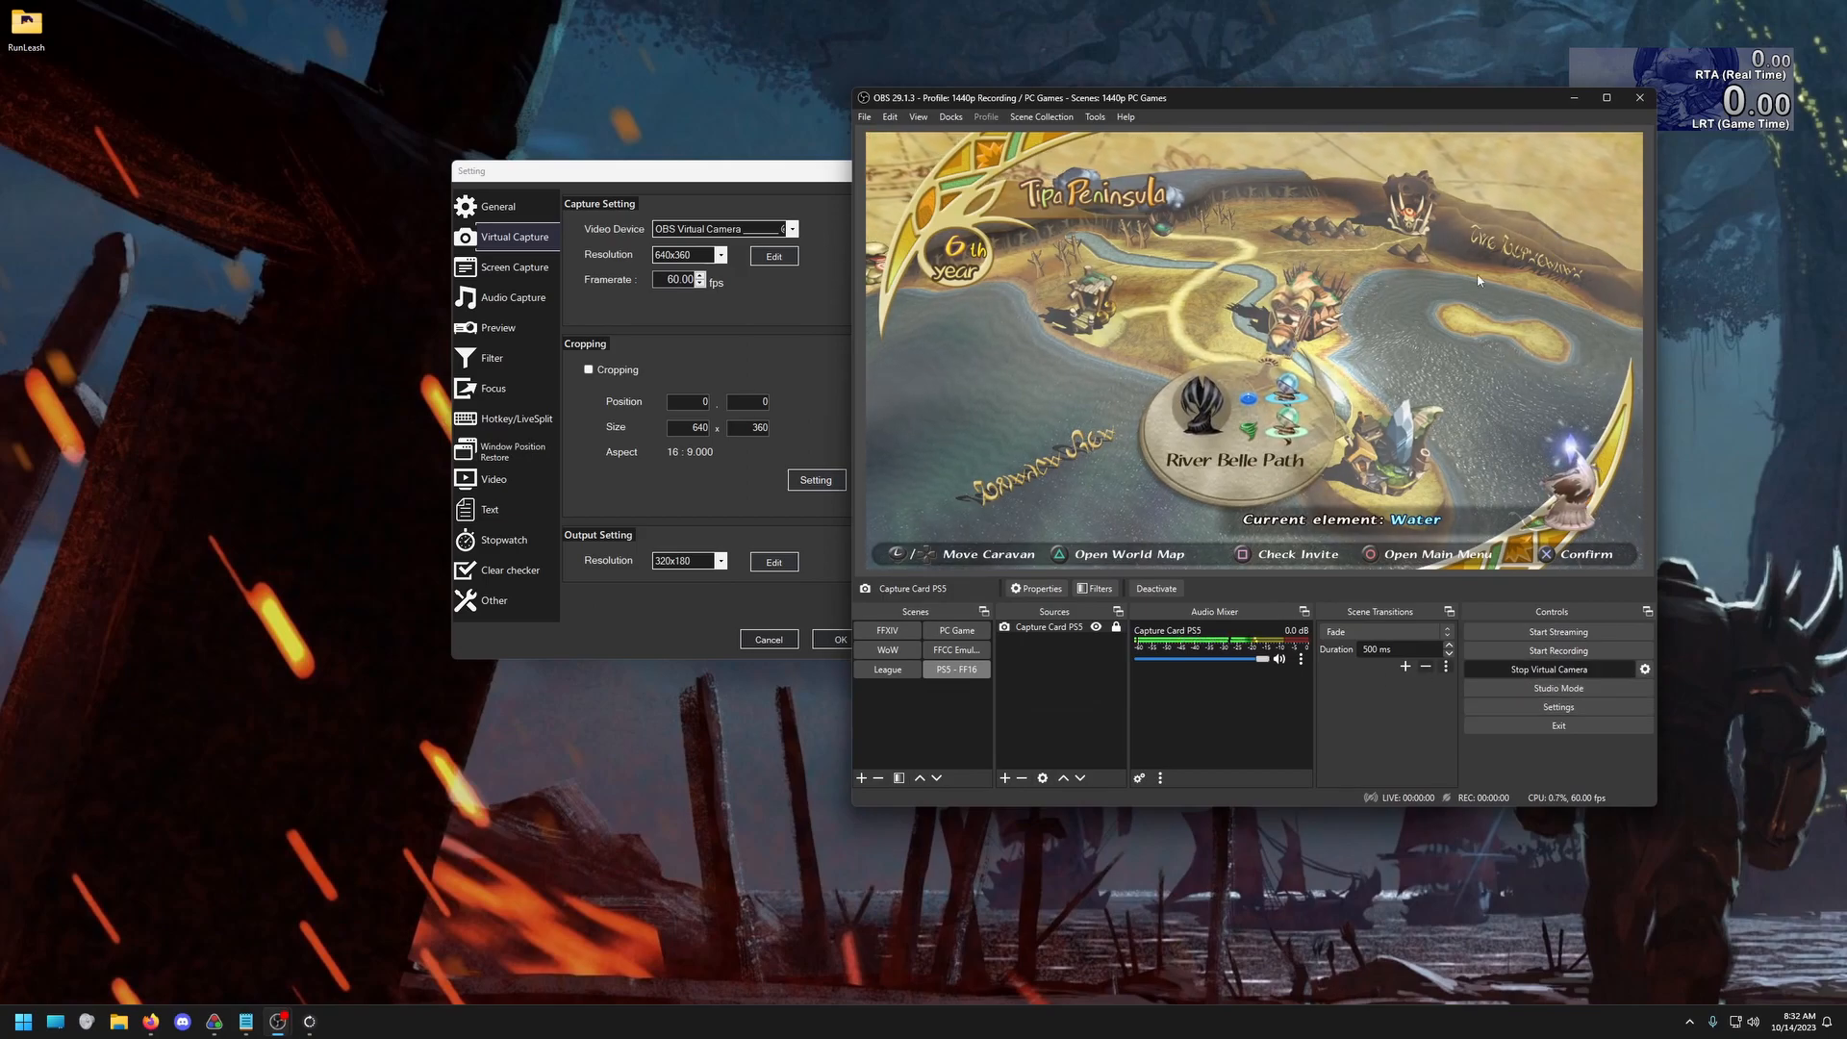
pyautogui.click(1573, 100)
# Select OBS Virtual Camera as the video device for virtual capture with a framerate of 60 fps
pyautogui.click(791, 229)
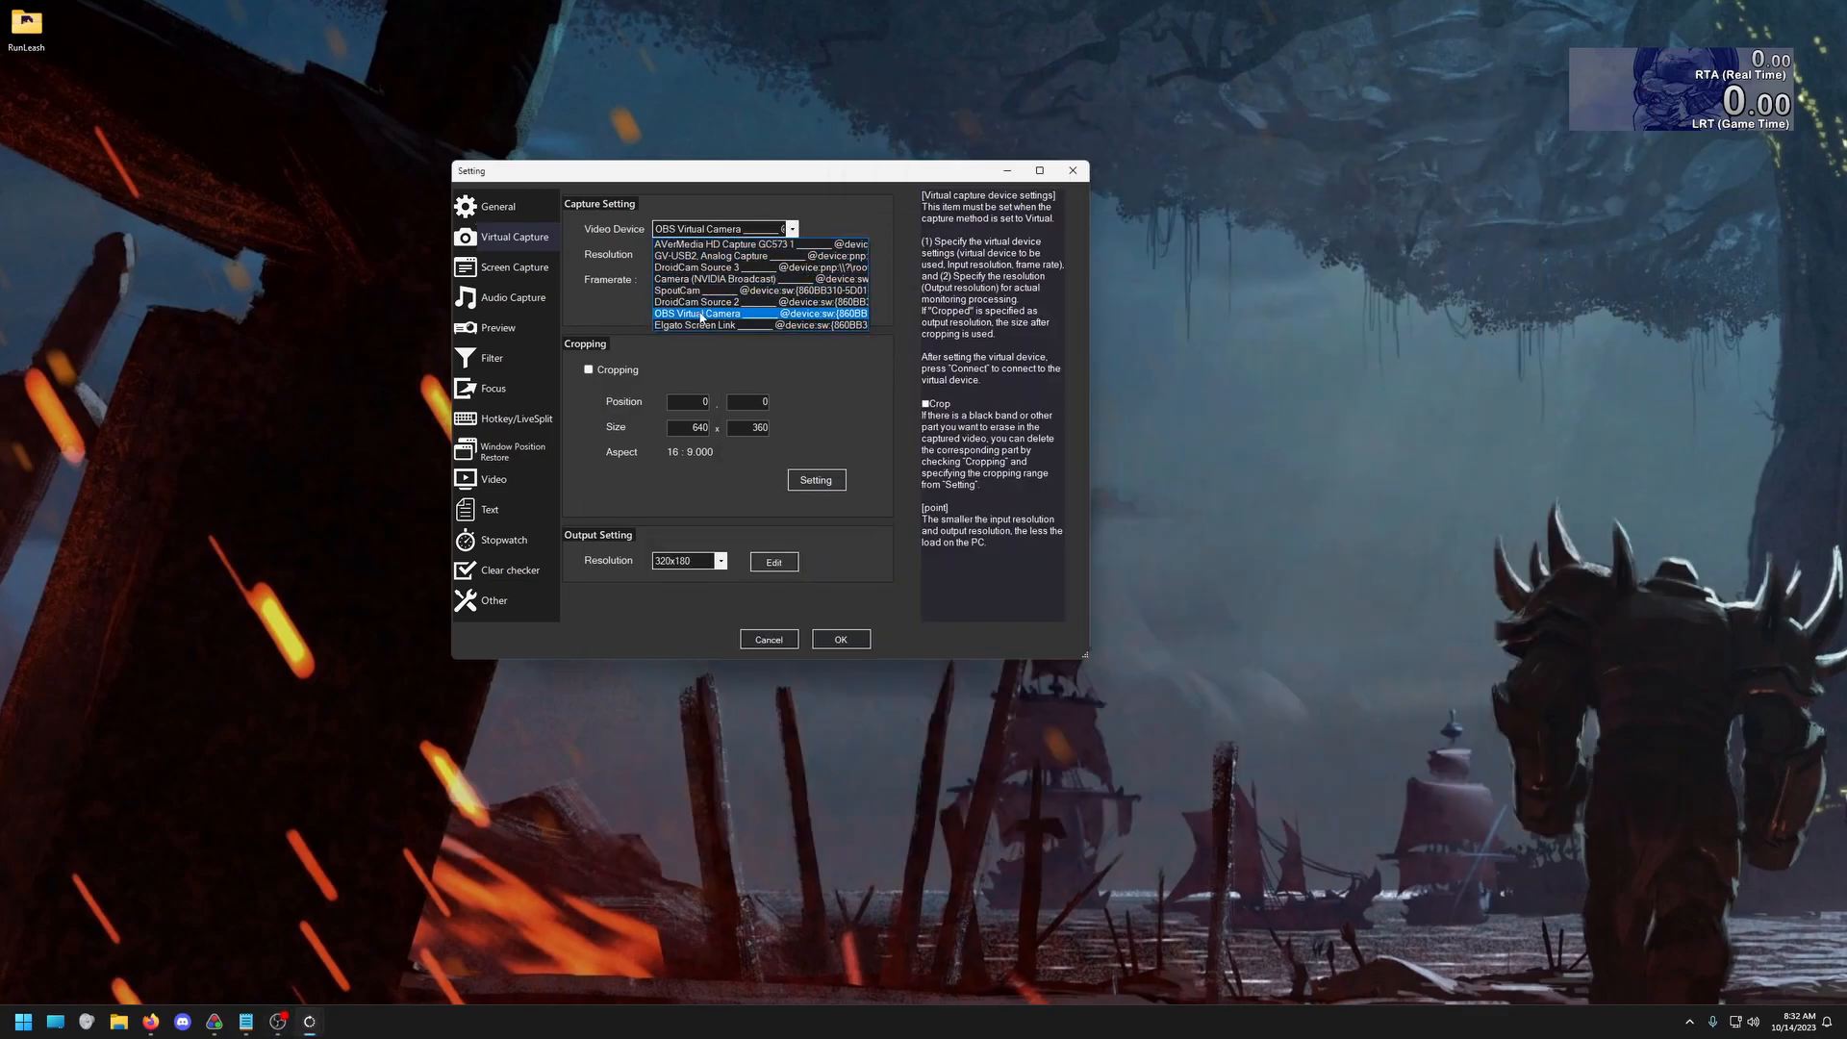
pyautogui.click(701, 314)
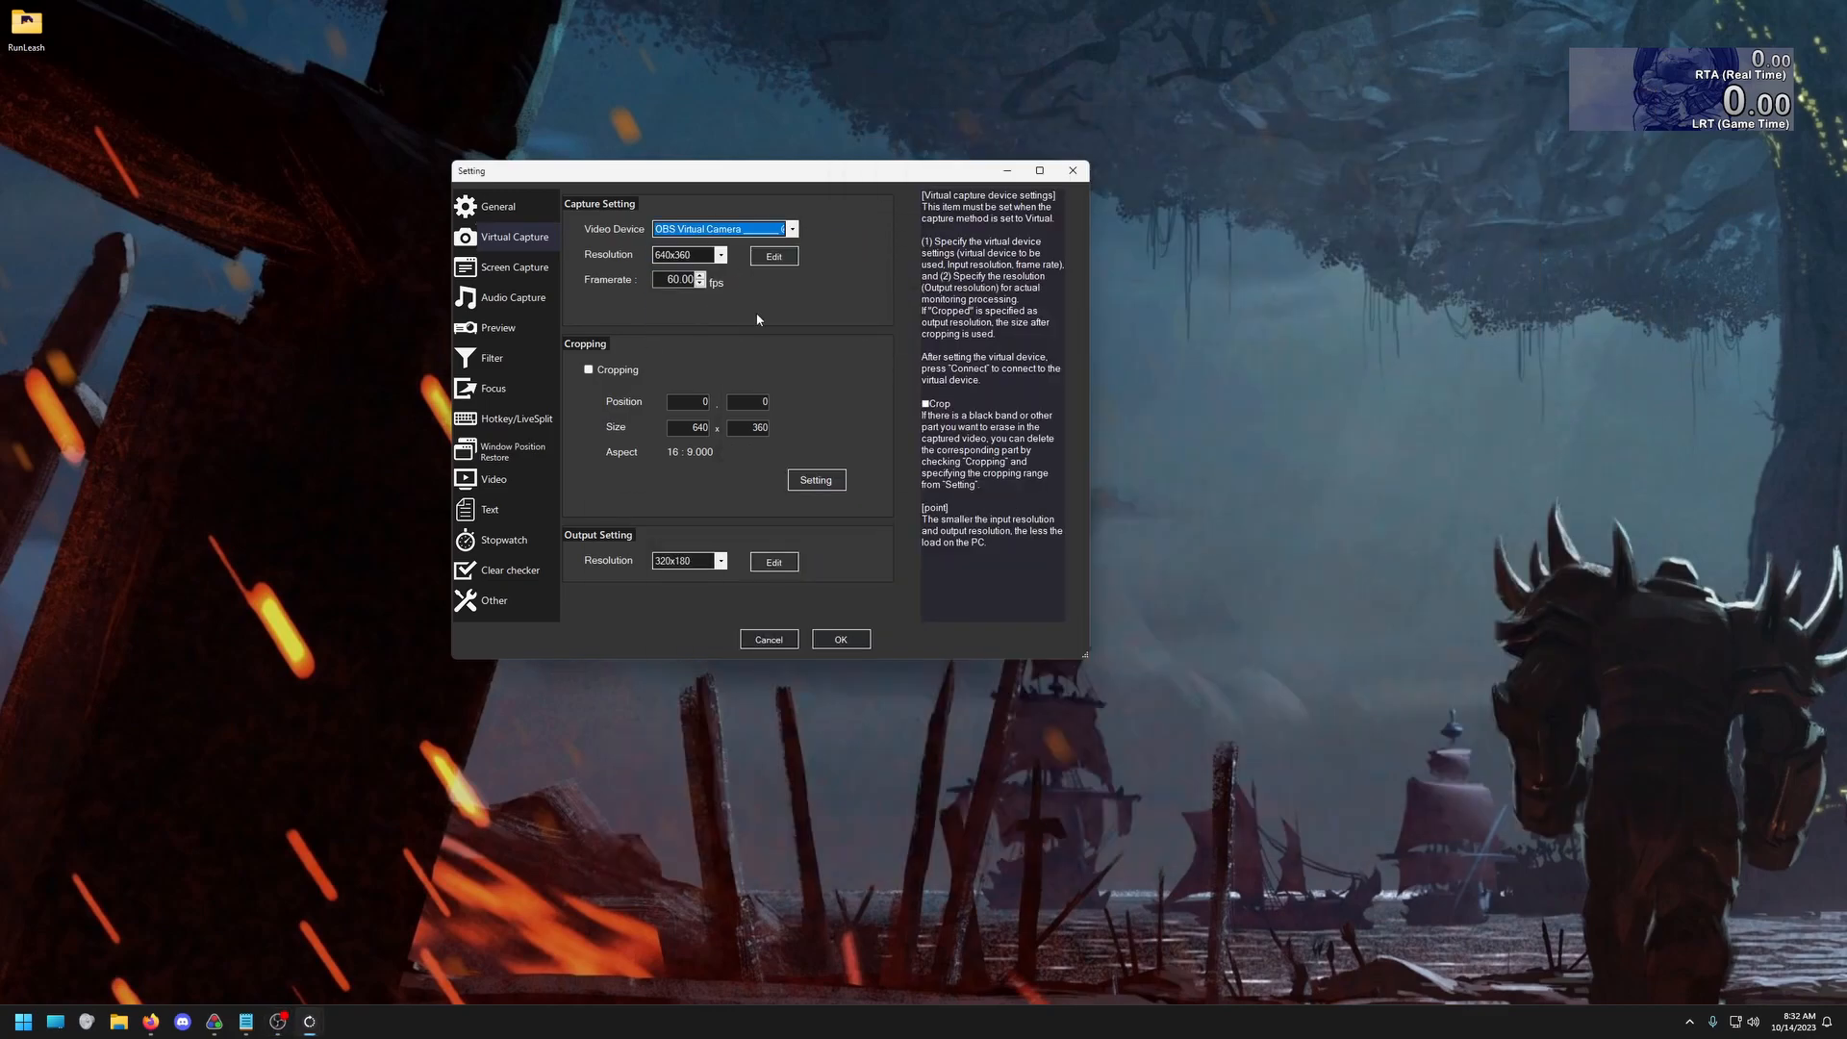
pyautogui.click(671, 279)
# Review the cropping rectangle for the virtual capture, keep the full 640x360 frame, and accept the settings
pyautogui.click(813, 486)
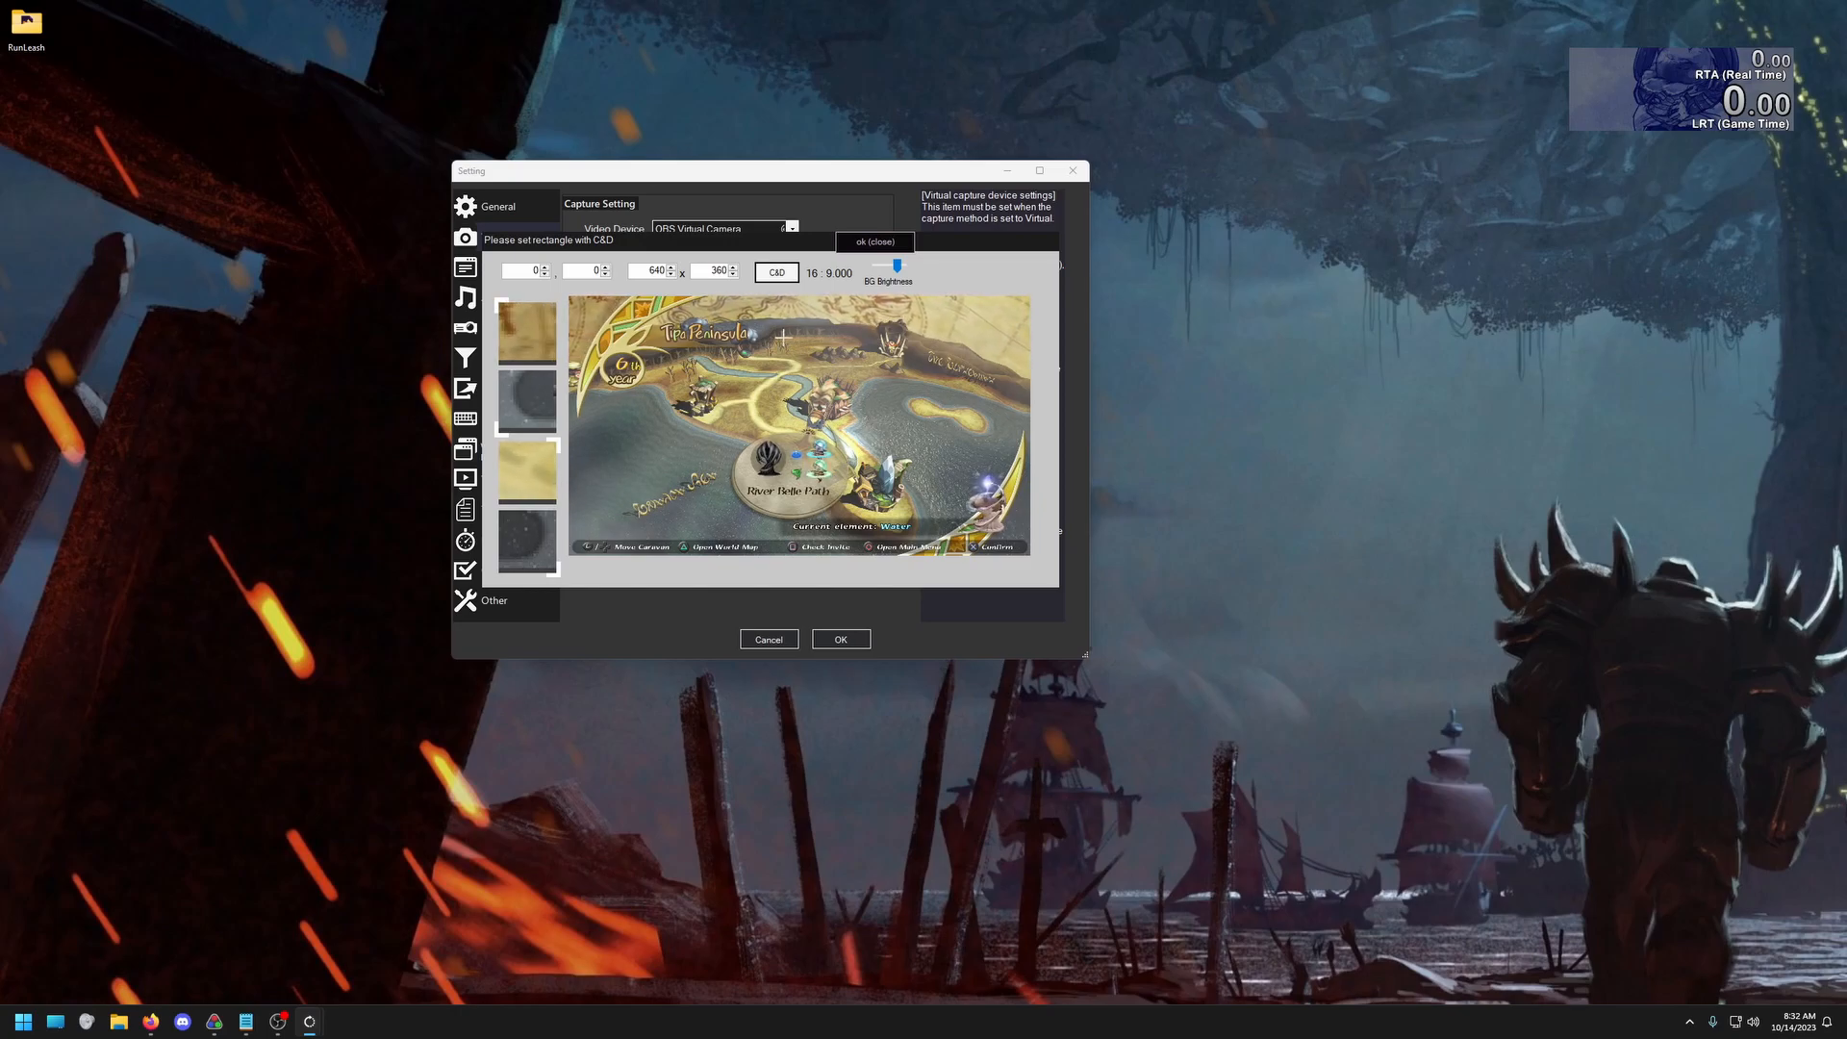
pyautogui.click(875, 242)
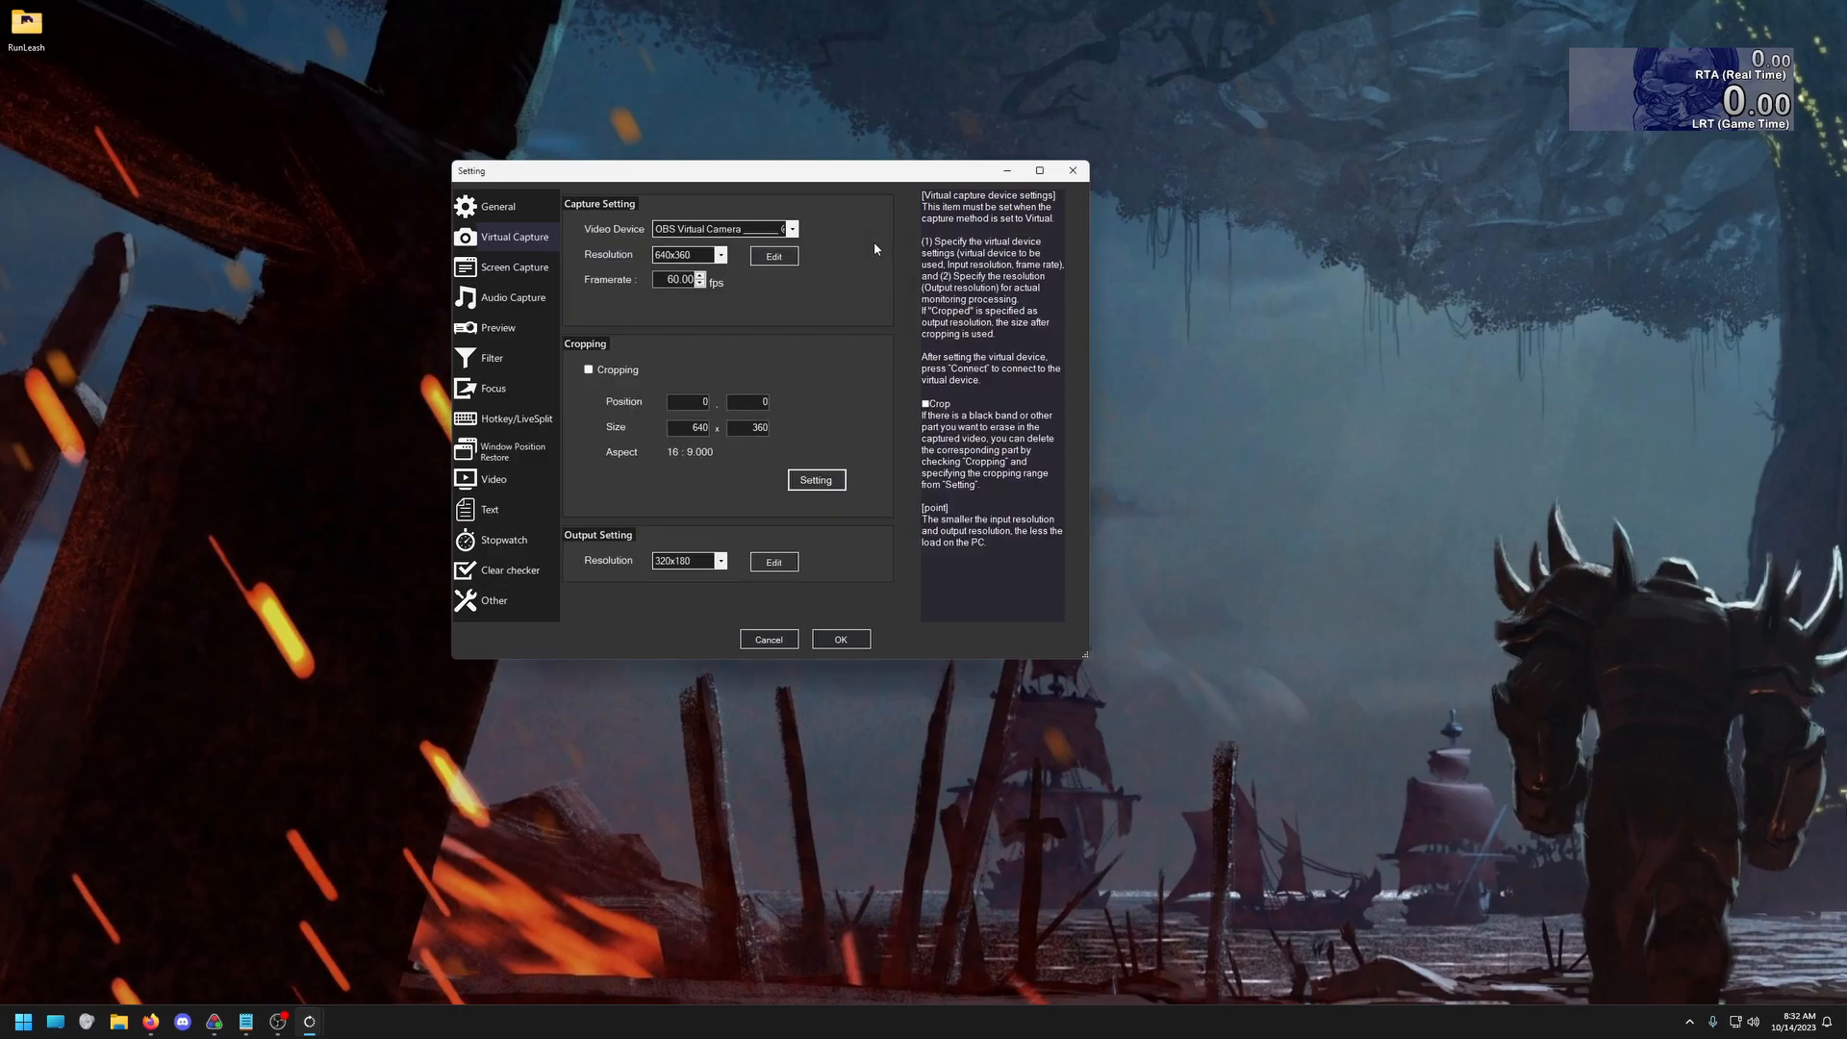
pyautogui.click(835, 640)
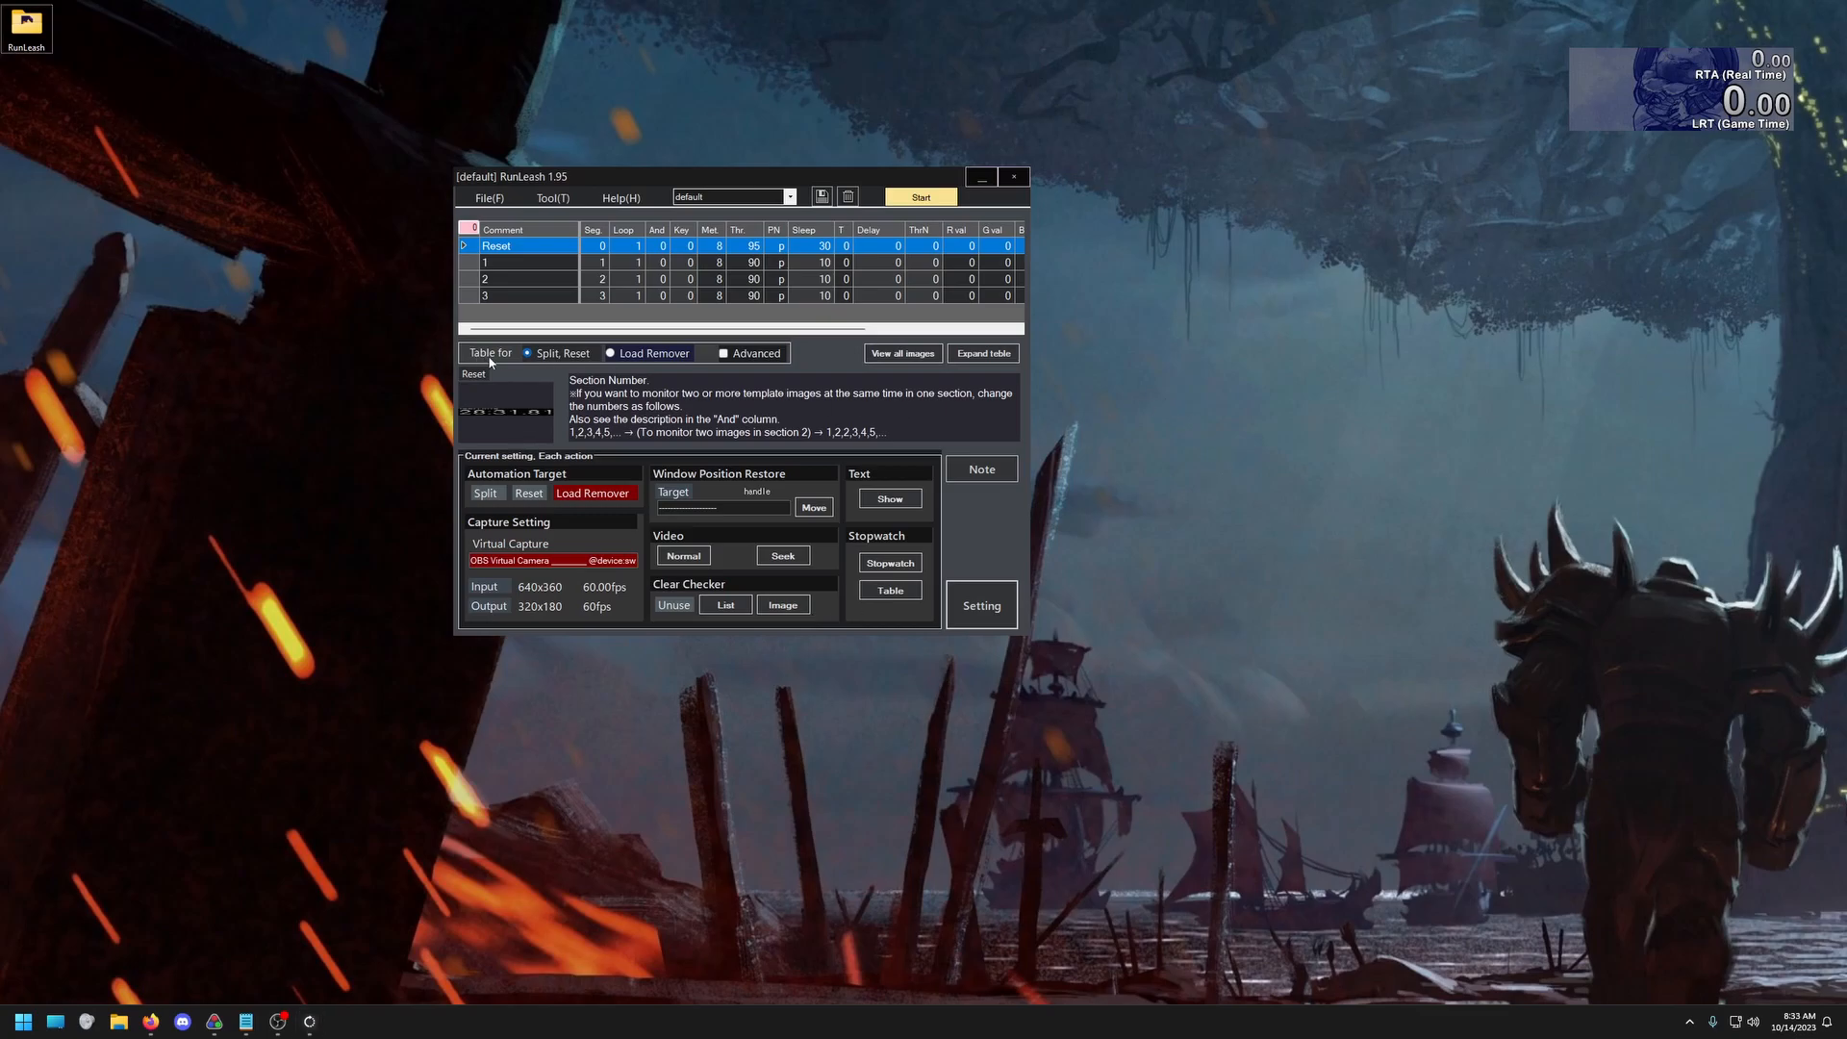
# Switch to the Load Remover table and capture the "Now Loading" text on the white loading screen as the first template image
pyautogui.click(610, 354)
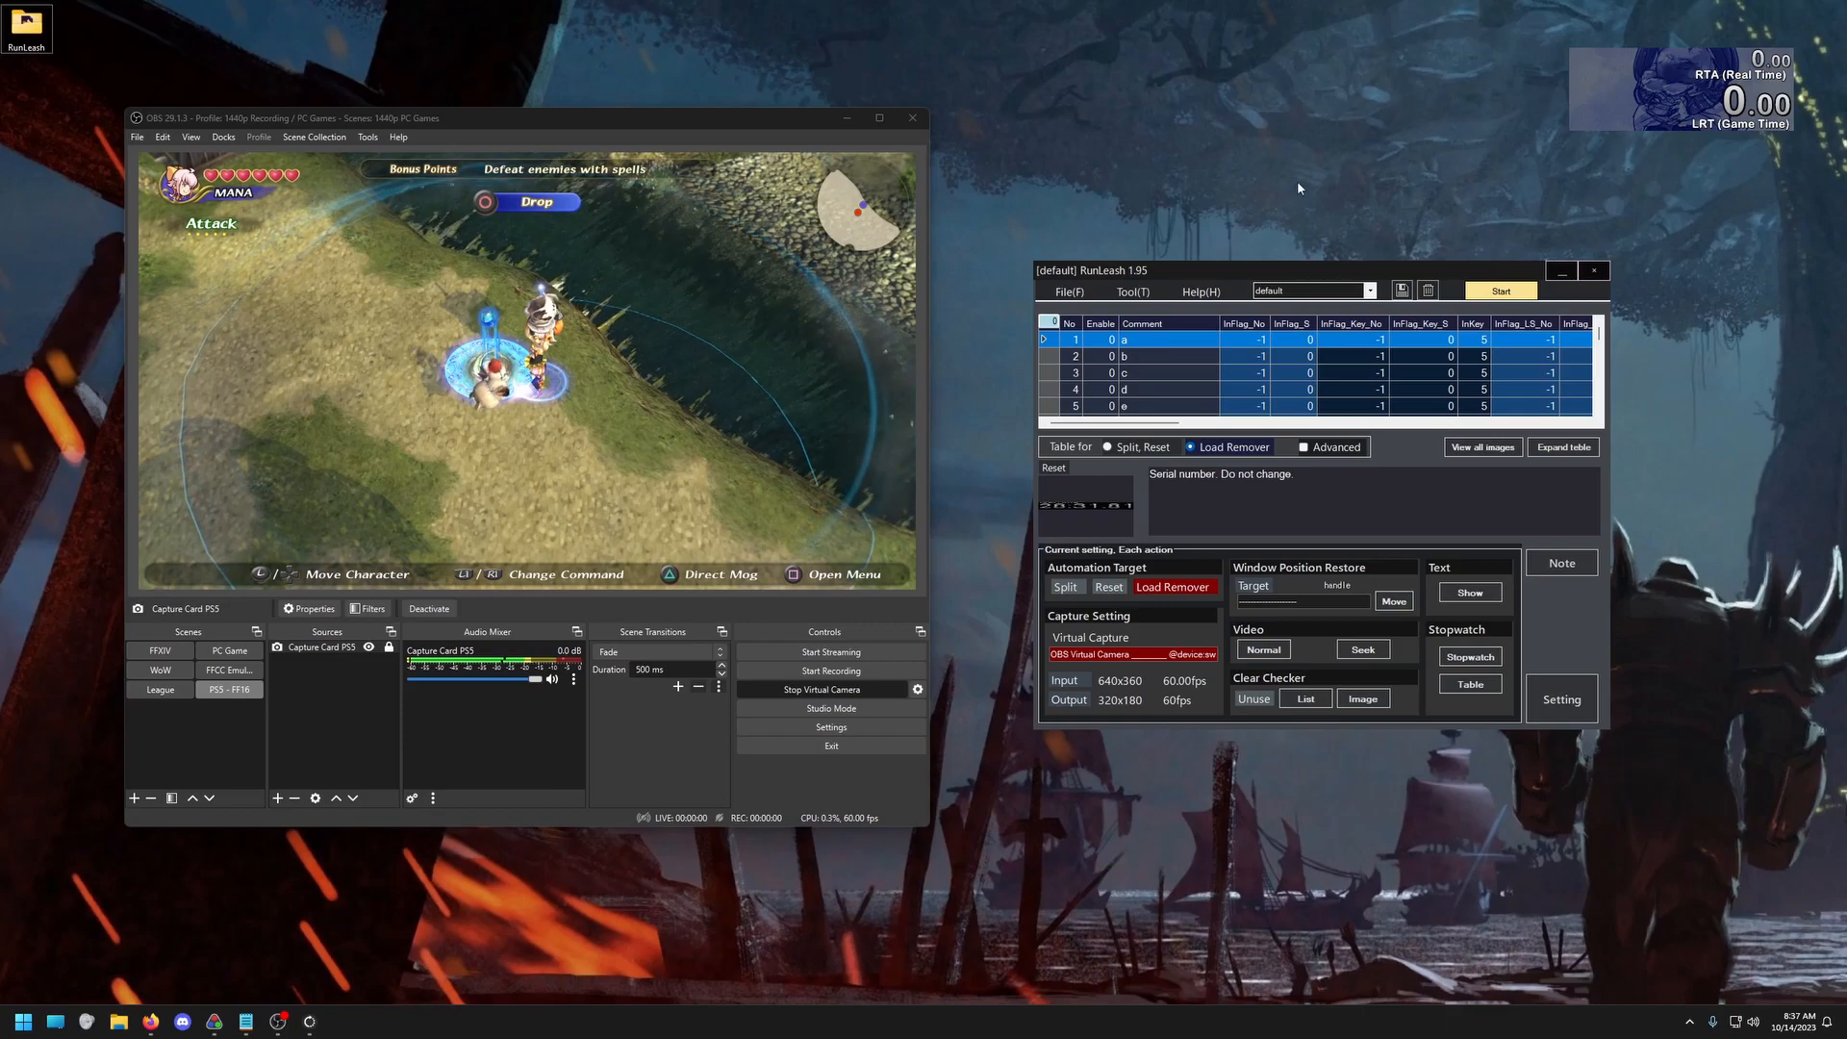
pyautogui.click(1145, 293)
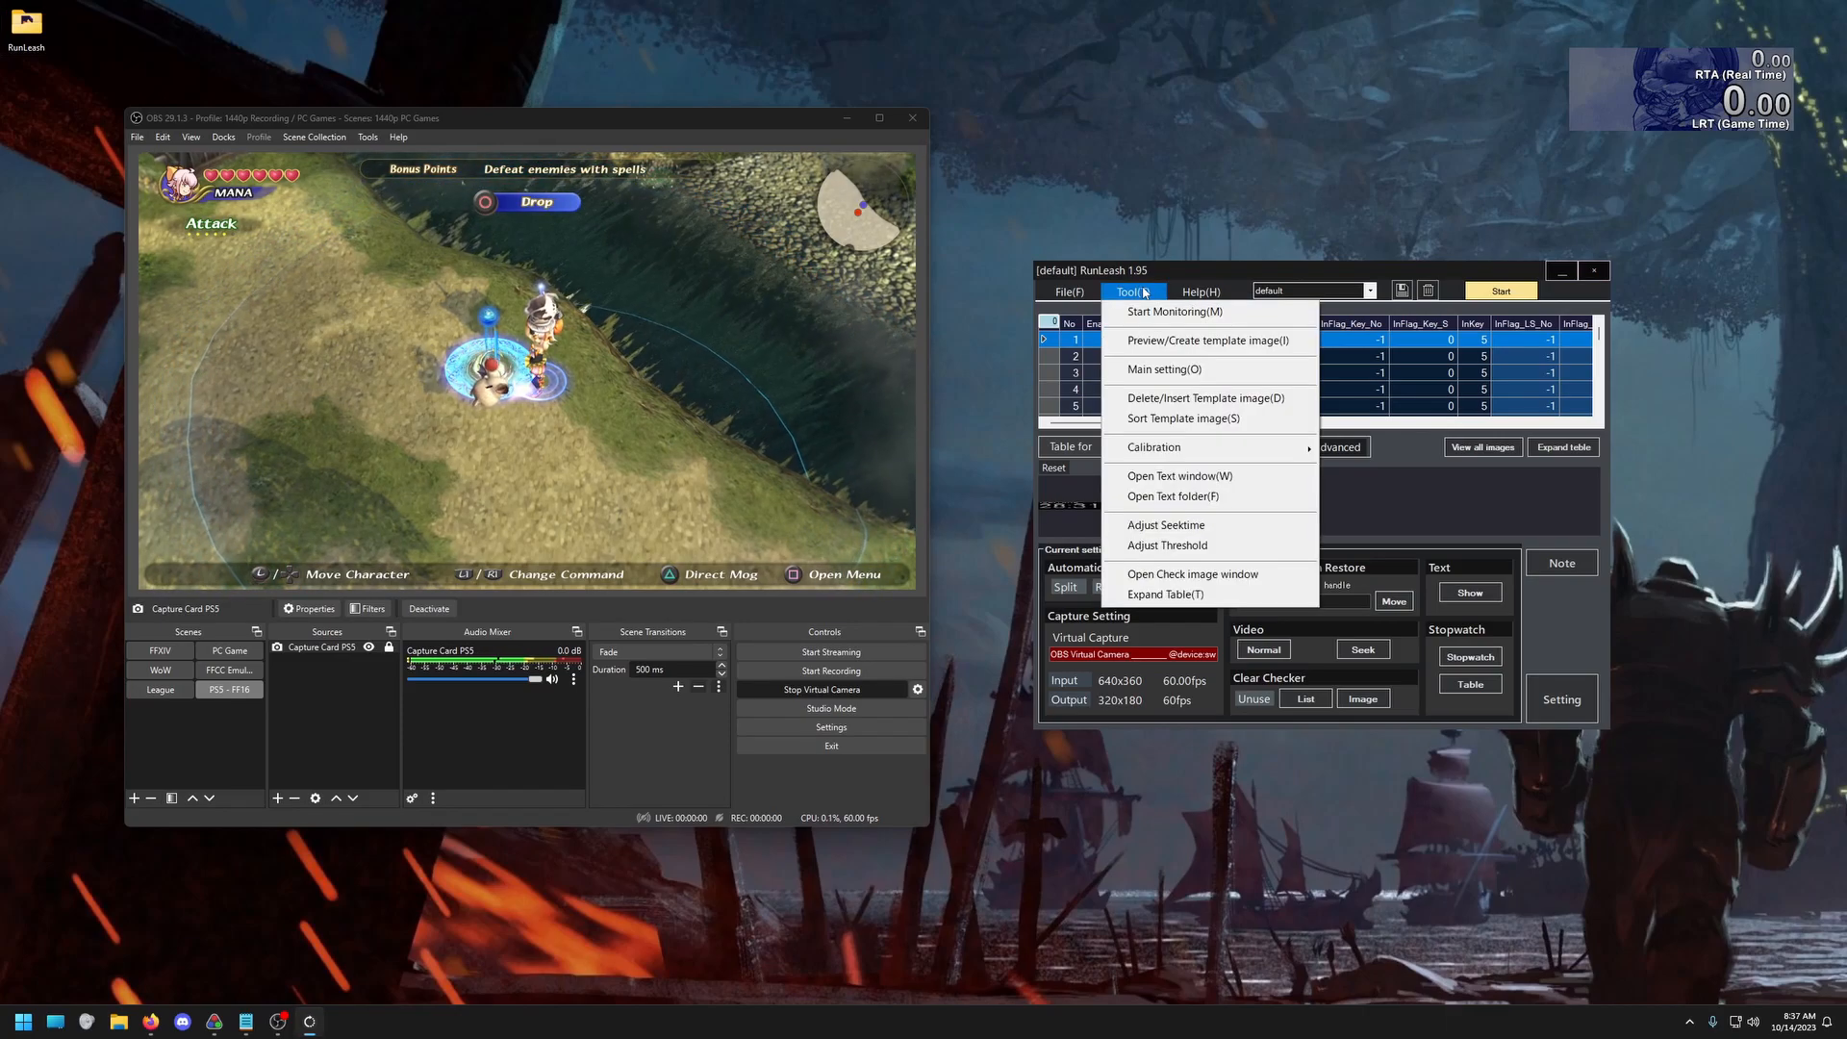
pyautogui.click(1159, 343)
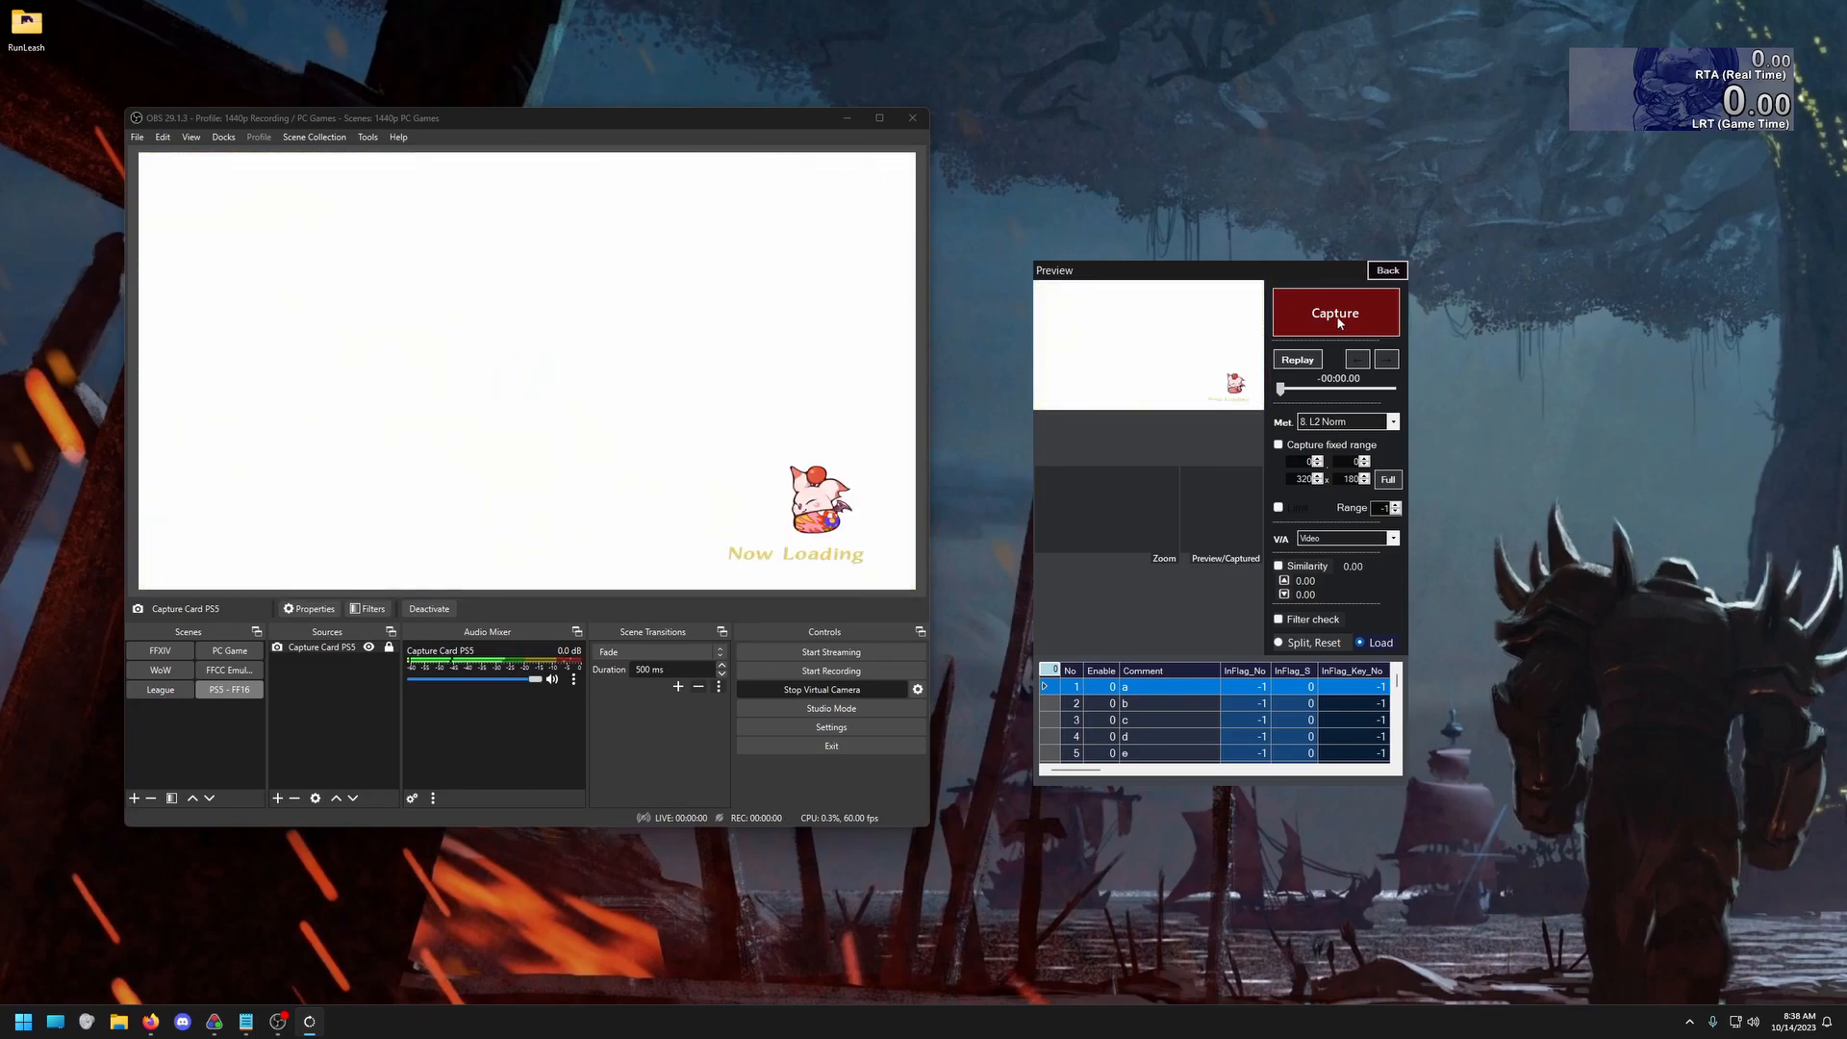
pyautogui.click(1338, 322)
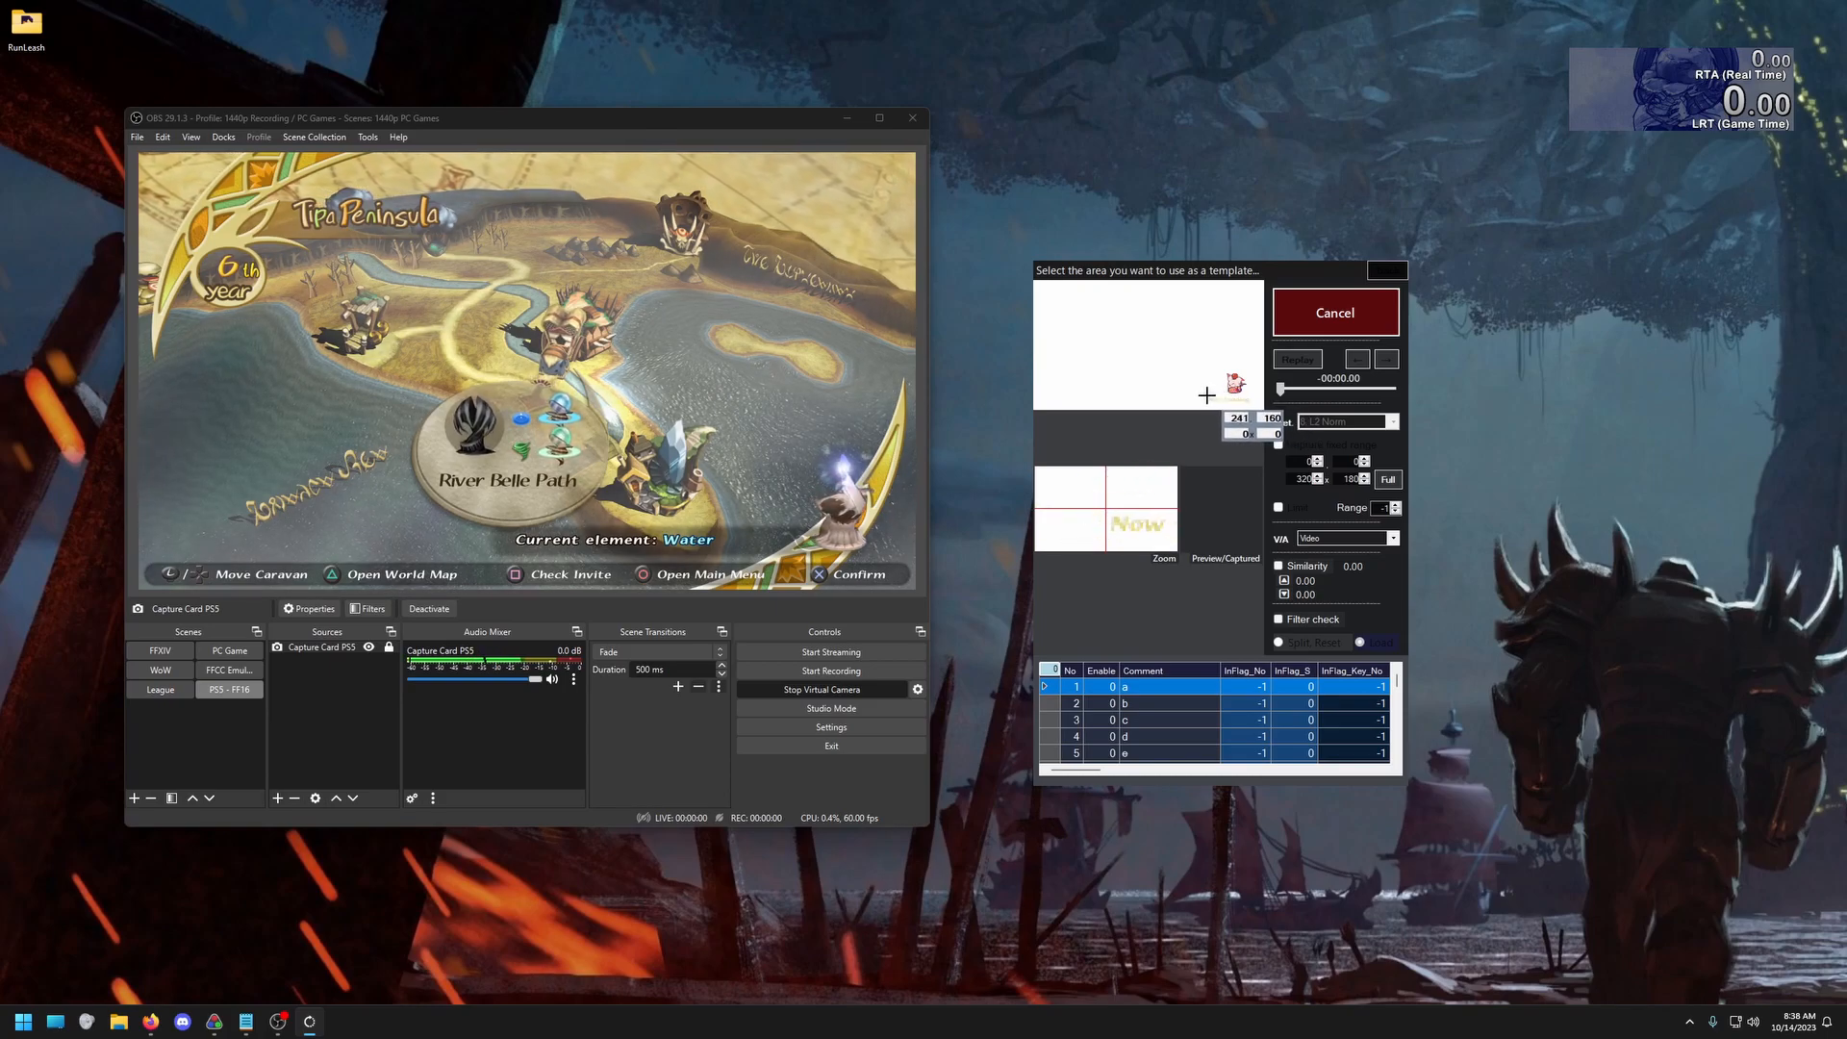
pyautogui.moveTo(1207, 397); pyautogui.dragTo(1250, 408)
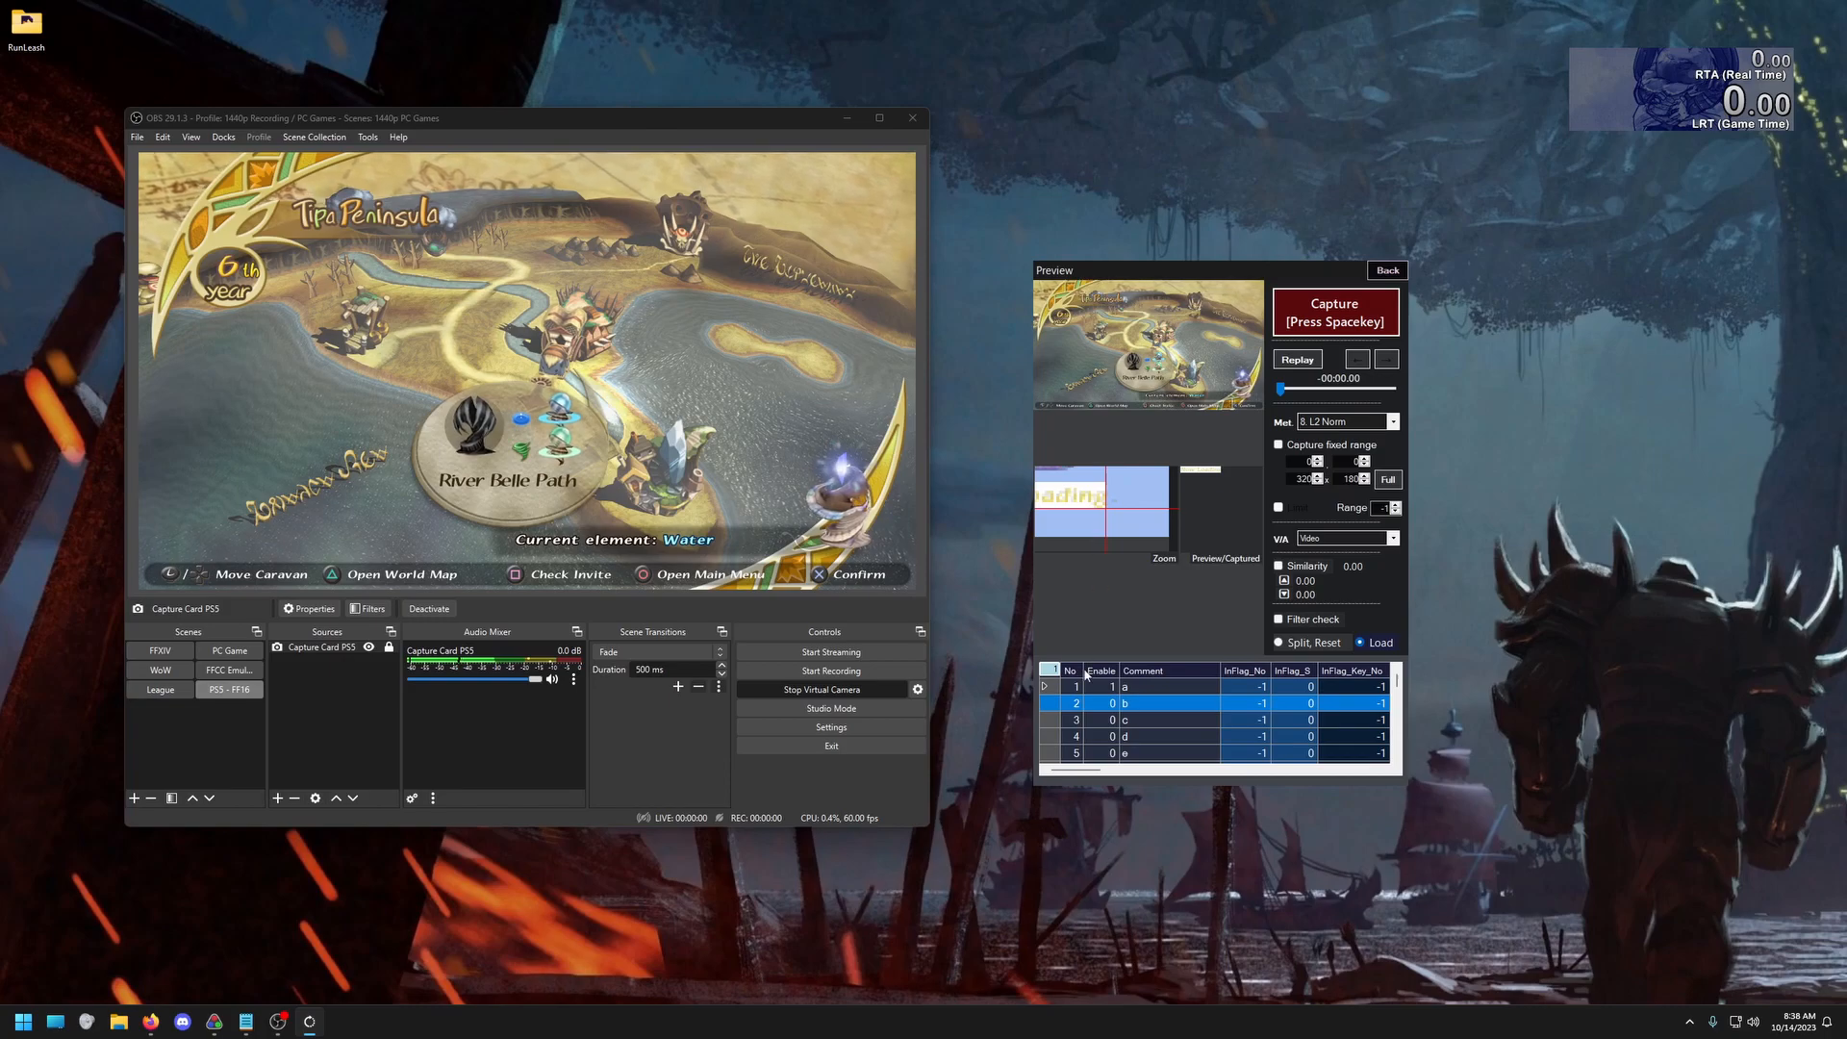
# Set the comment of load remover template 1 to "White"
pyautogui.click(1136, 689)
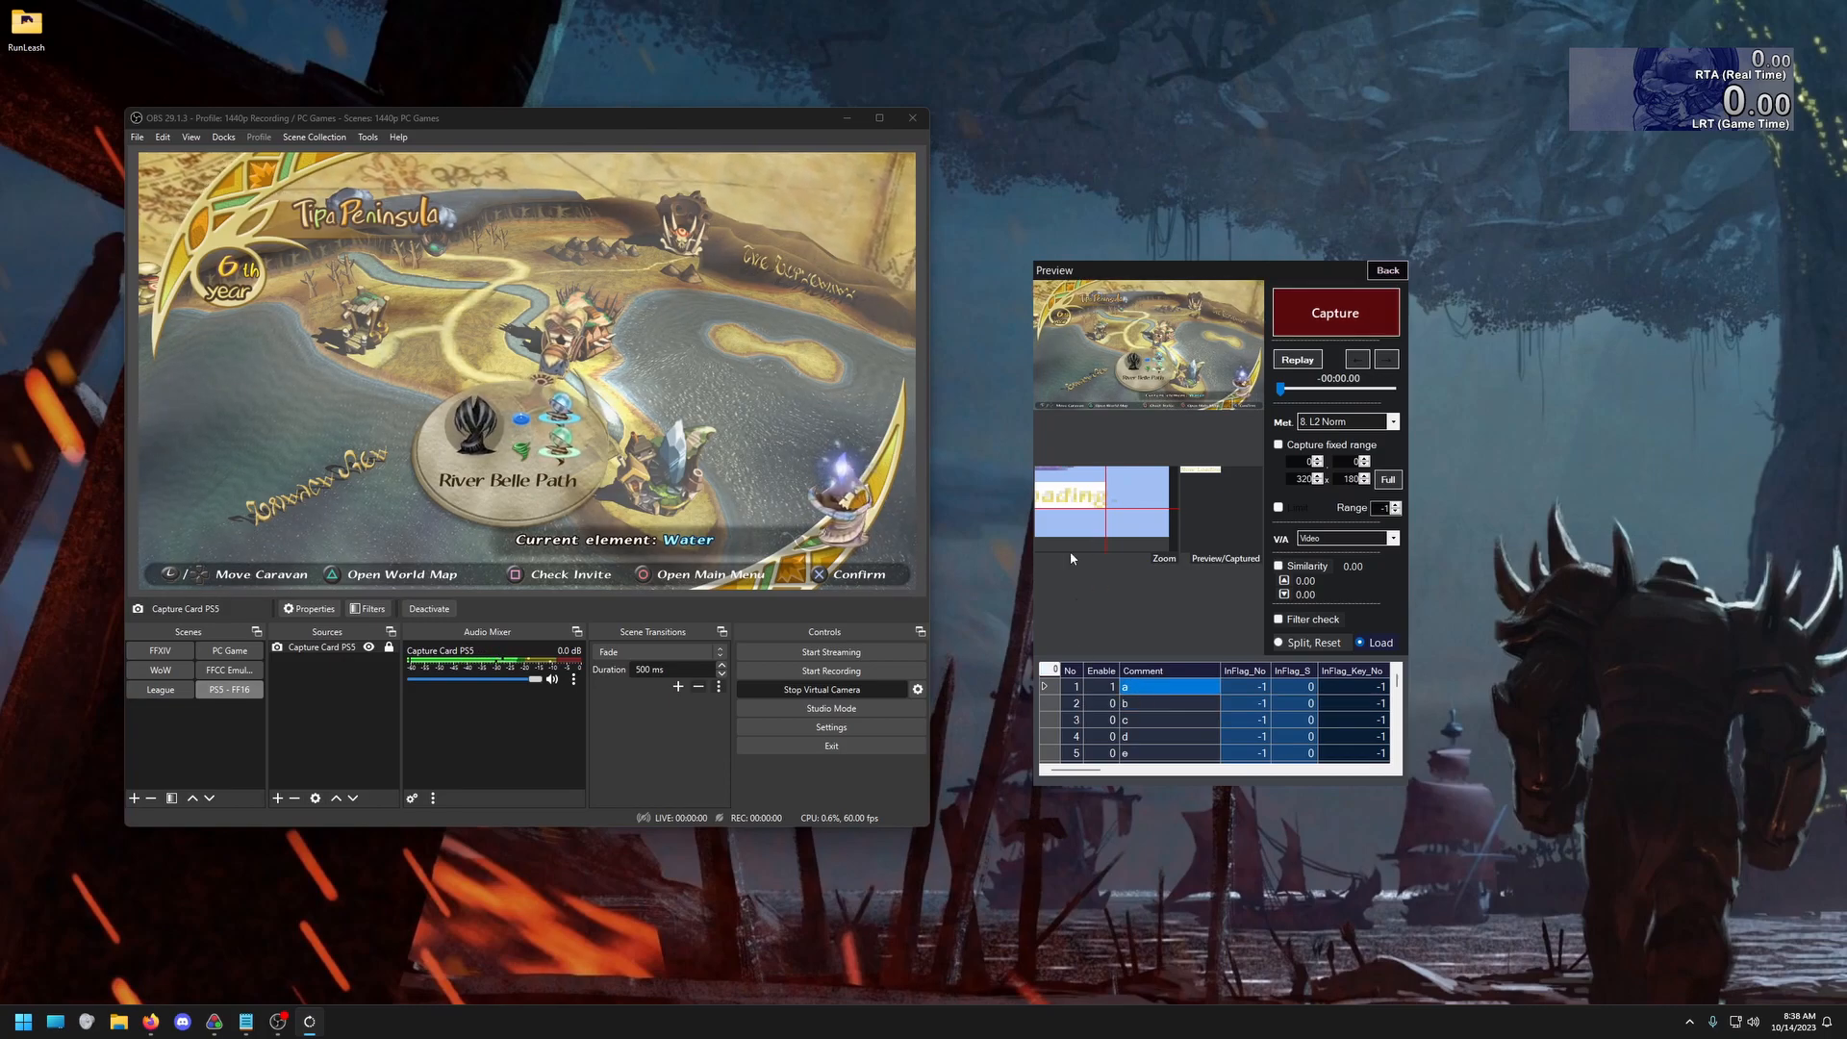
pyautogui.click(1134, 687)
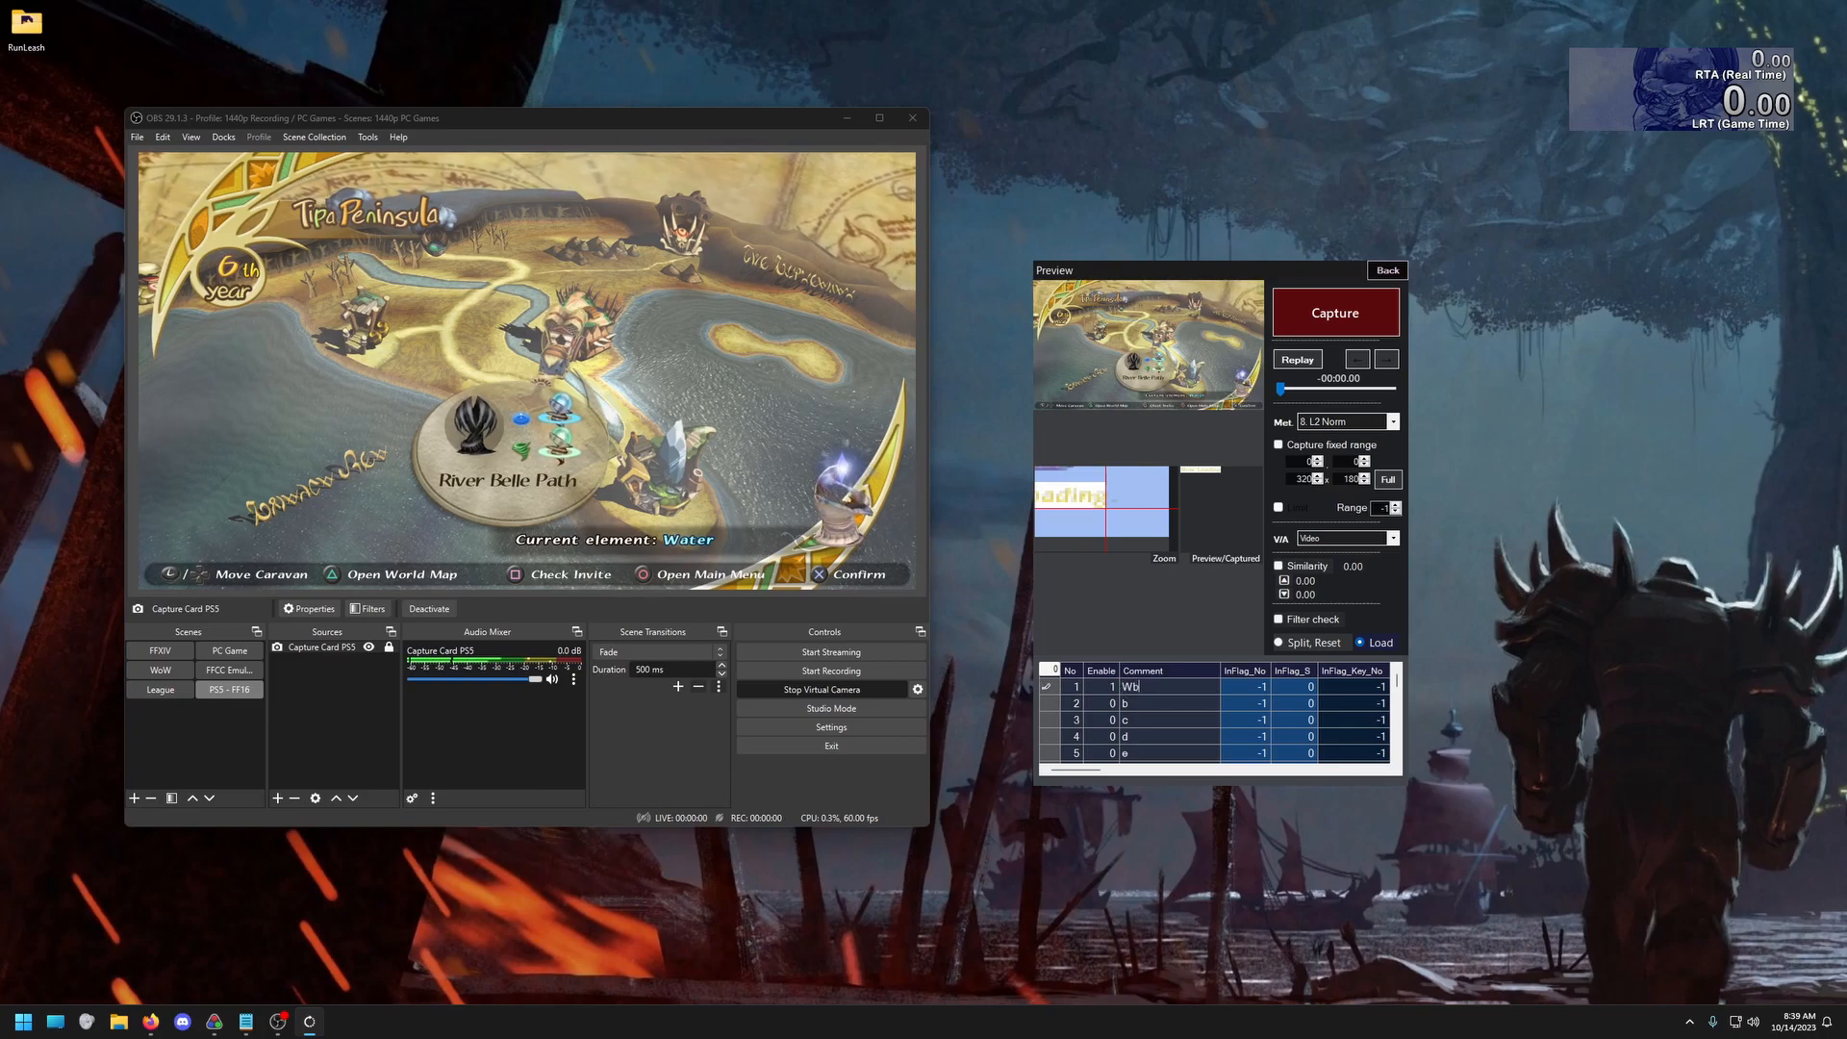
pyautogui.click(1152, 704)
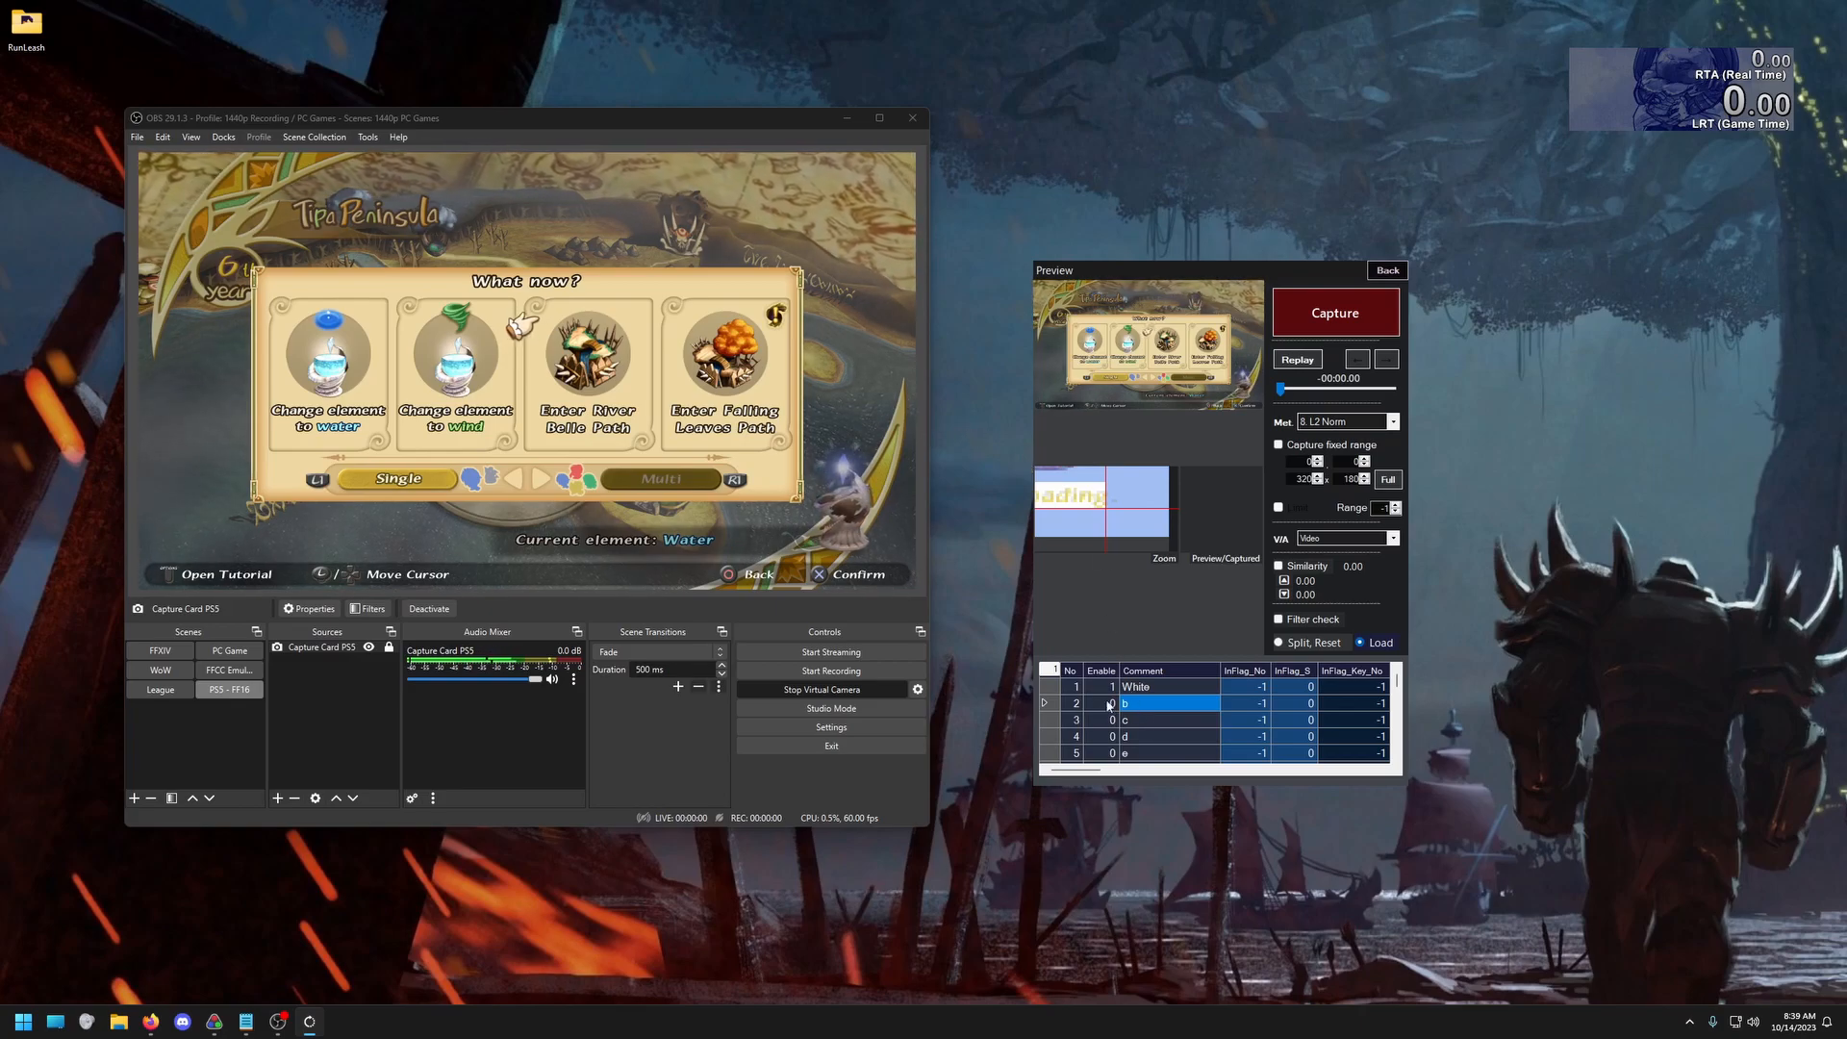
# Capture the "Now Loading" text on the black loading screen as template image 2
pyautogui.click(1052, 708)
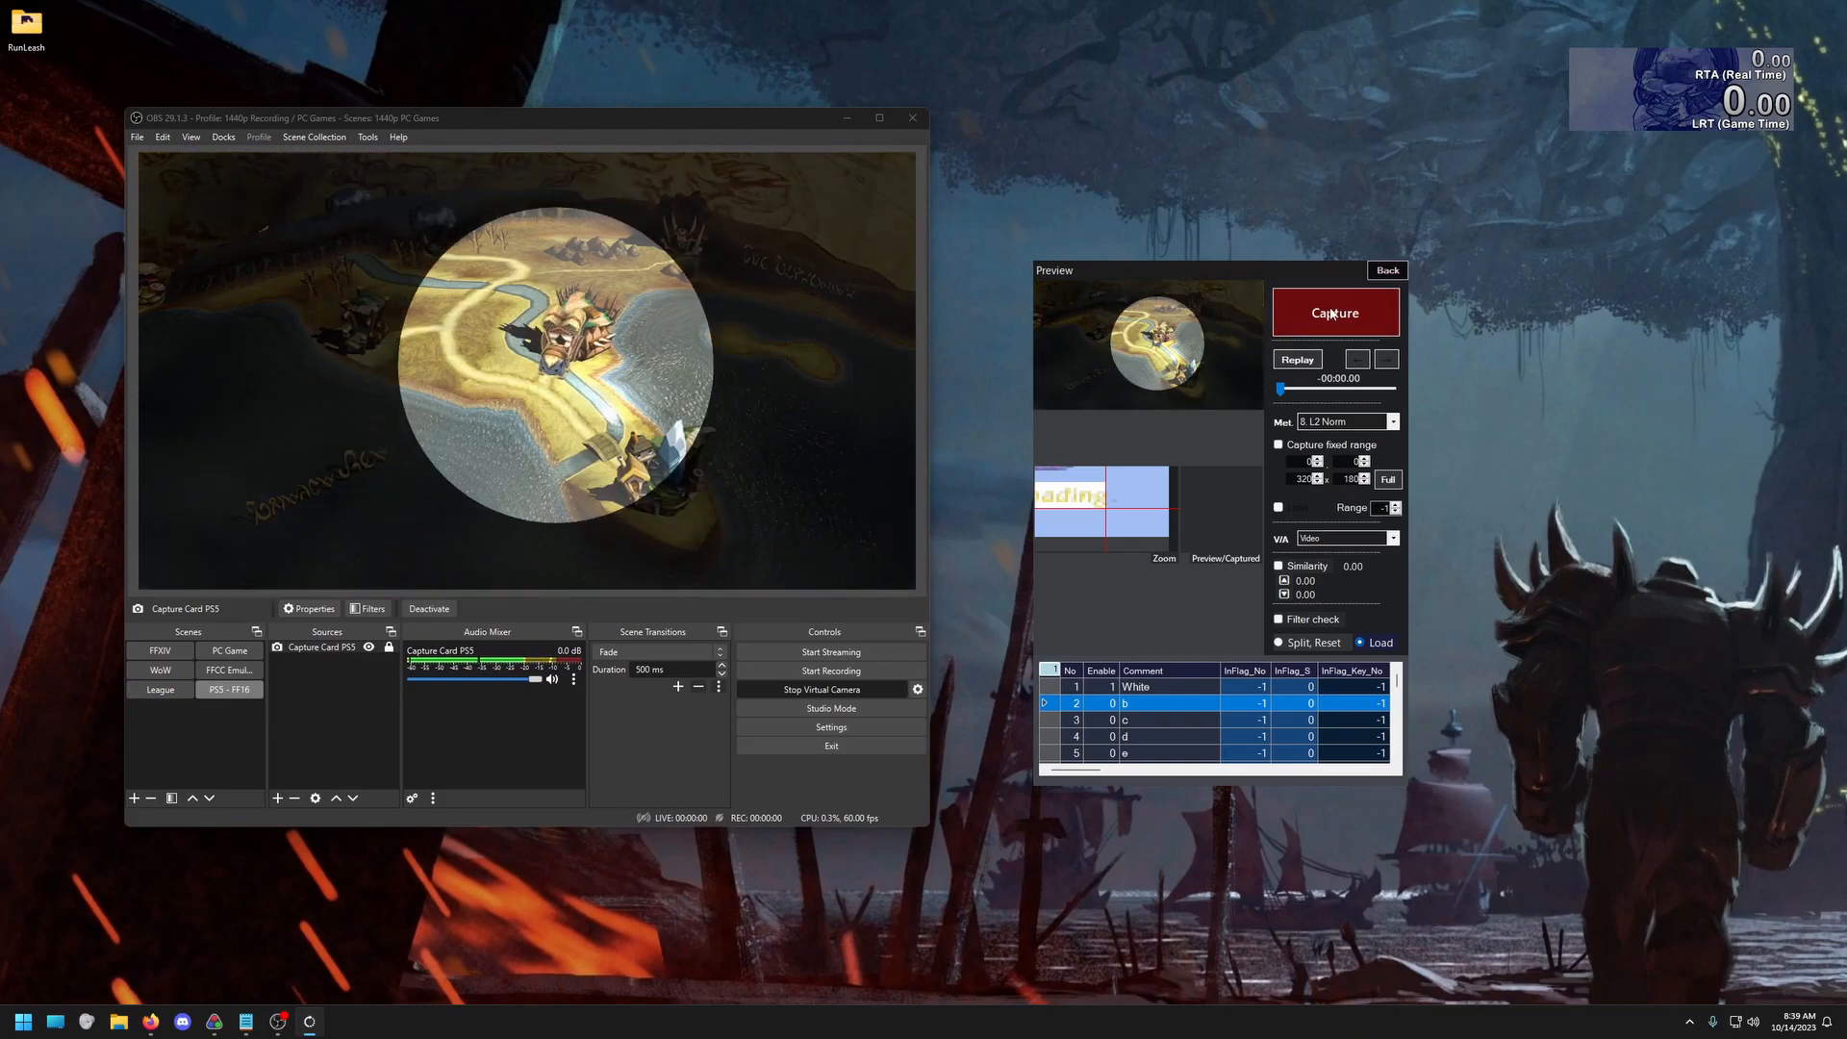
pyautogui.click(1338, 317)
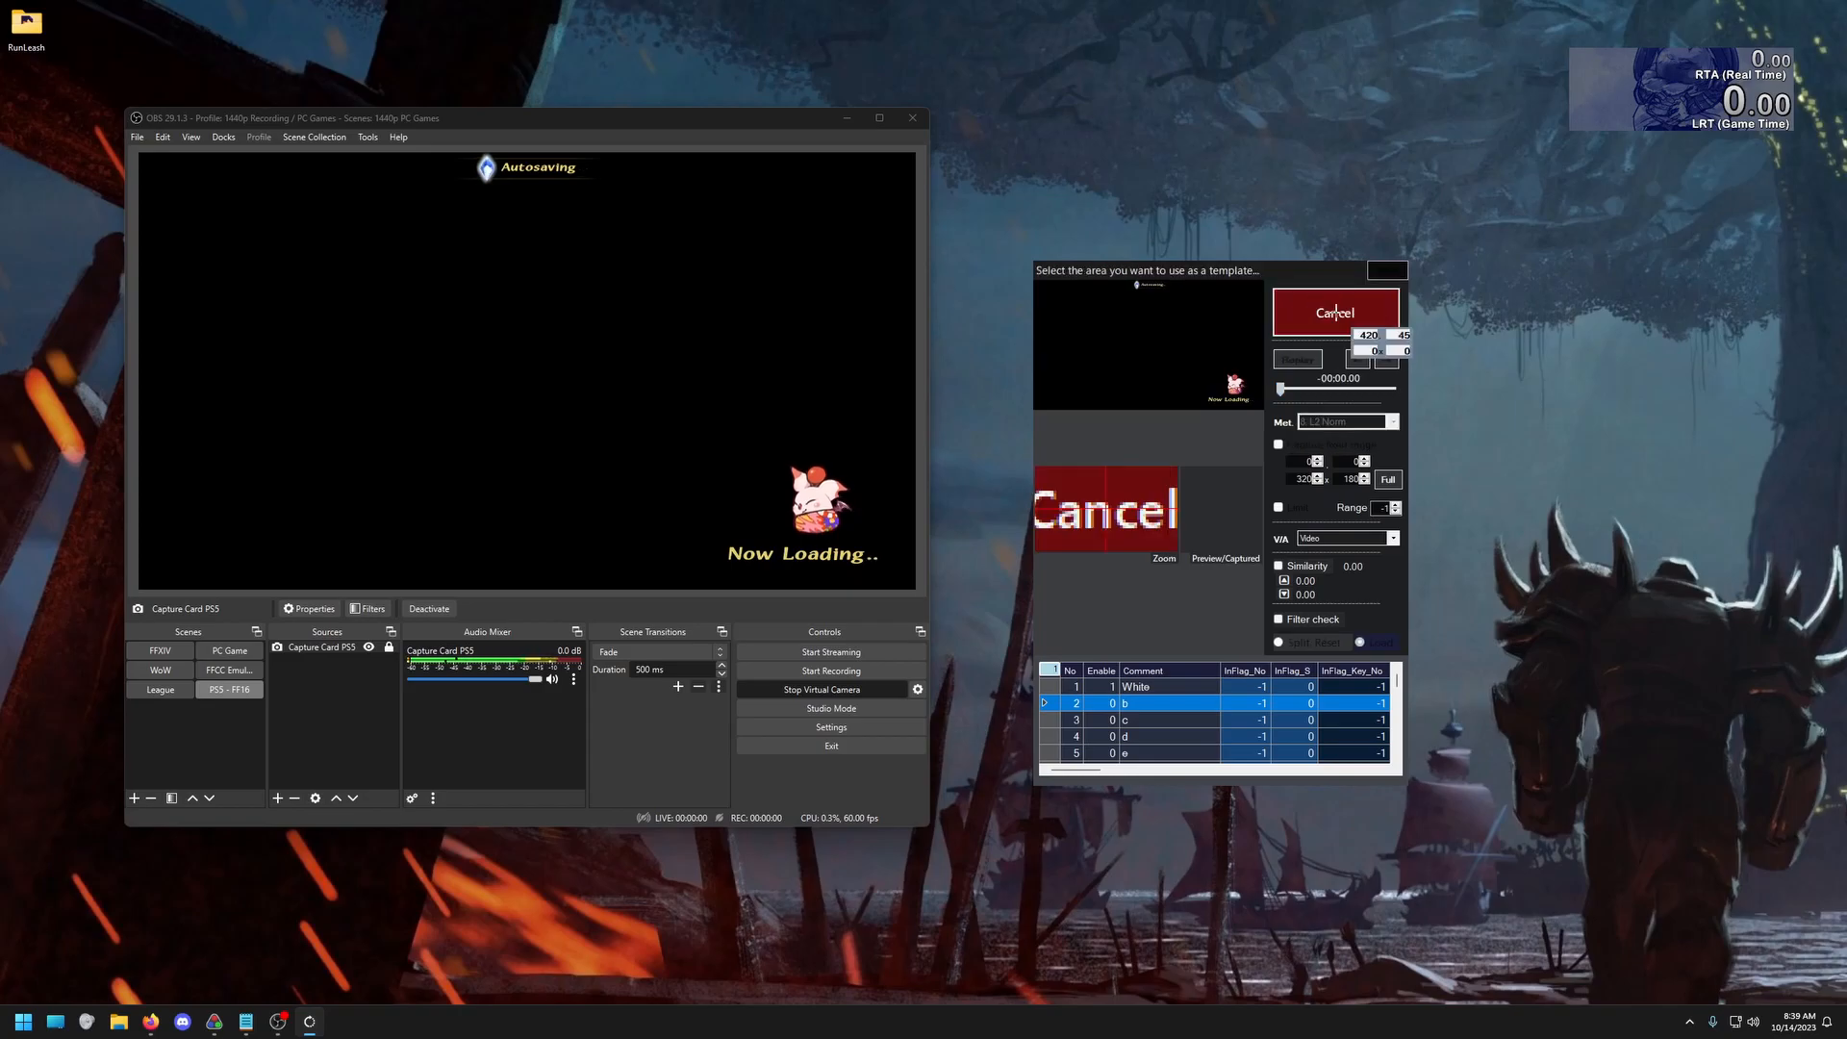
pyautogui.moveTo(1207, 395); pyautogui.dragTo(1249, 402)
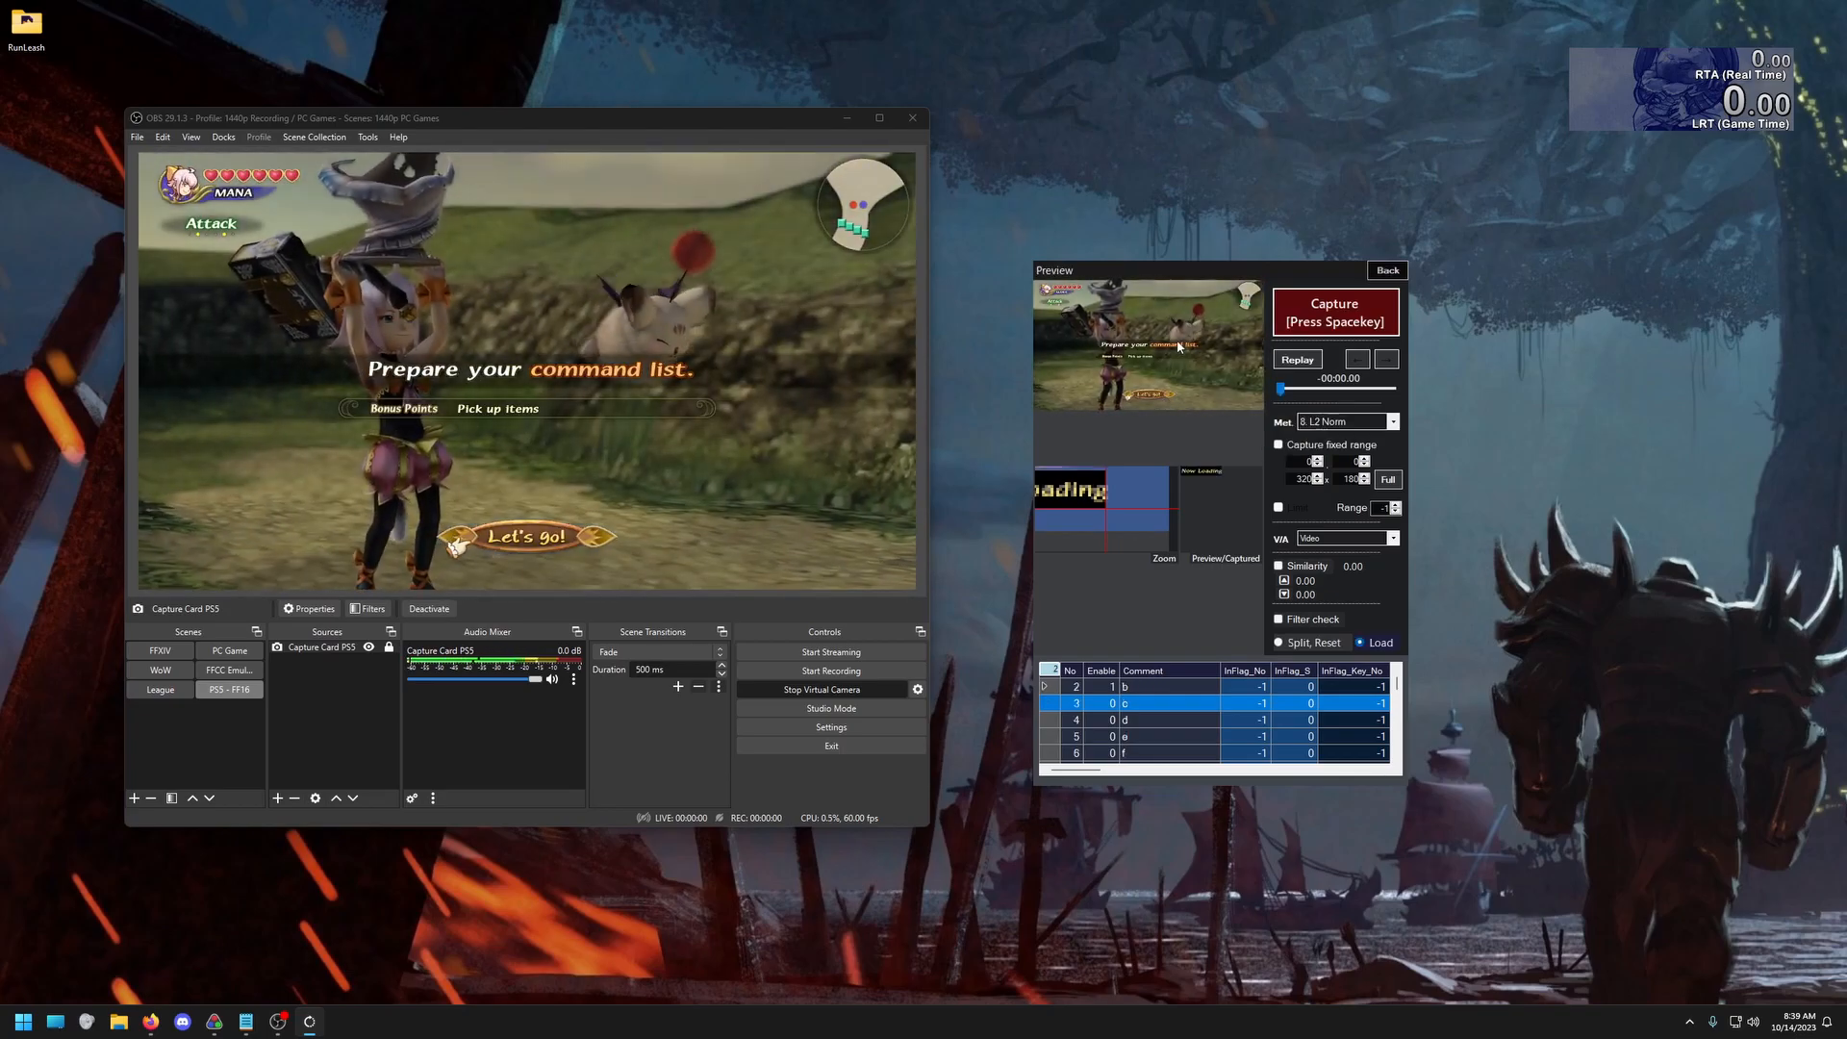
# Set the comment of load remover template 2 to "Black"
pyautogui.click(1136, 690)
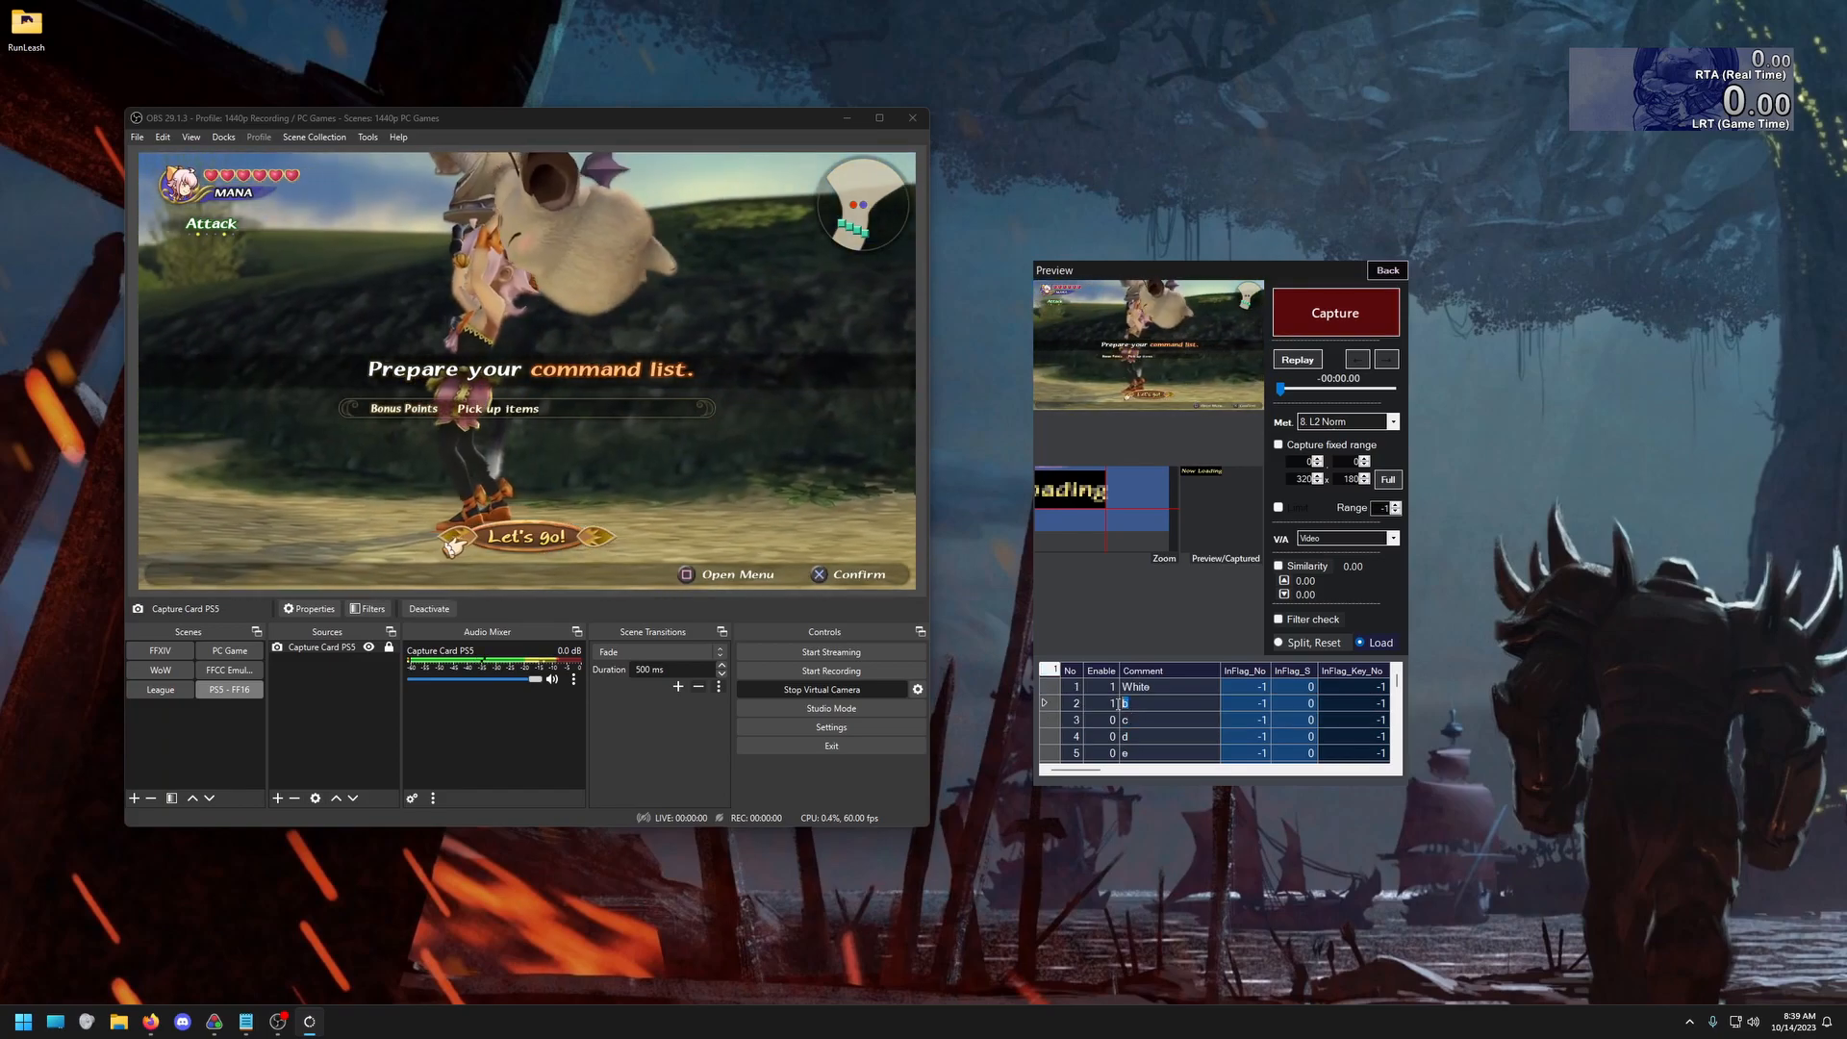
pyautogui.write('Bl')
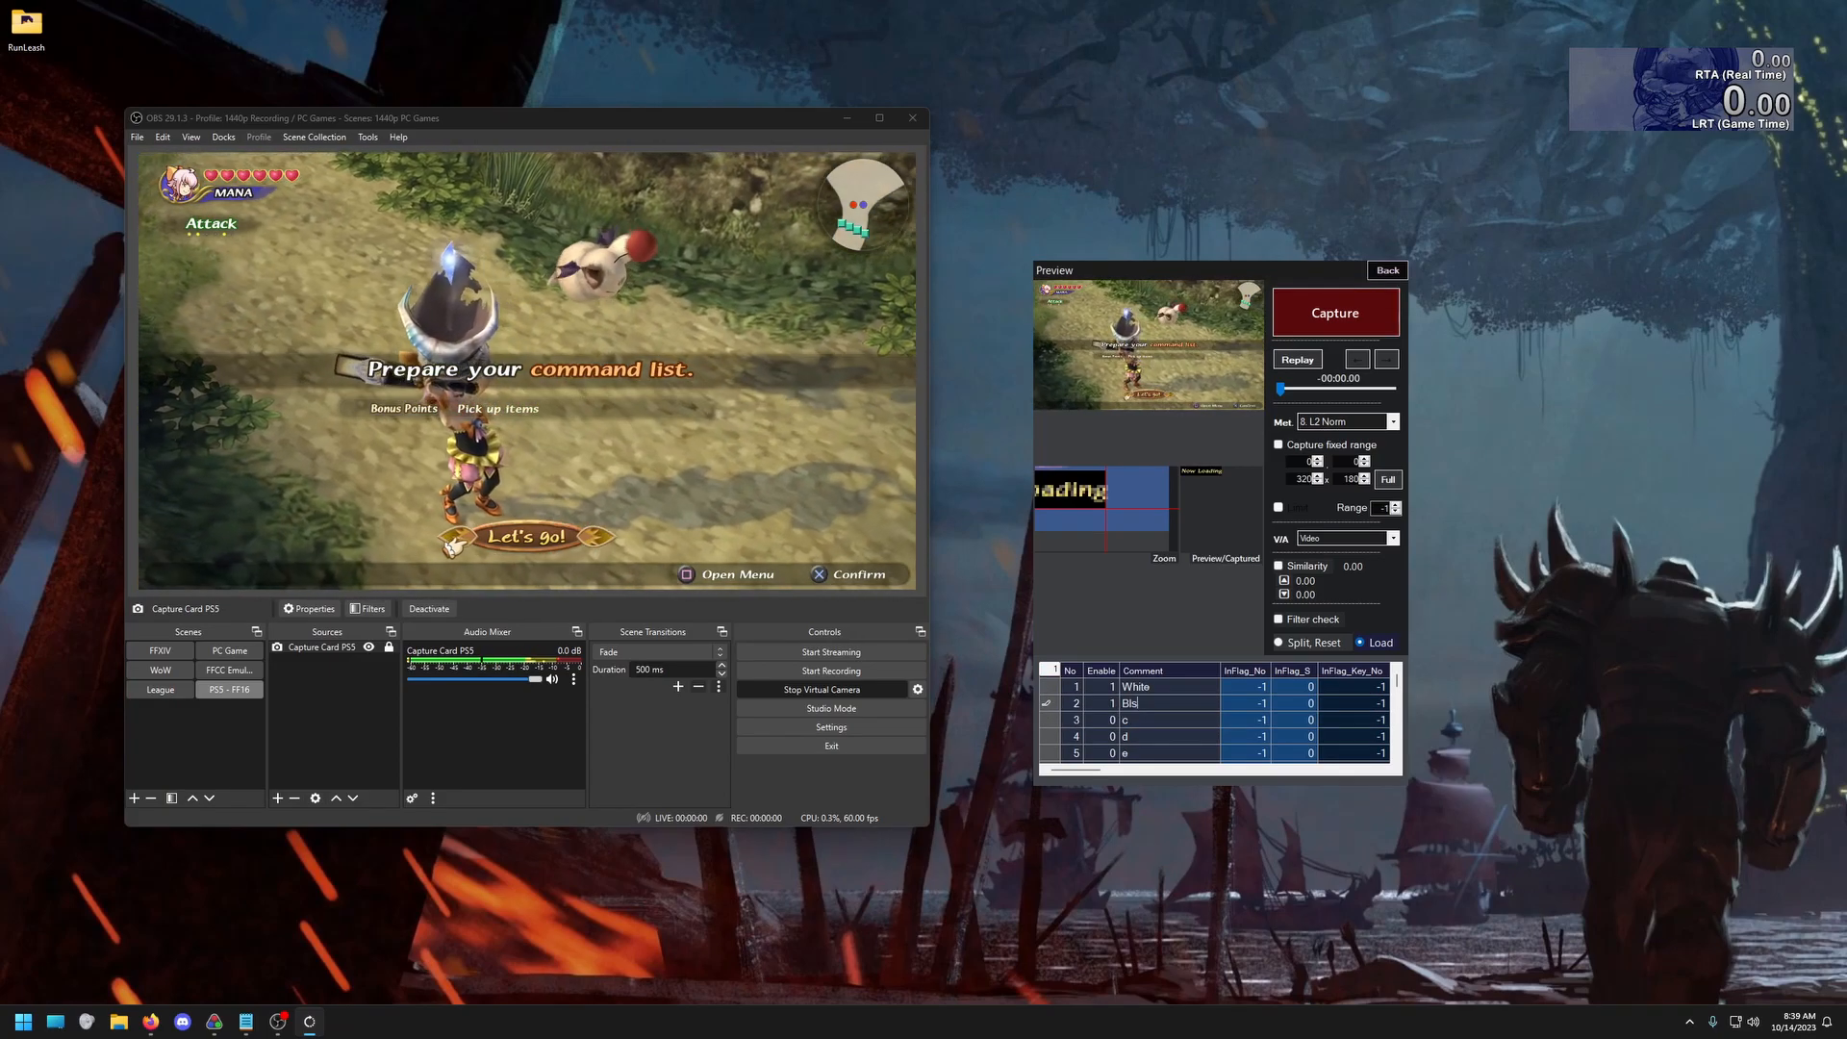
pyautogui.write('s')
pyautogui.press('BackSpace')
pyautogui.write('ack')
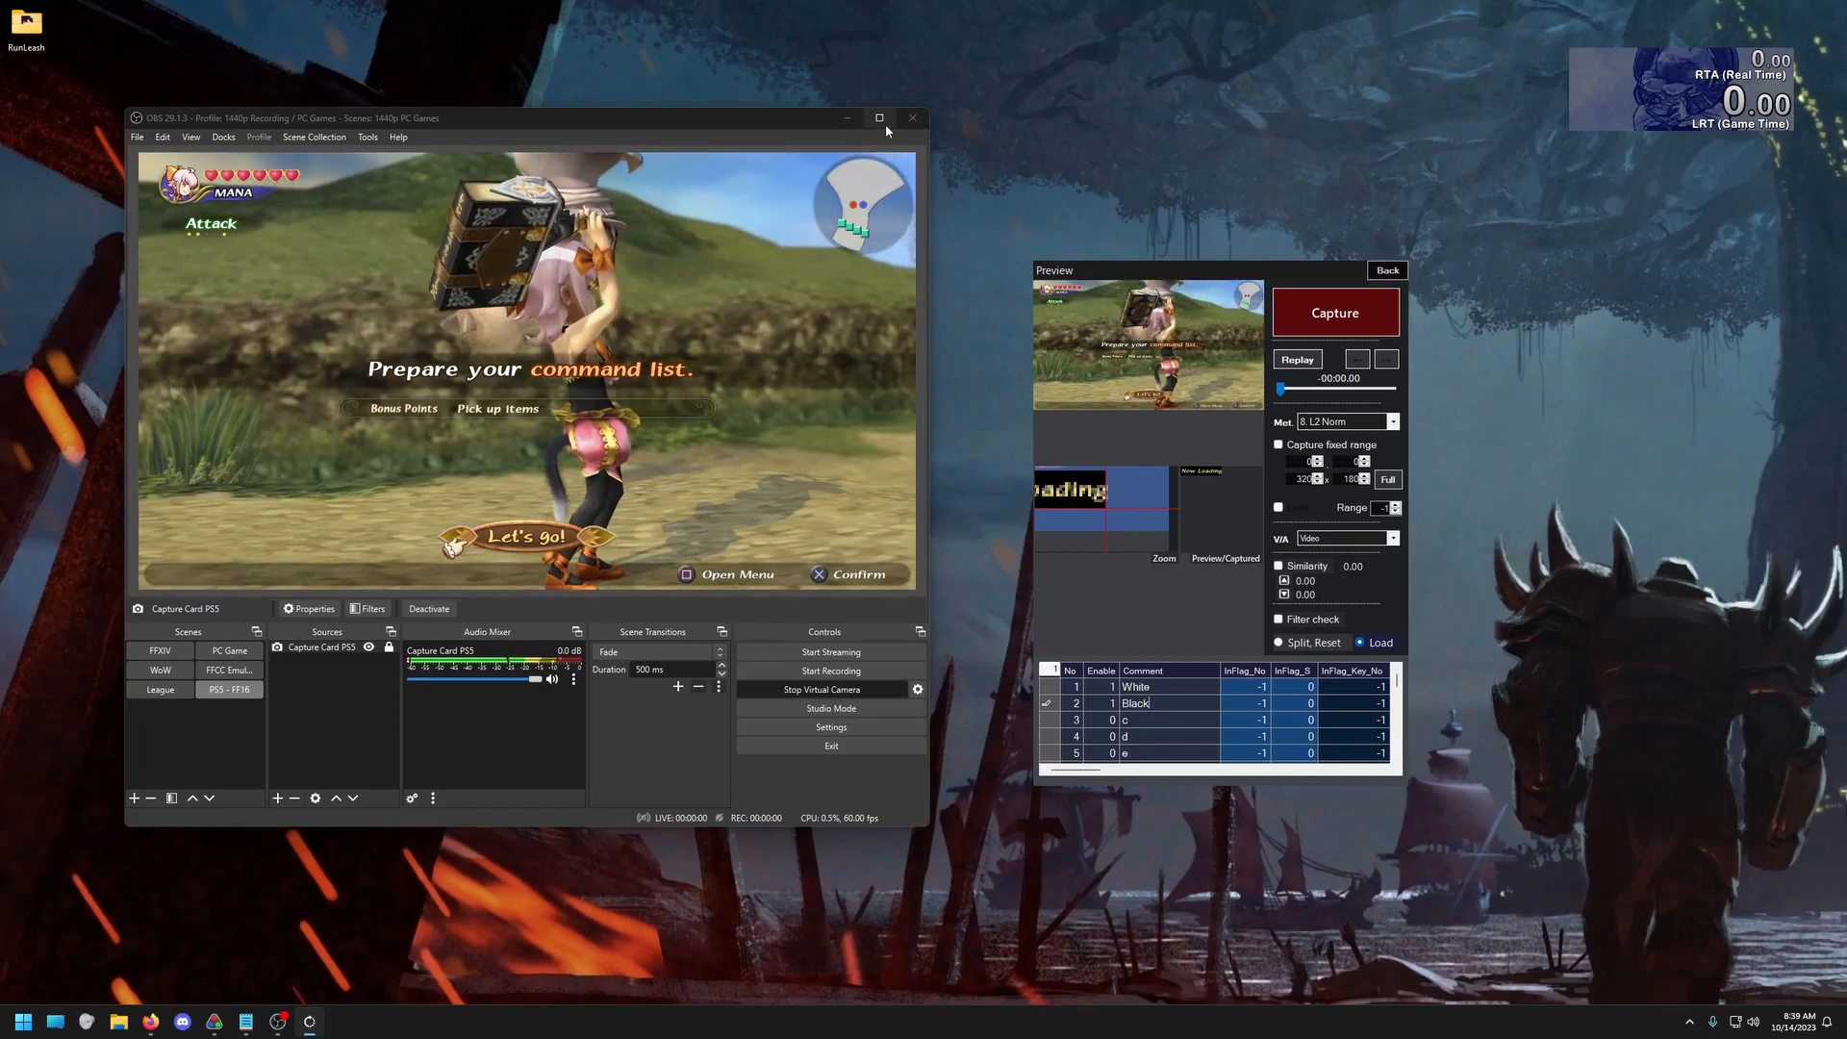
# Minimize OBS, return from the template preview to the main RunLeash window, and move that window toward the screen's centre
pyautogui.click(847, 117)
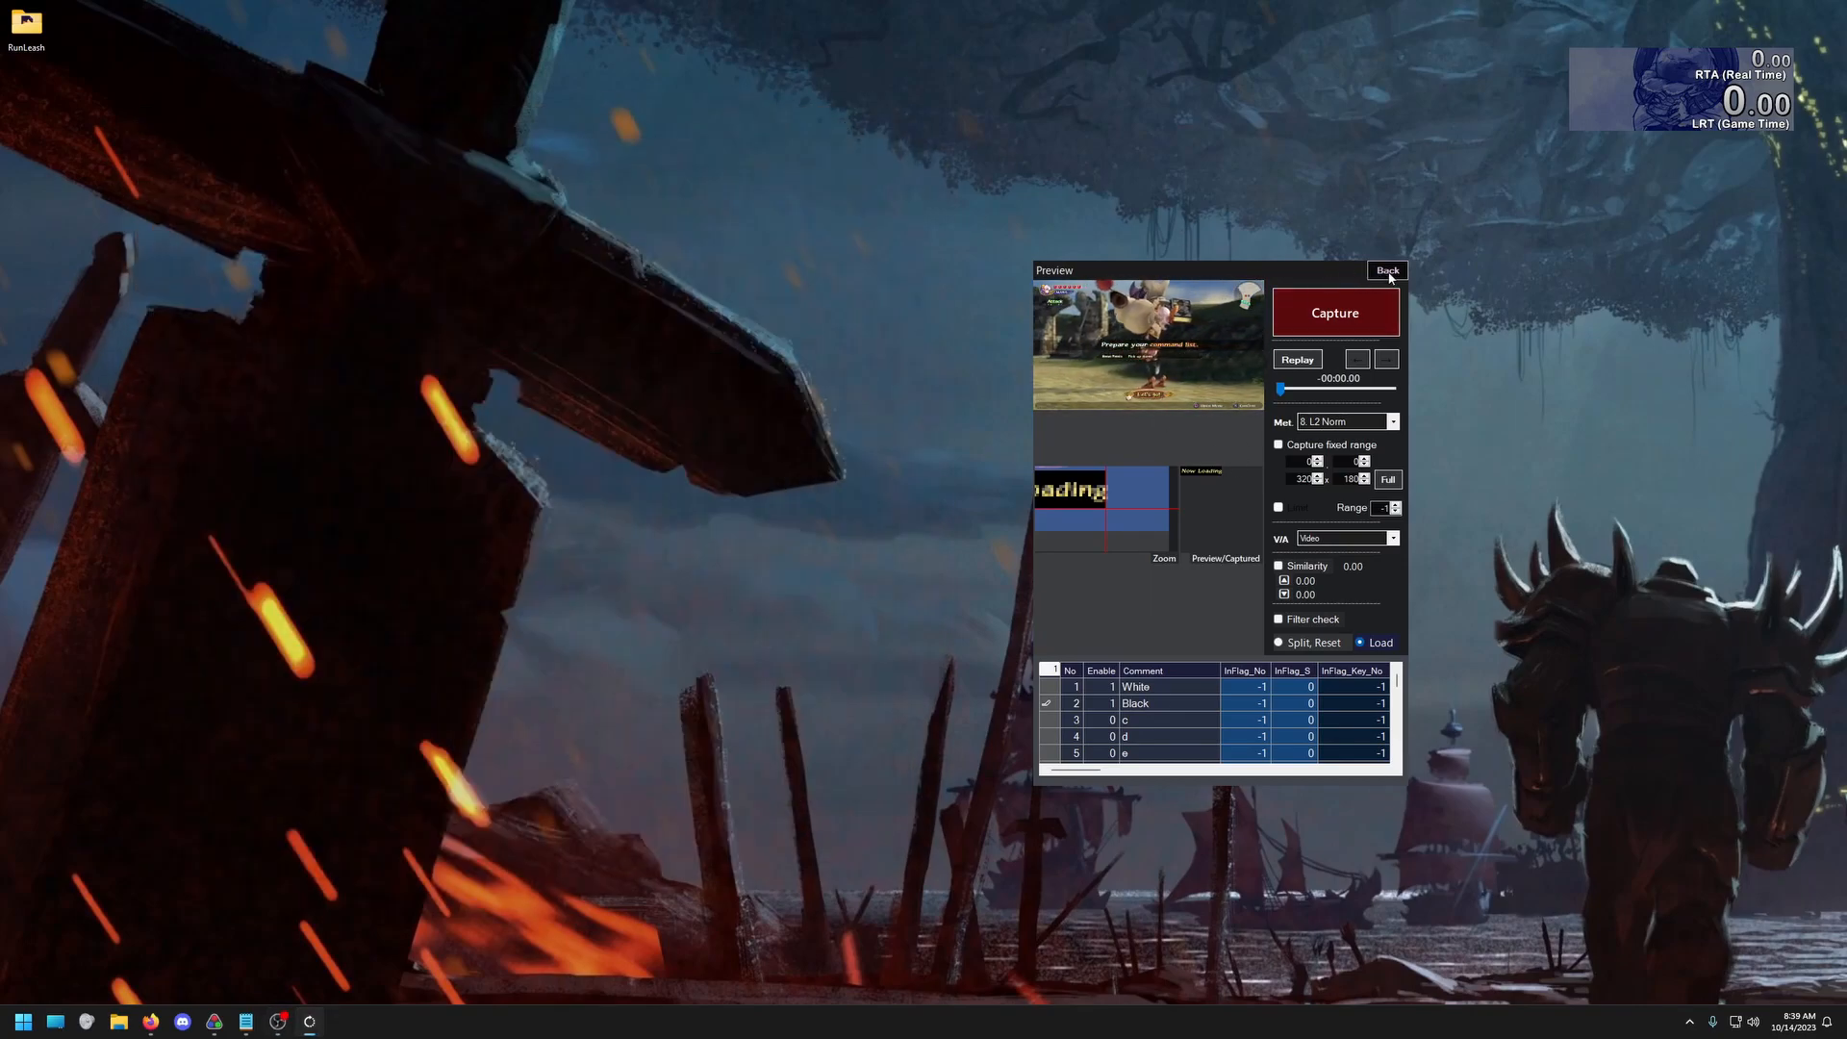
pyautogui.click(1386, 270)
pyautogui.moveTo(1370, 265); pyautogui.dragTo(1066, 242)
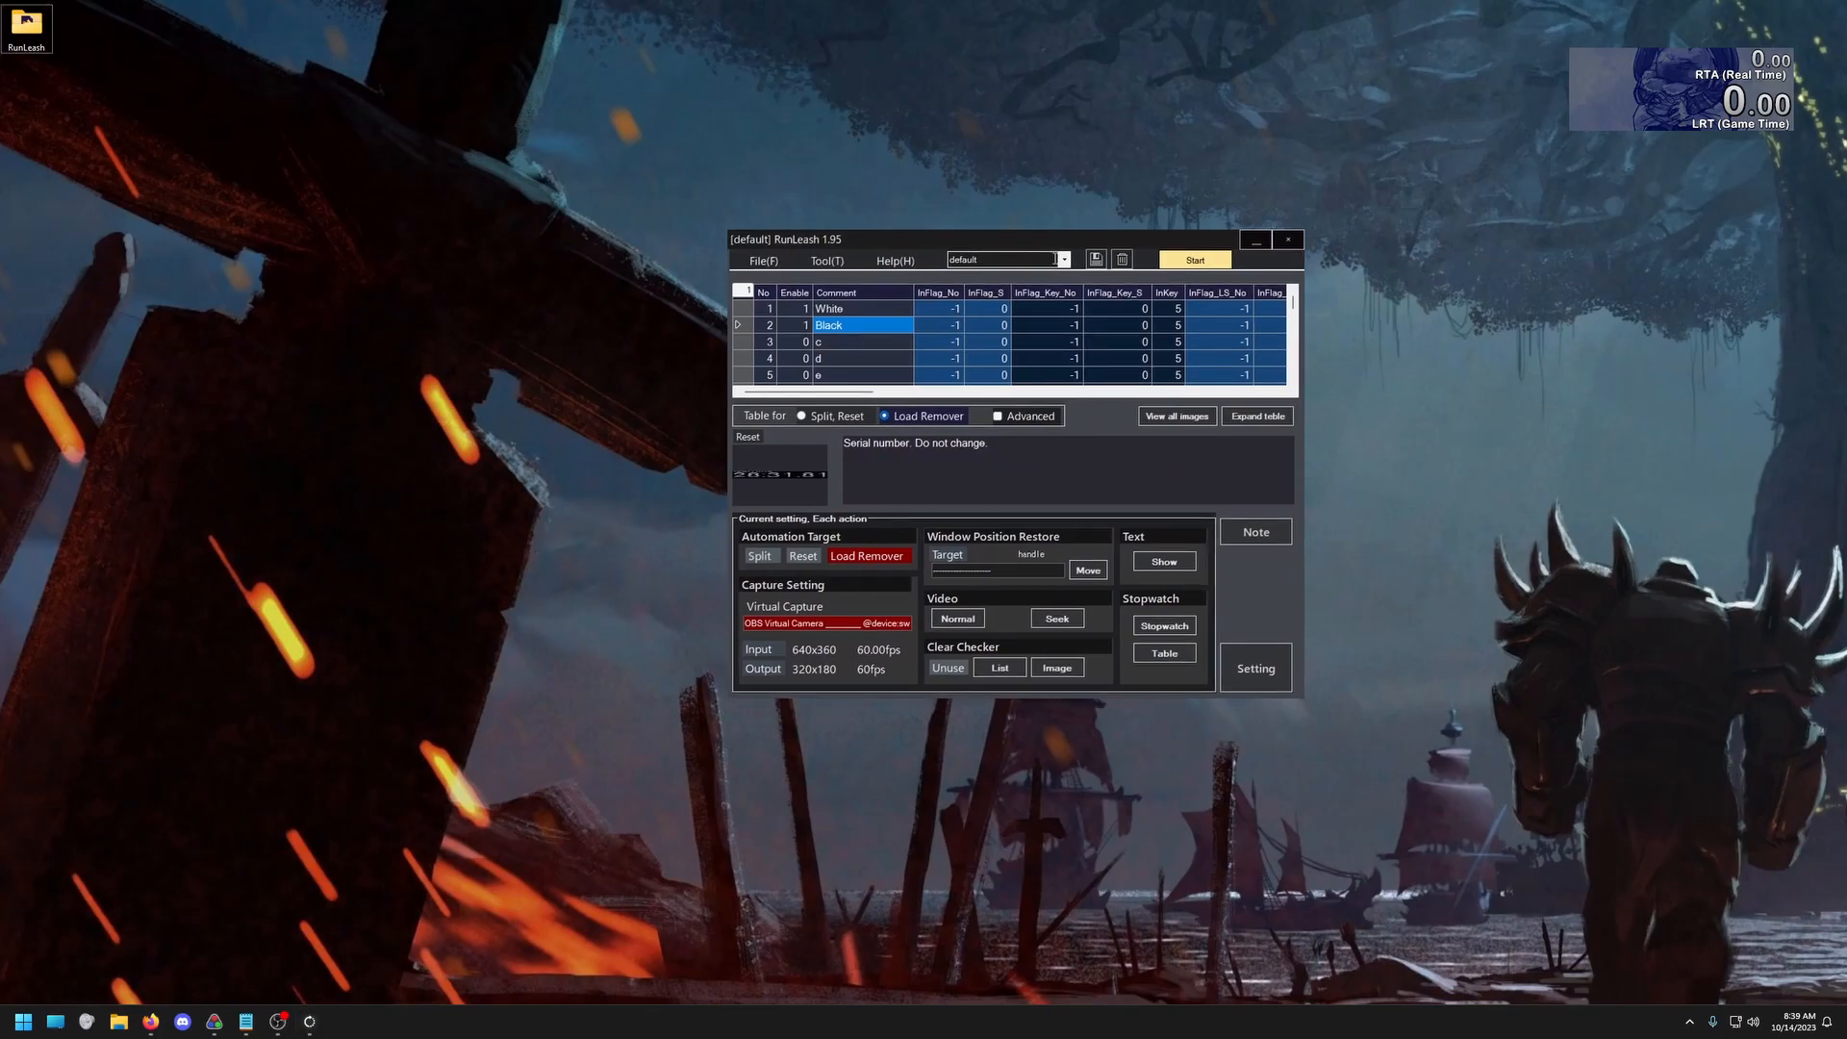
# Set OutKey to -1 for the White template in the load remover table and save the default profile
pyautogui.click(881, 314)
pyautogui.moveTo(844, 394); pyautogui.dragTo(1016, 394)
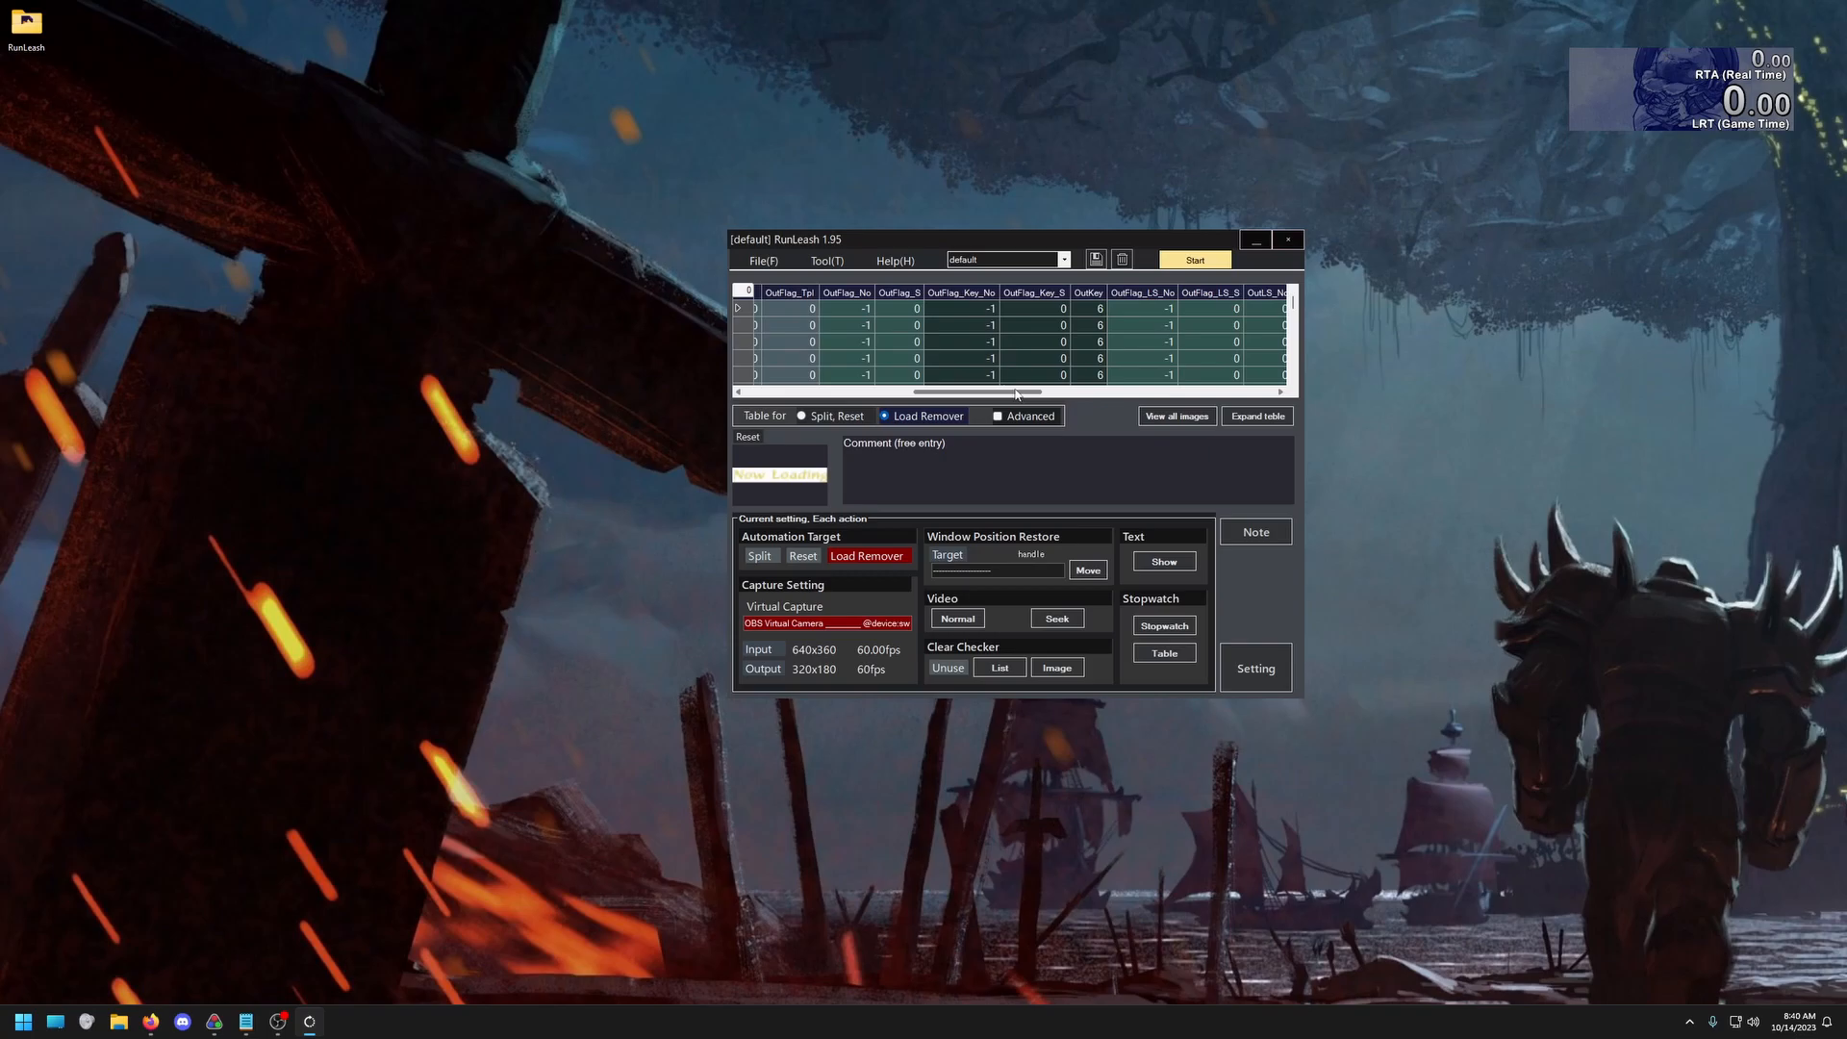
pyautogui.click(1097, 310)
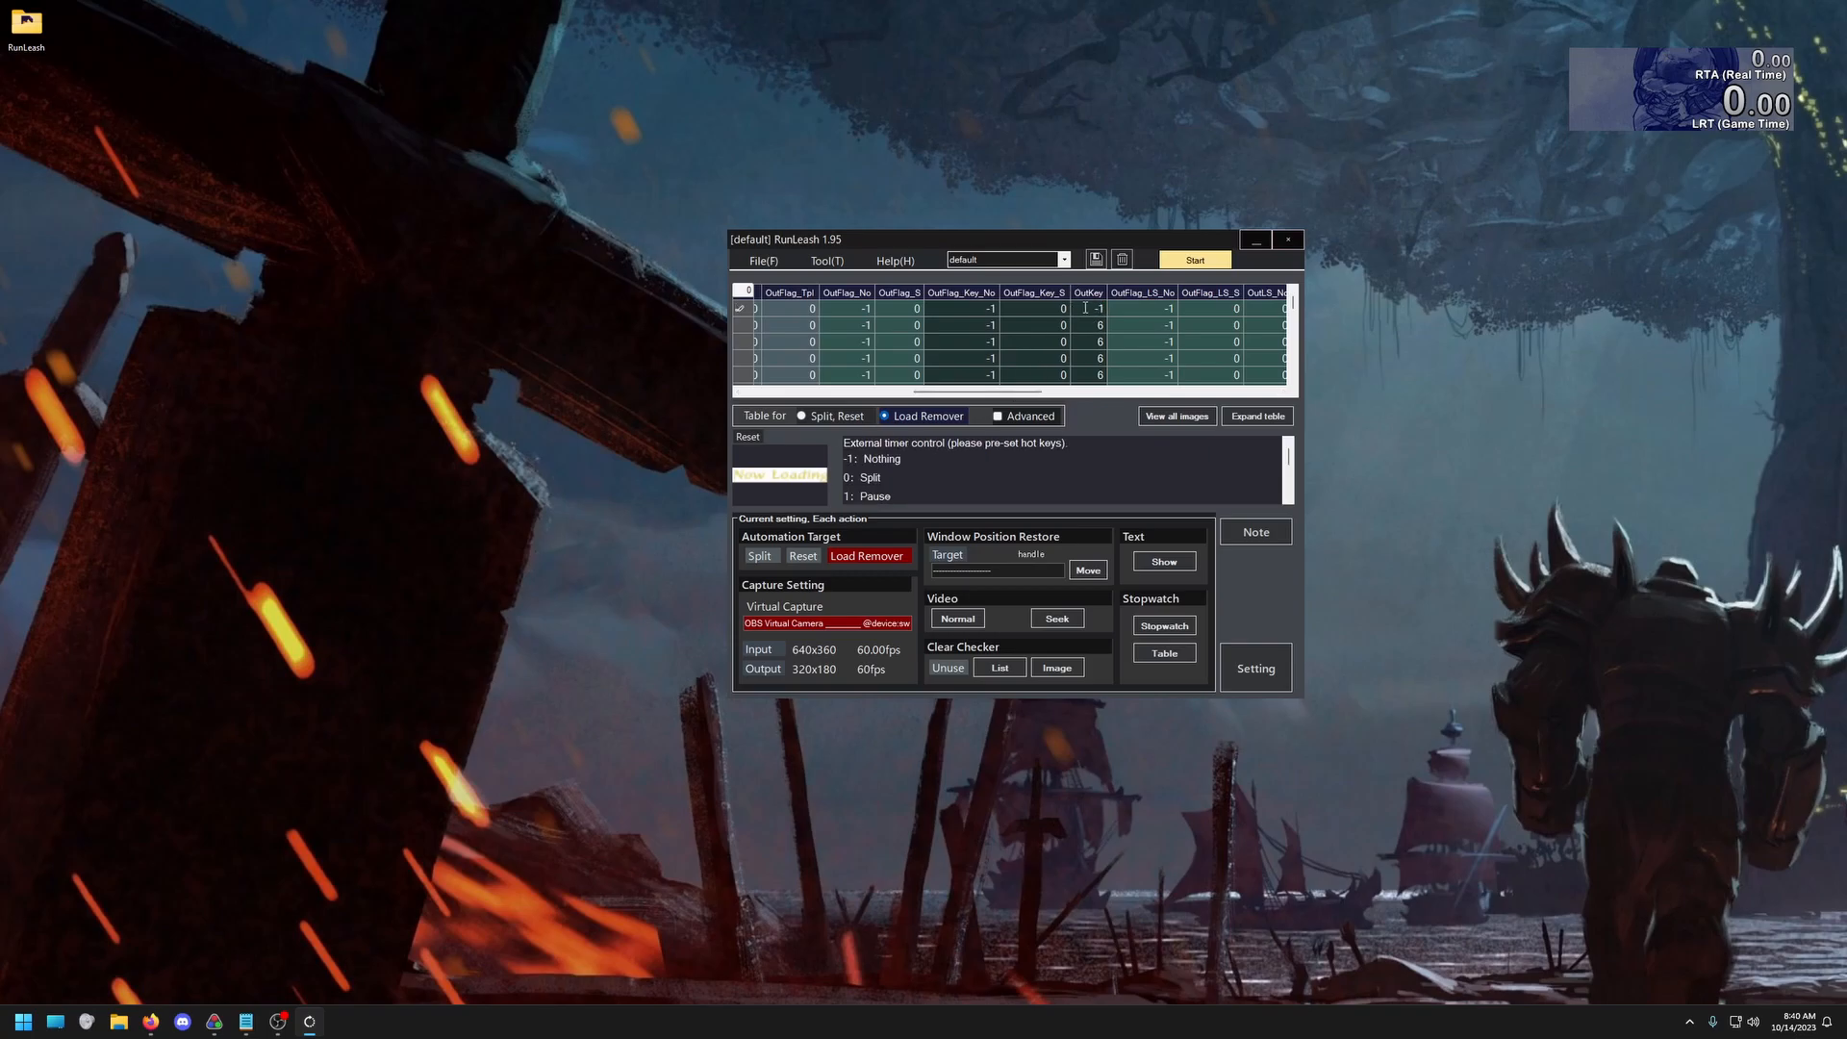
pyautogui.click(1097, 261)
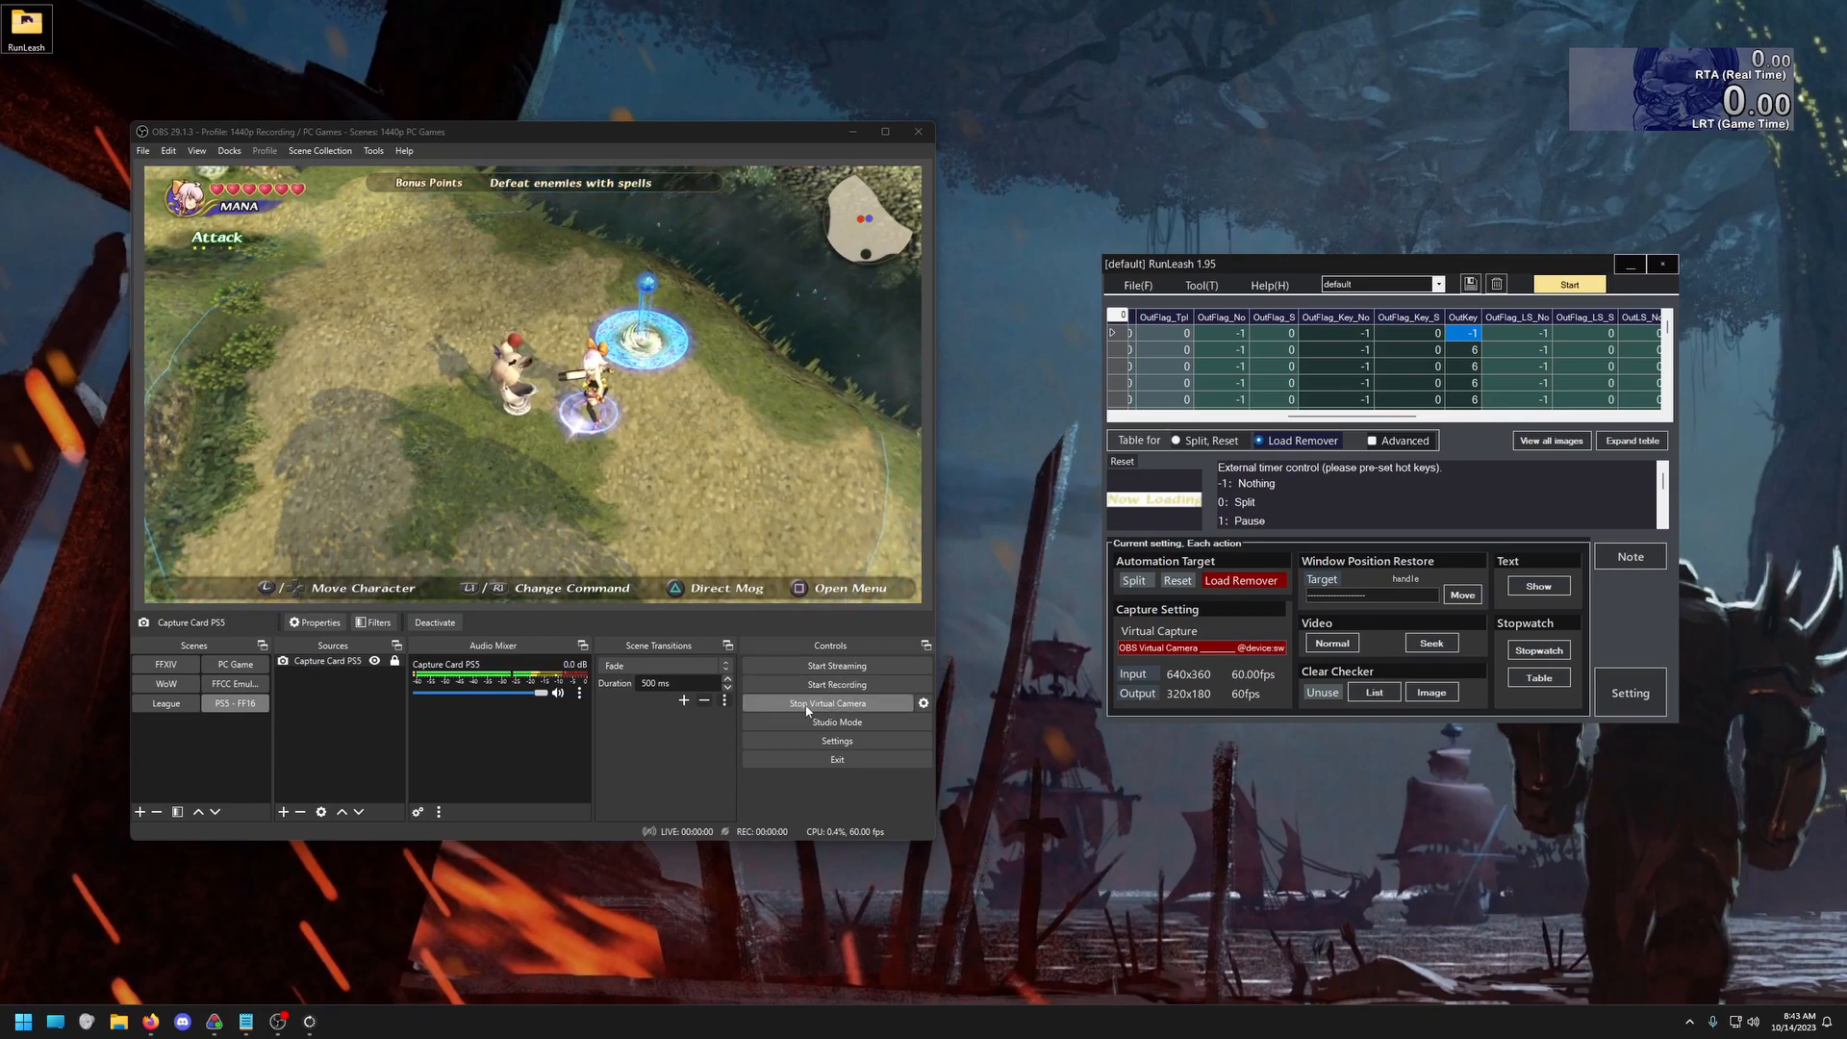
# Adjust the positions of the RunLeash and LiveSplit windows beside OBS and start monitoring
pyautogui.moveTo(1238, 266); pyautogui.dragTo(1207, 252)
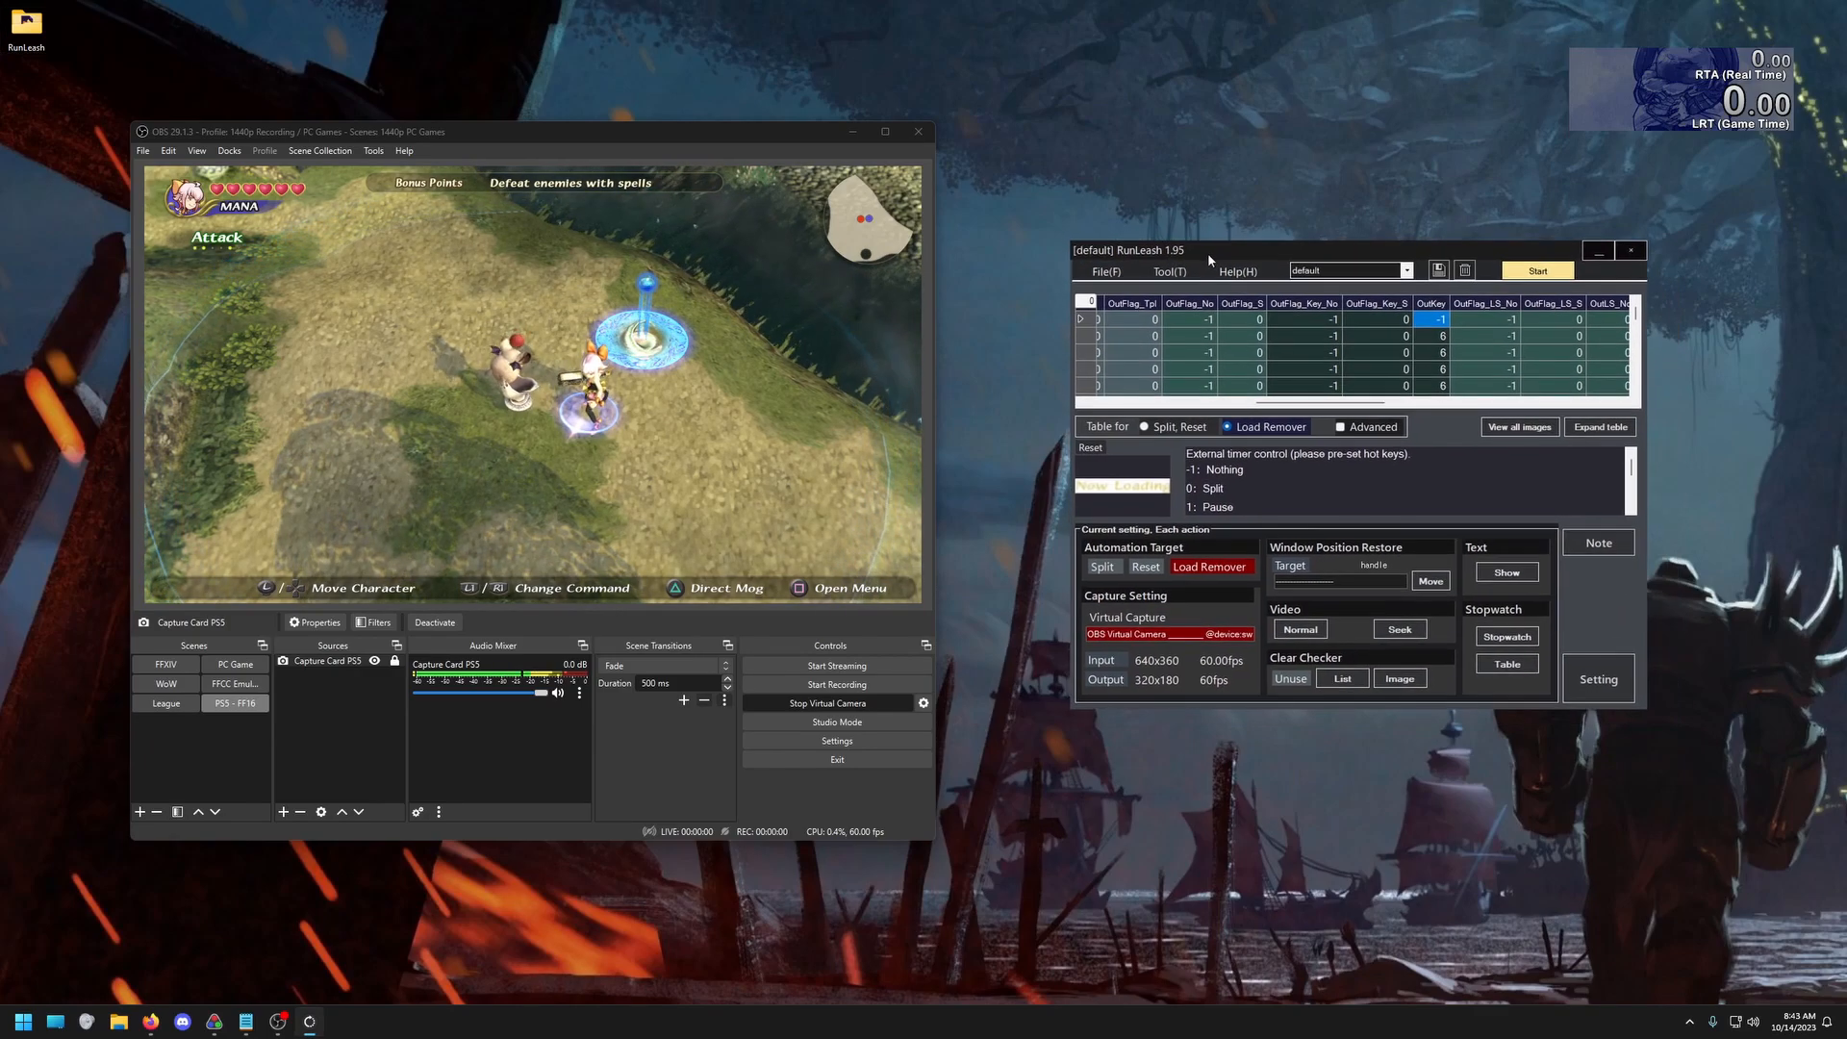
pyautogui.moveTo(1684, 88); pyautogui.dragTo(1667, 91)
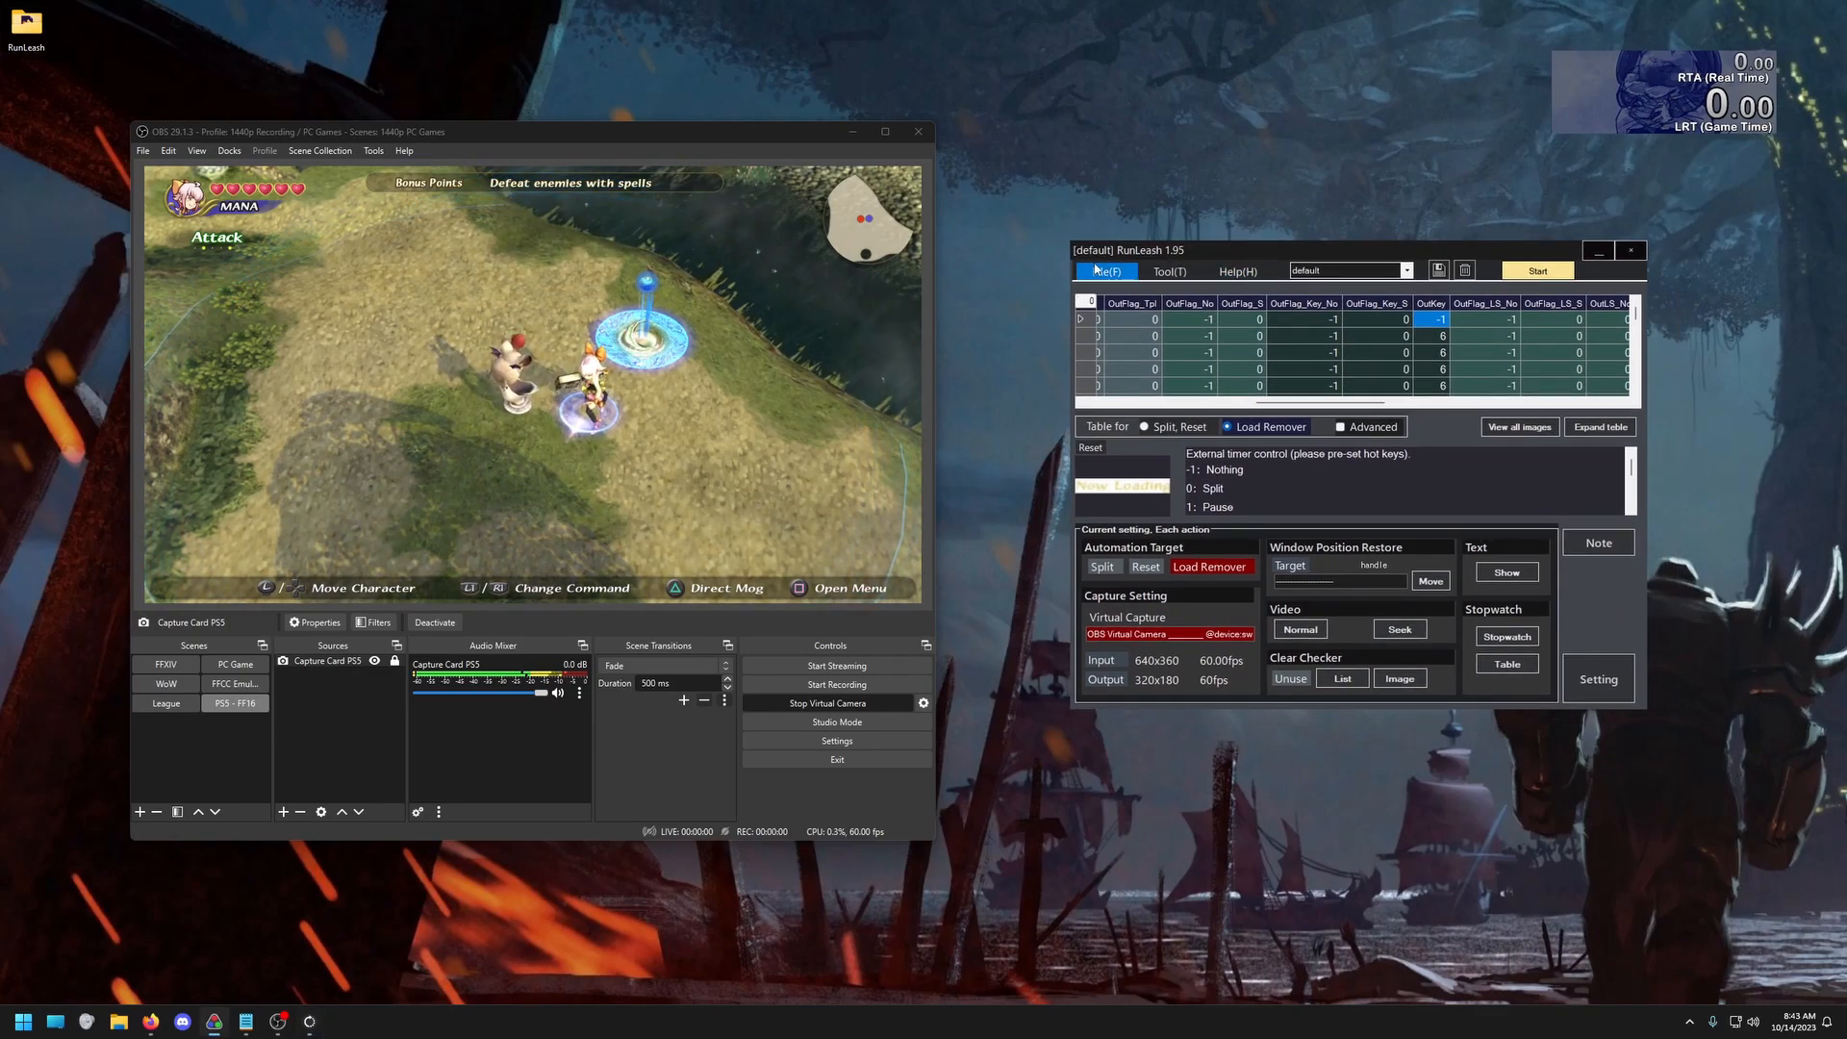
pyautogui.click(1538, 270)
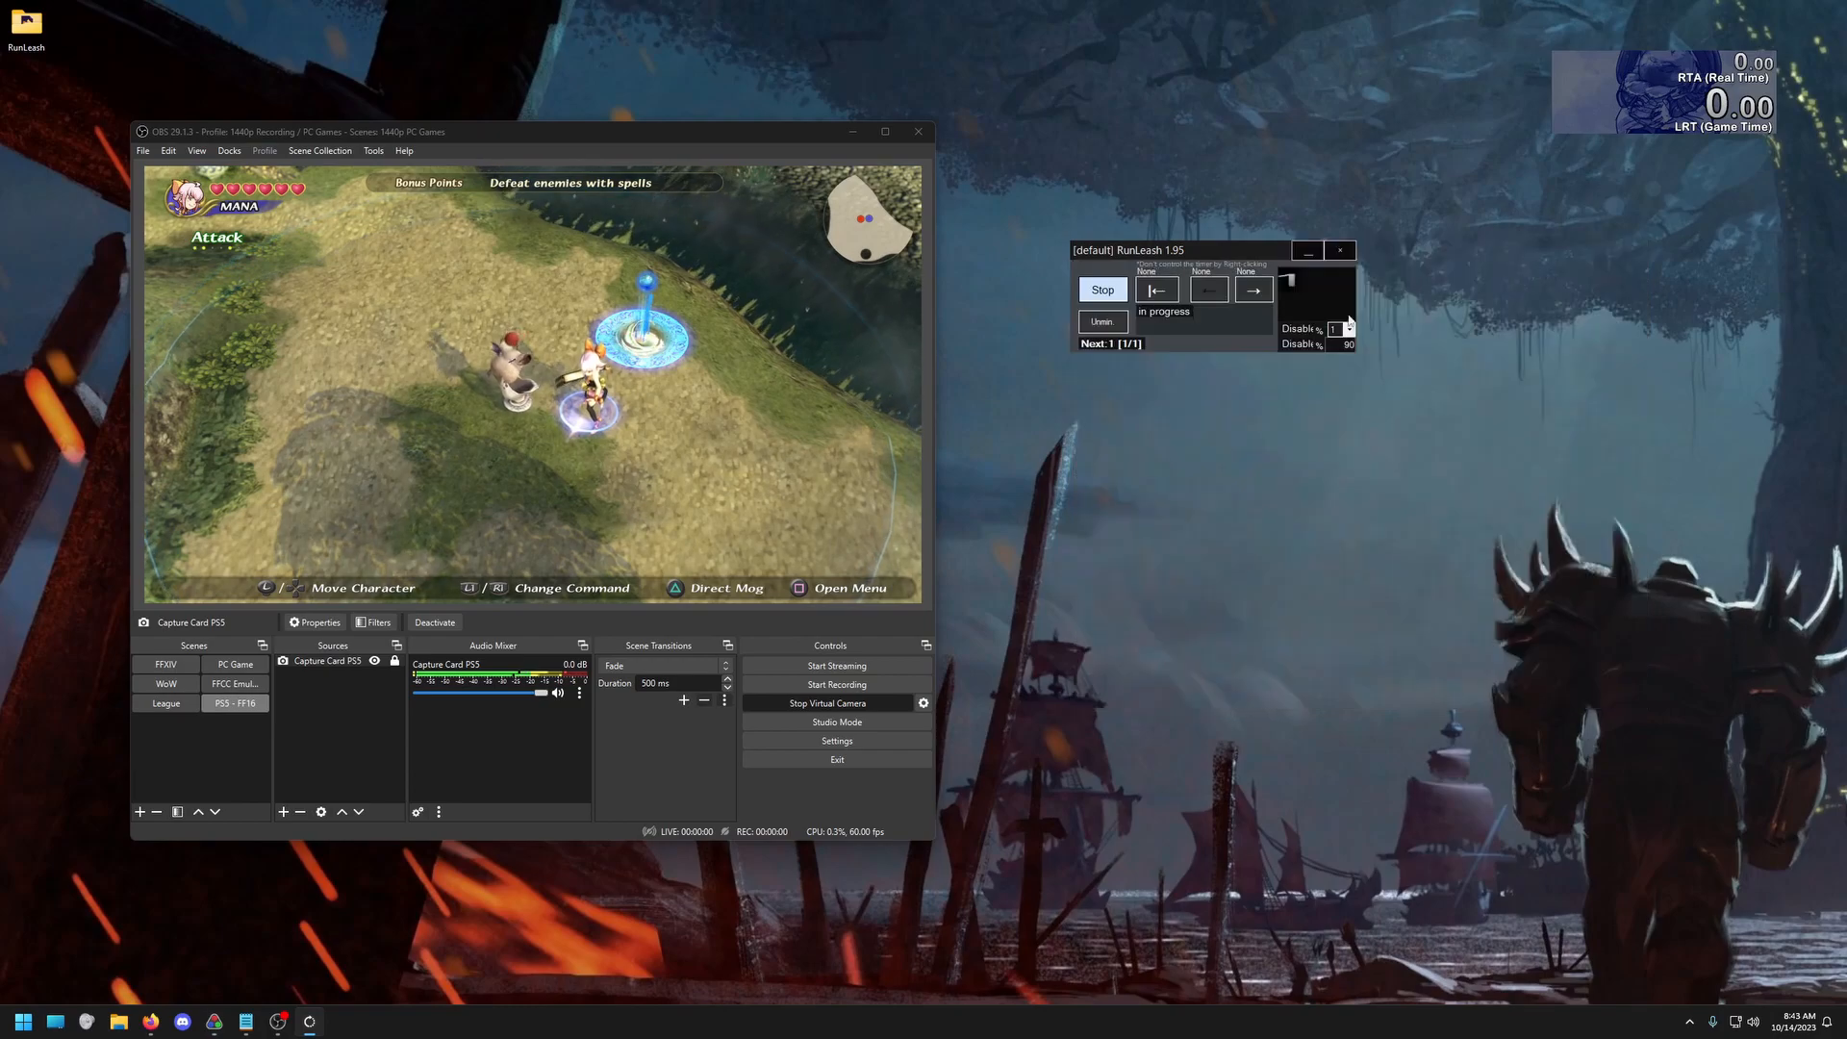
# Expand the monitoring window to check the live template matching, collapse it to the compact view, and reposition it
pyautogui.click(1103, 321)
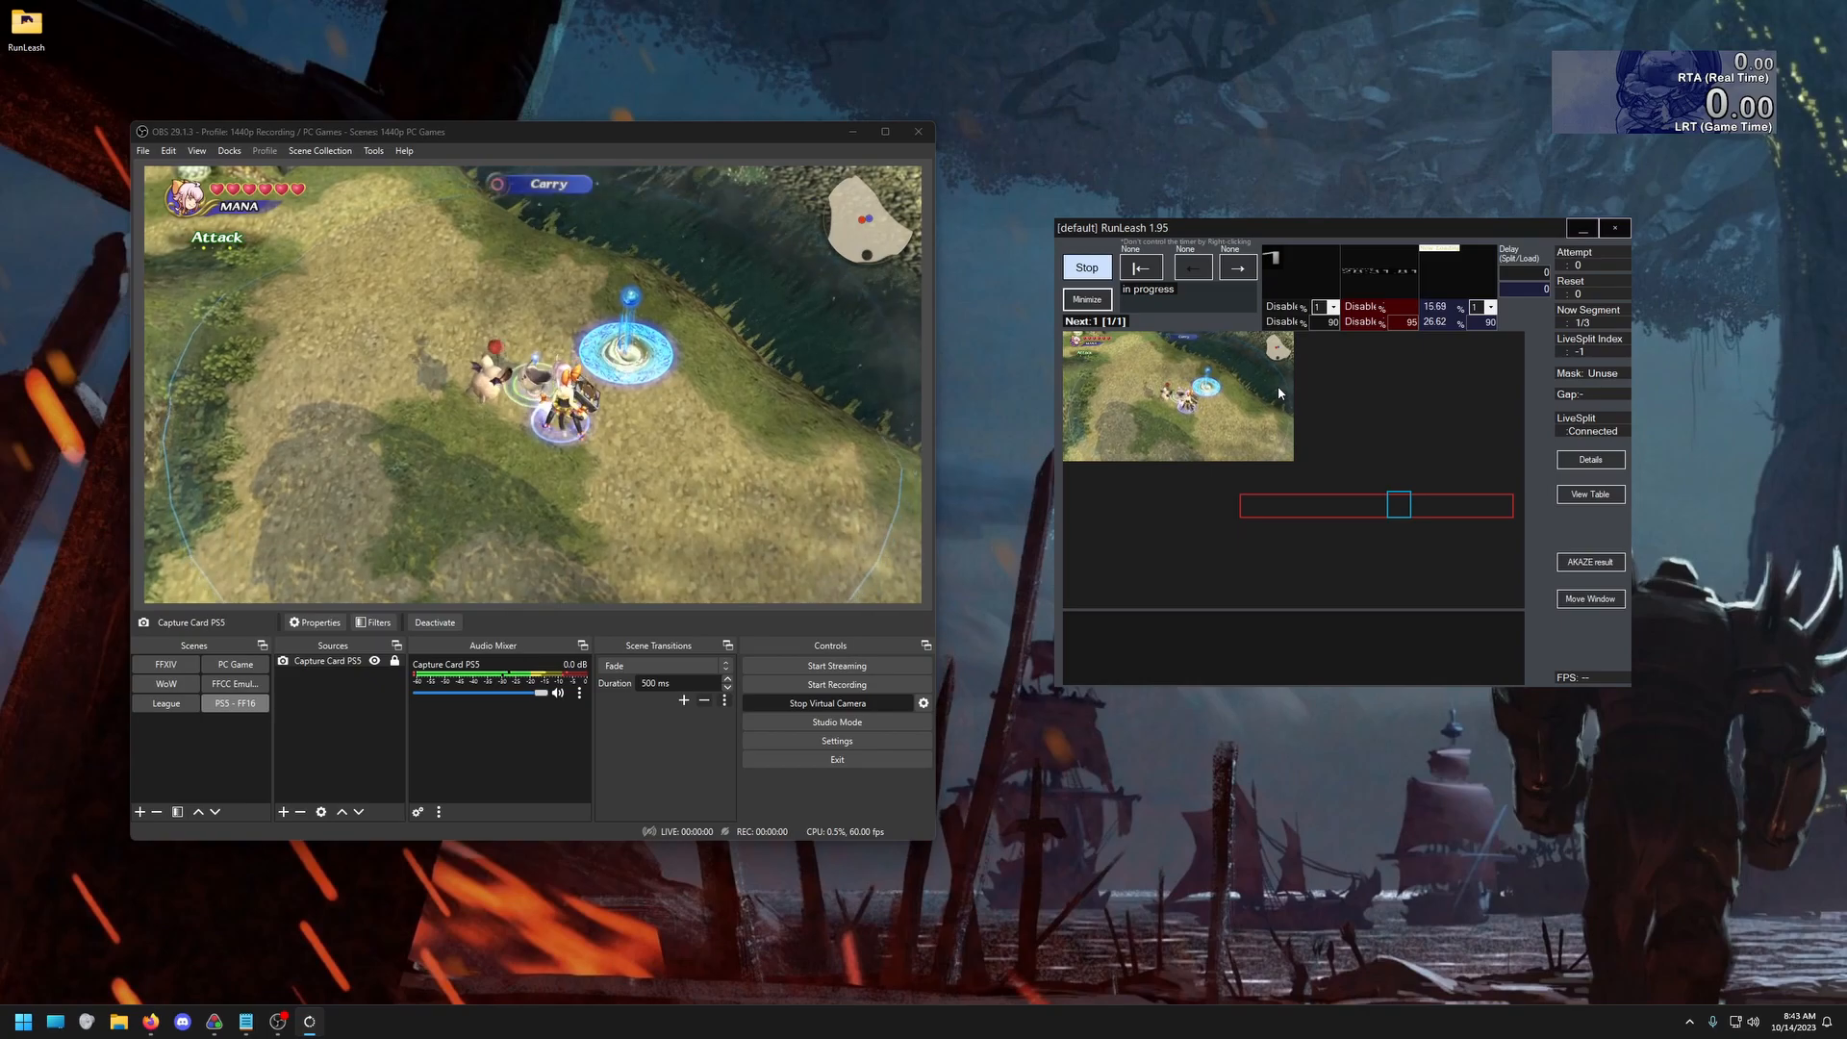
pyautogui.click(1088, 299)
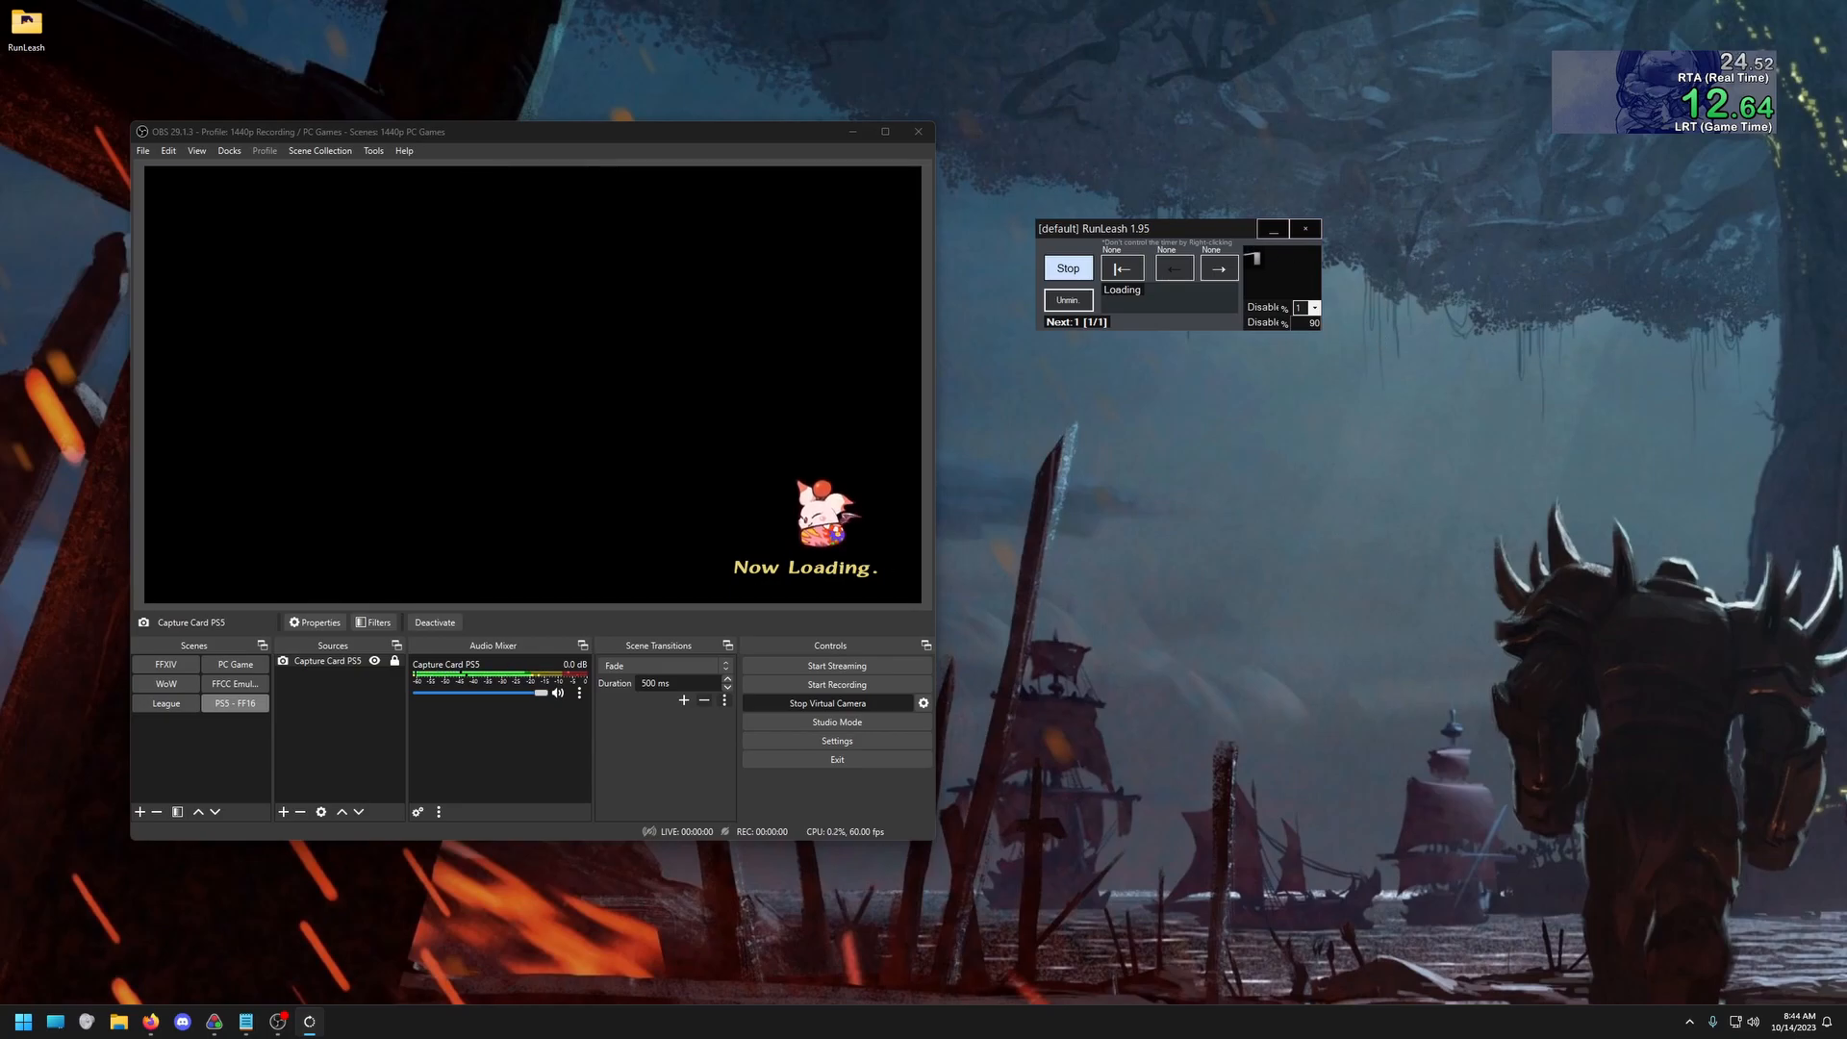
pyautogui.moveTo(1095, 234); pyautogui.dragTo(1160, 236)
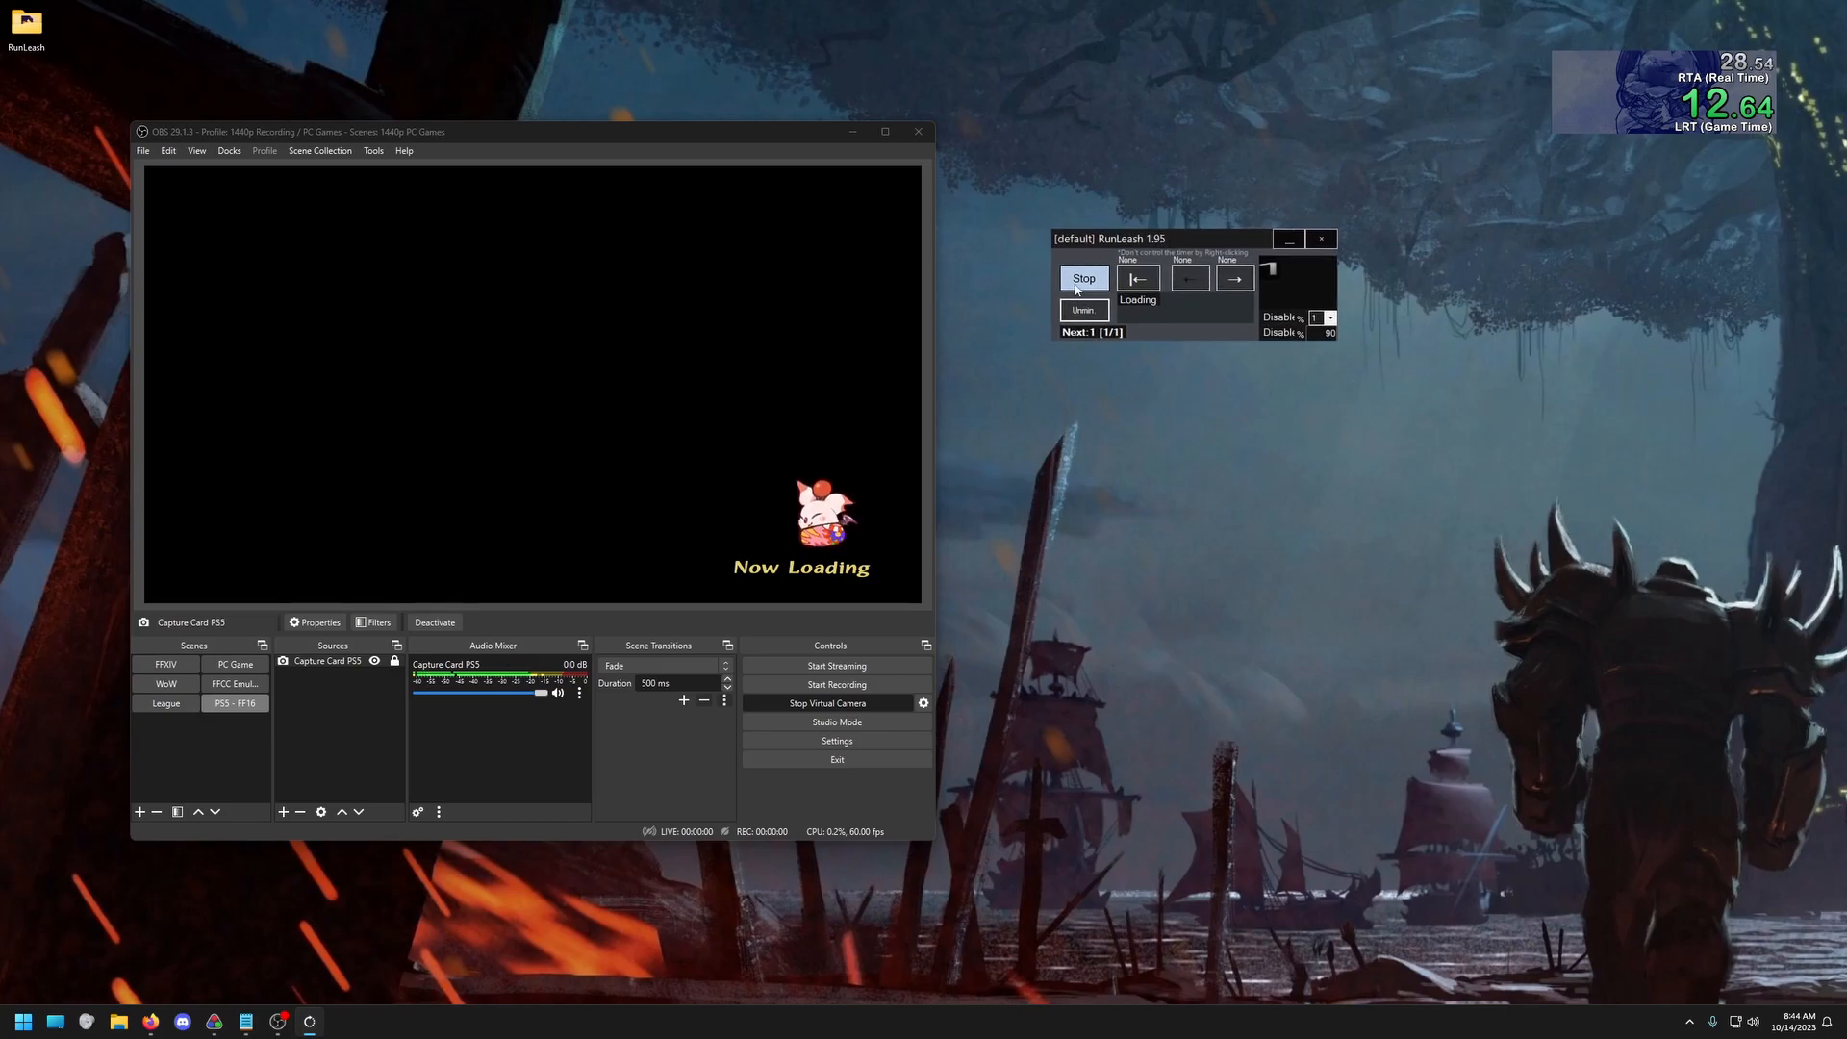